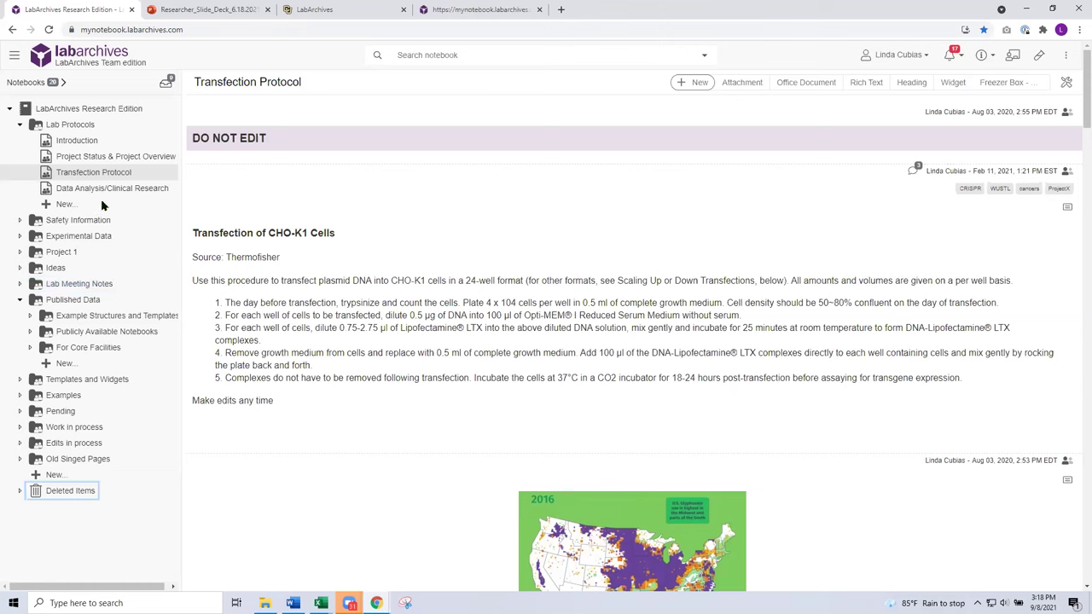
Step: Review the options for adding items to the Lab Protocols folder and look through the list of available notebooks
click(64, 205)
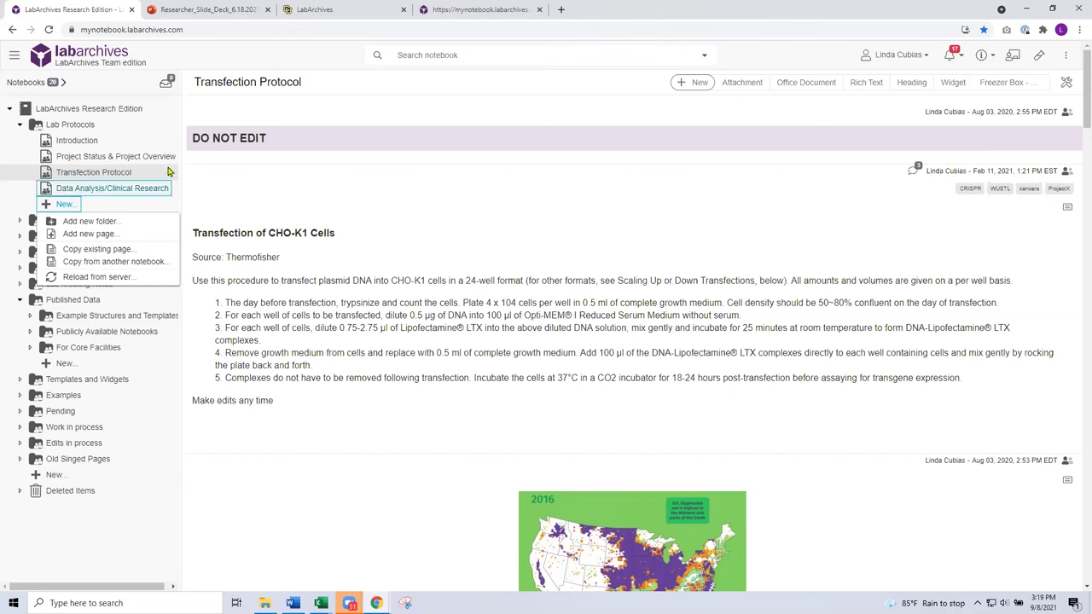
click(38, 83)
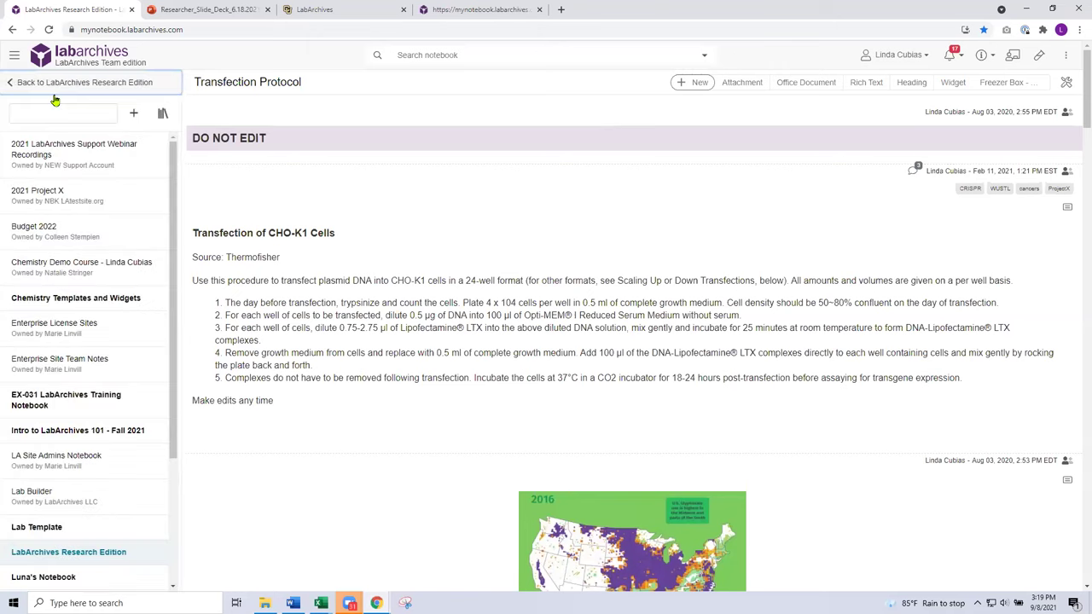
scroll(131, 229, down, 2)
scroll(132, 229, down, 1)
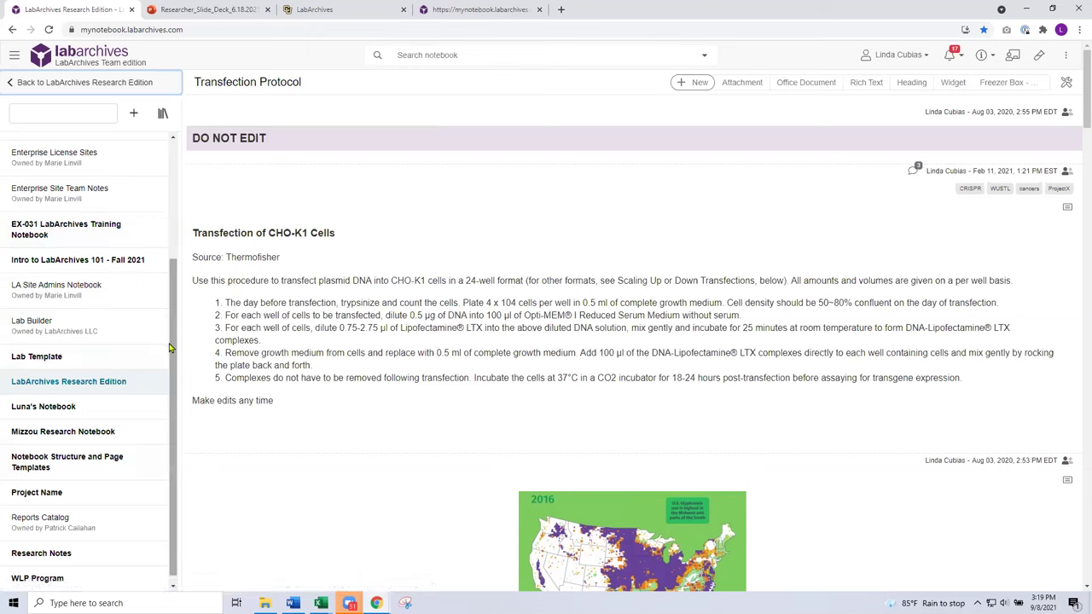
drag(173, 351, 201, 196)
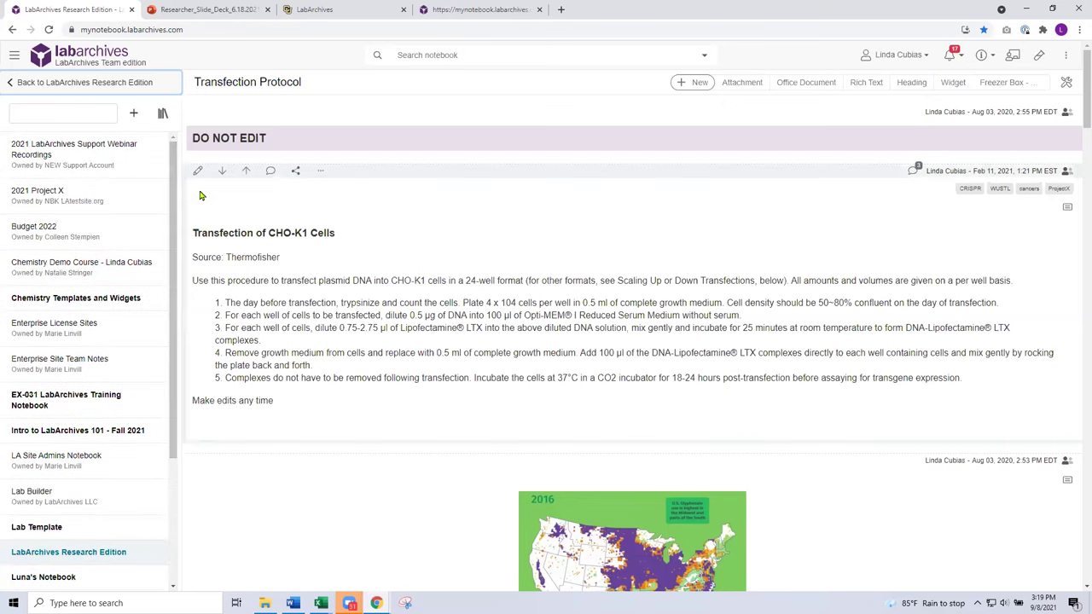
Step: Open the form for creating a new notebook and read the explanation of its folder layouts
click(134, 116)
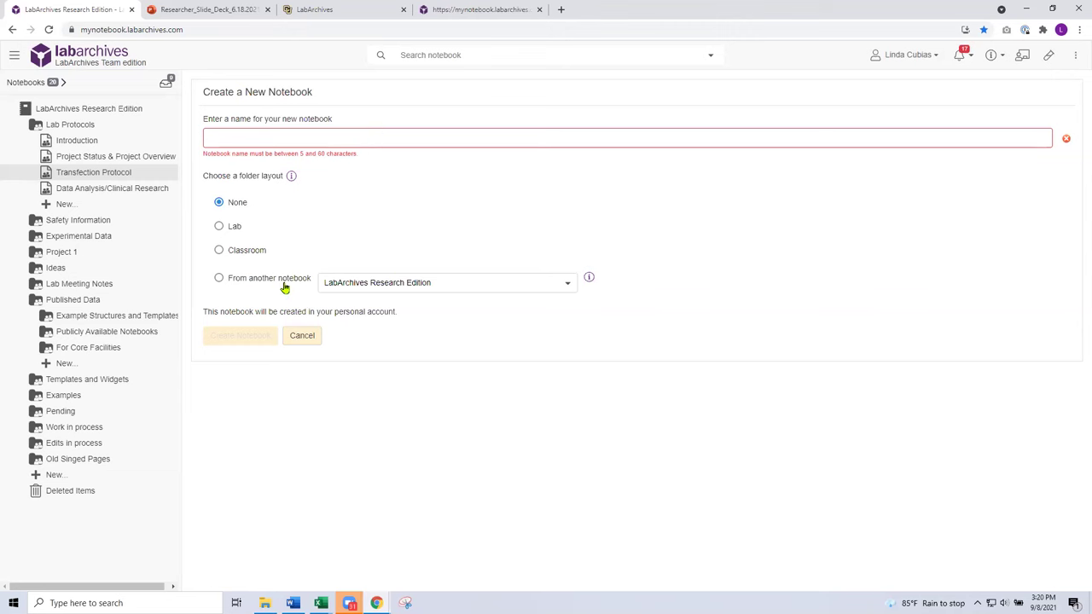
click(291, 177)
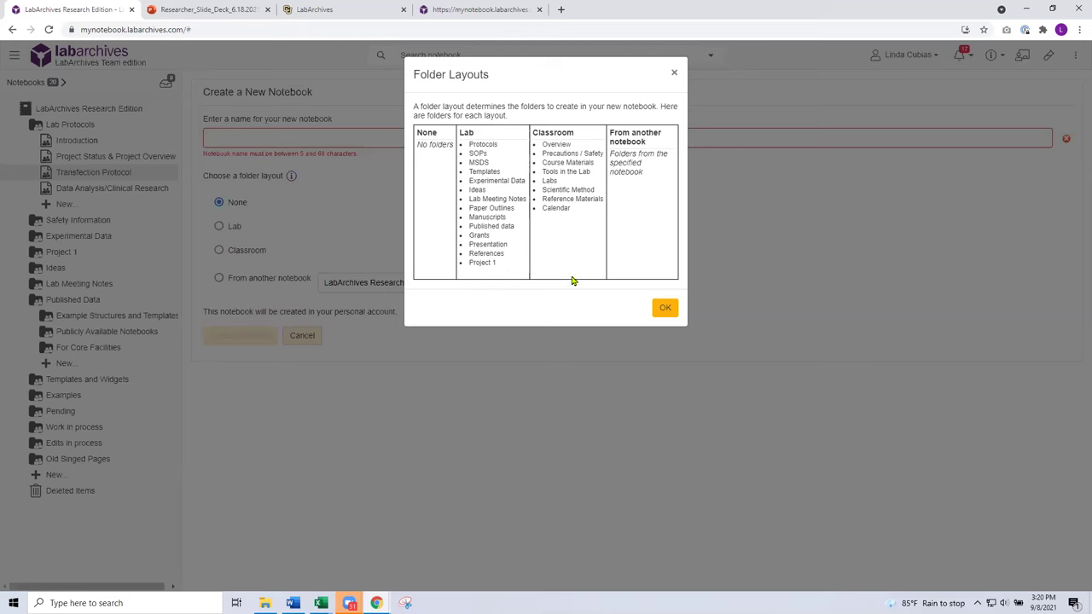
click(664, 309)
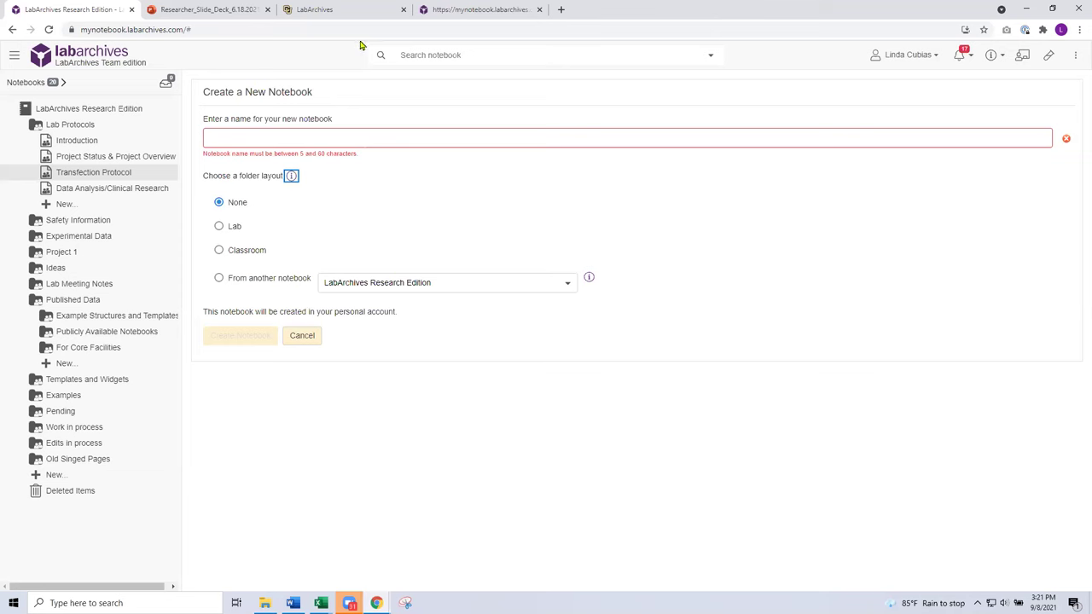
Step: Review the advanced notebook search filters, including the choice of which notebooks to search
click(710, 55)
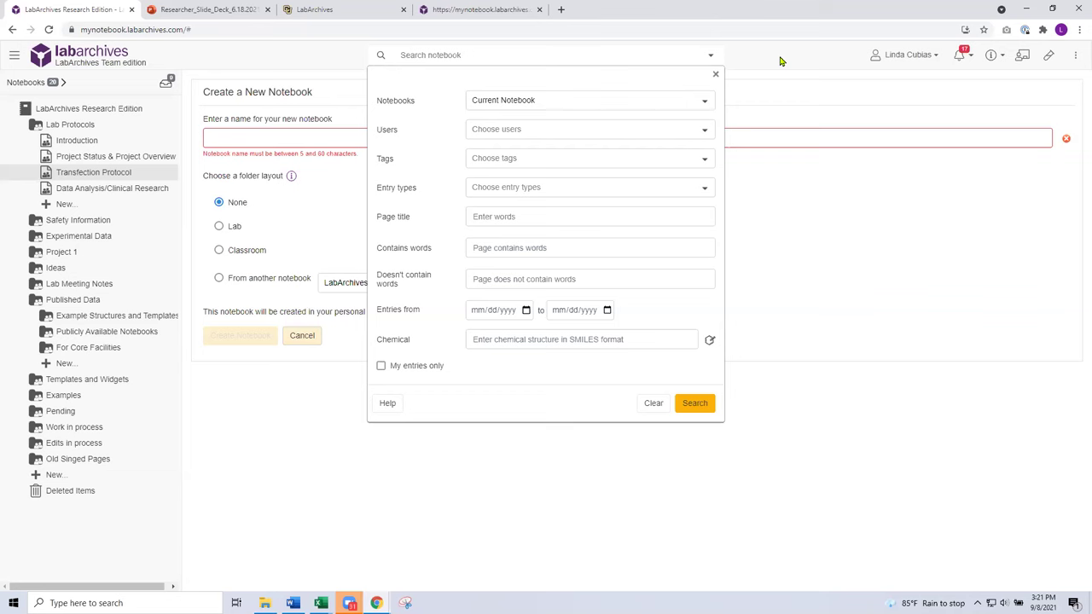
click(705, 103)
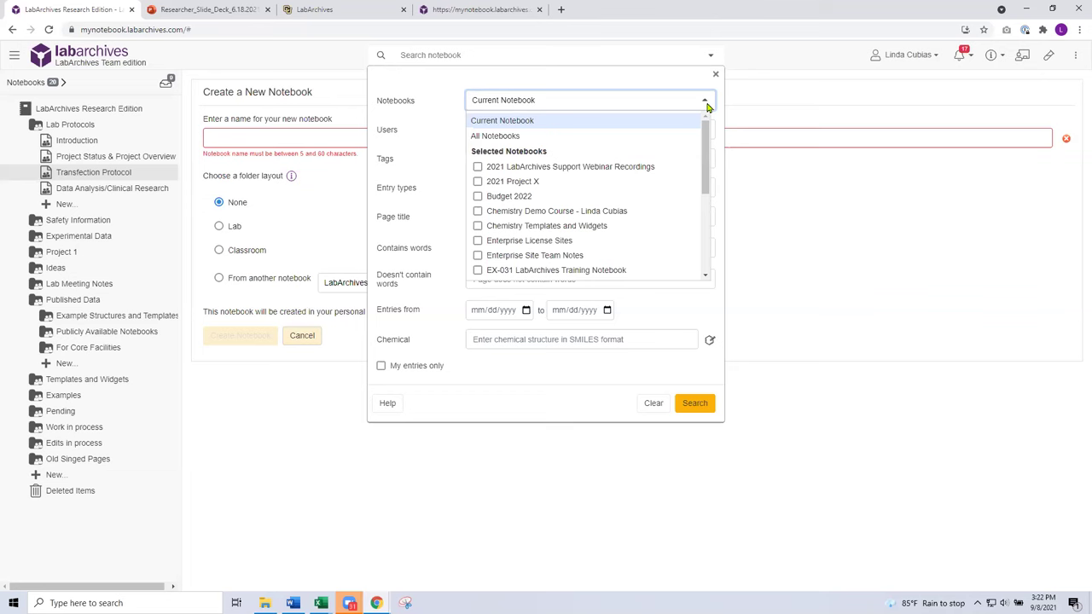
click(687, 85)
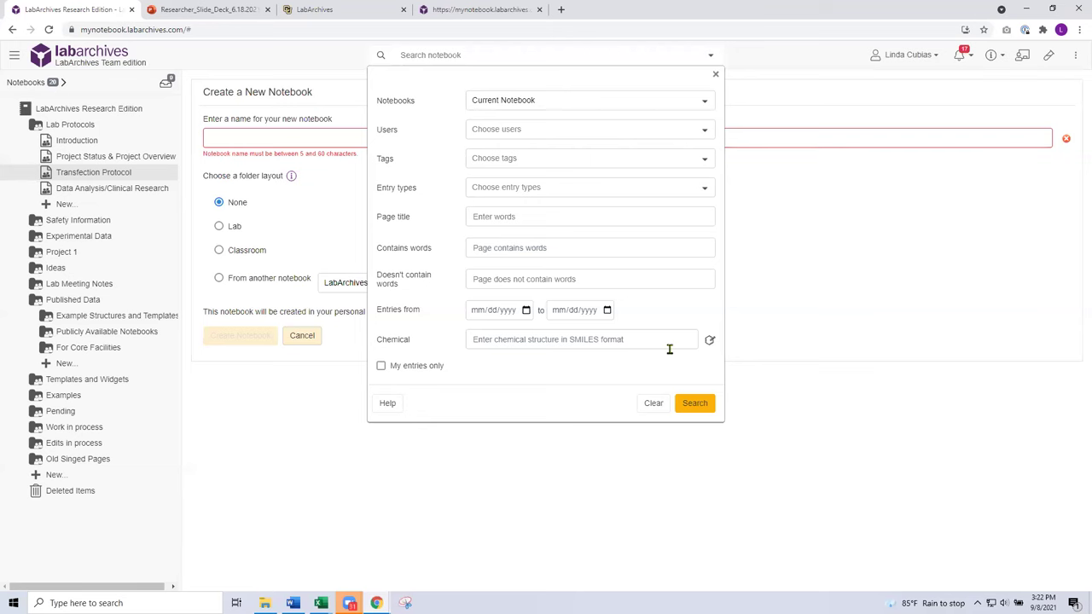
click(786, 61)
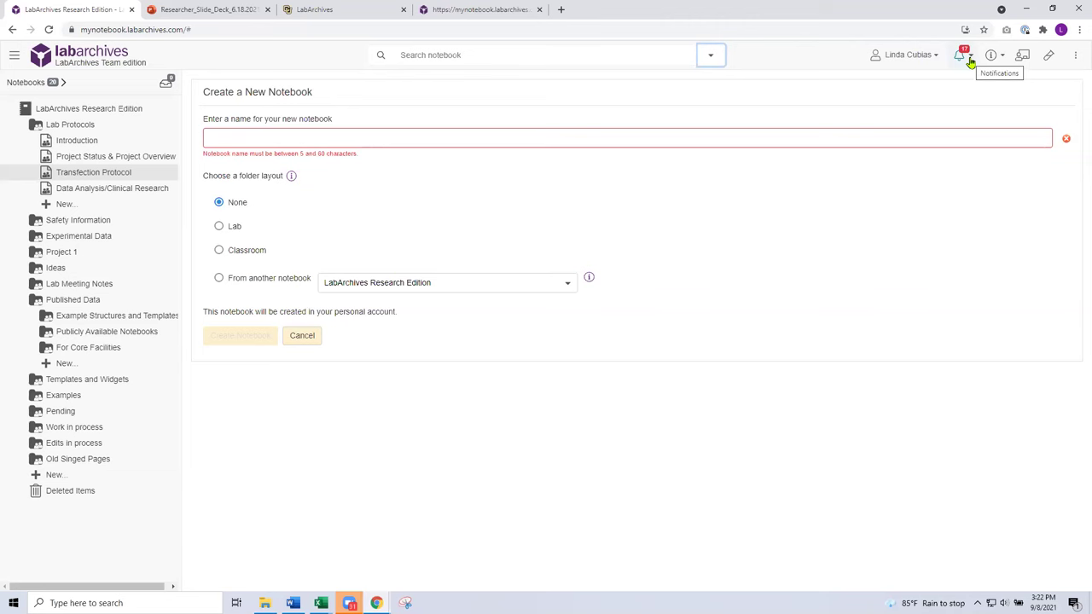
Step: Review the available help resources and the notebook utilities options
click(1003, 58)
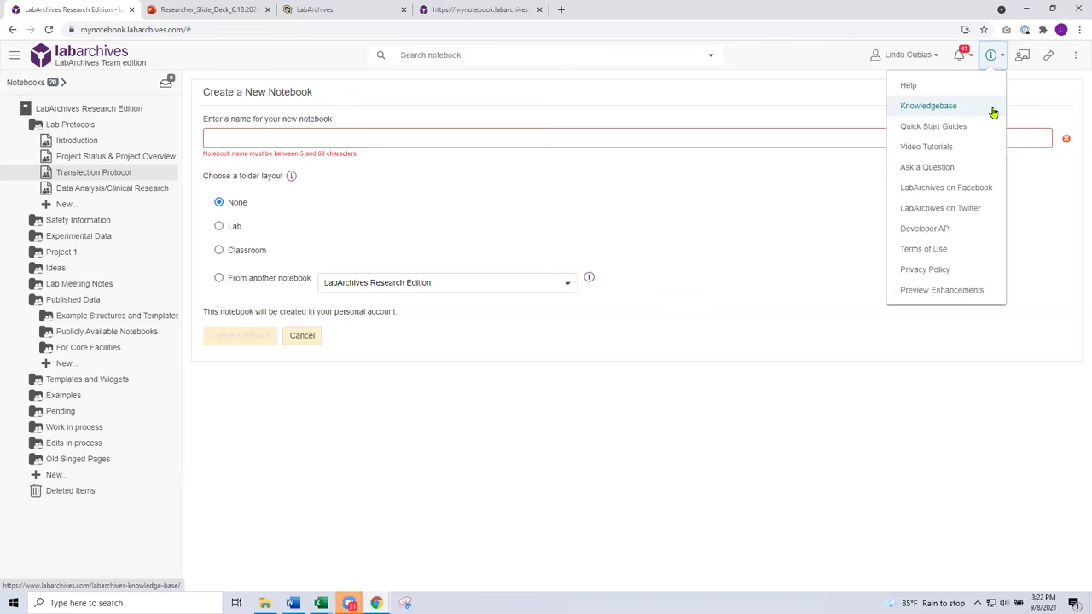
click(1051, 90)
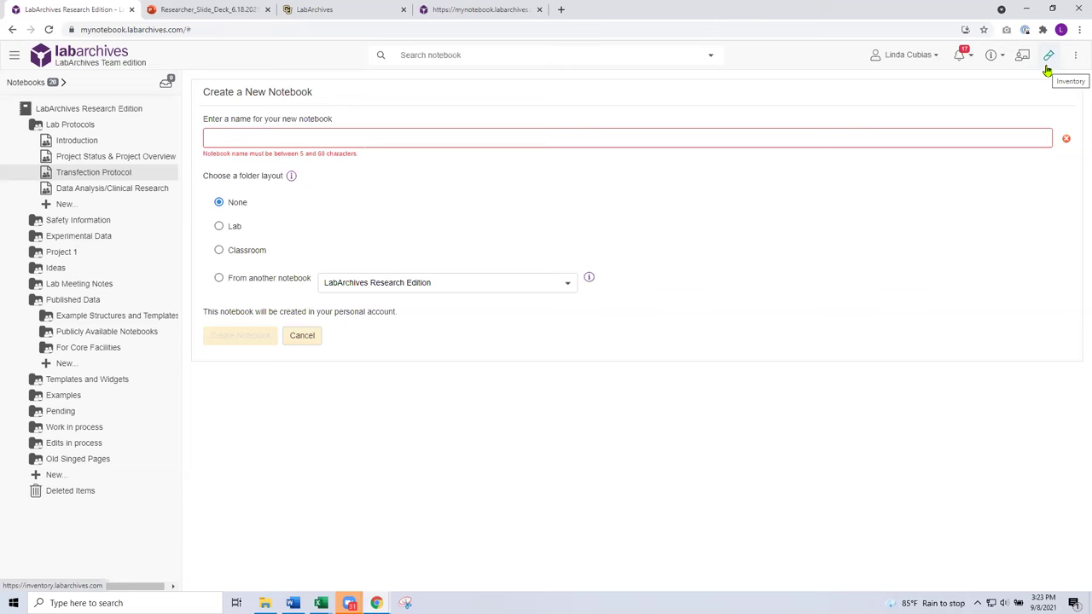
click(1076, 60)
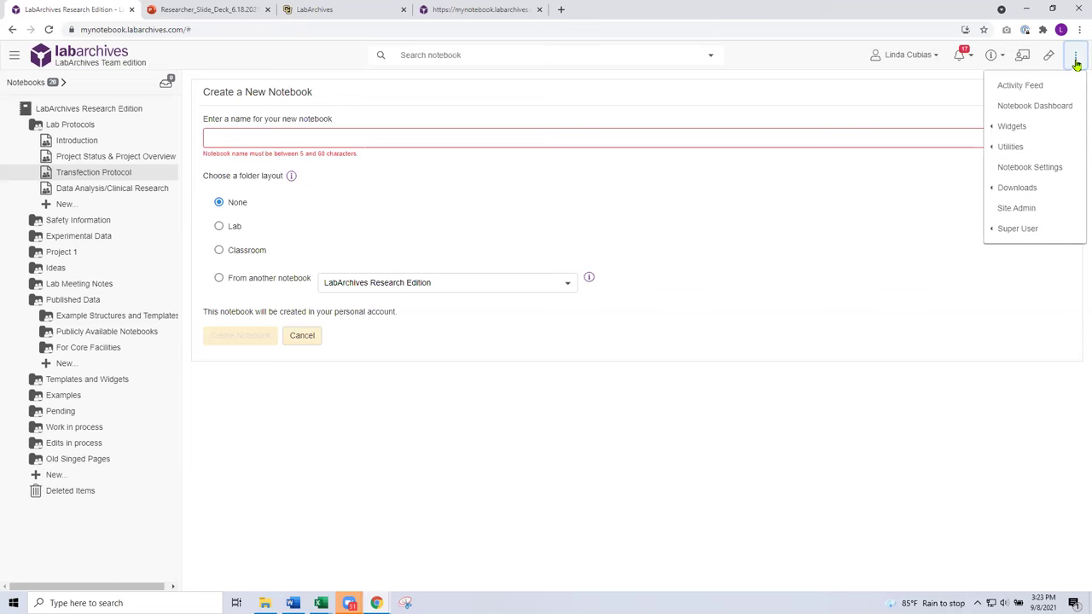
click(1007, 147)
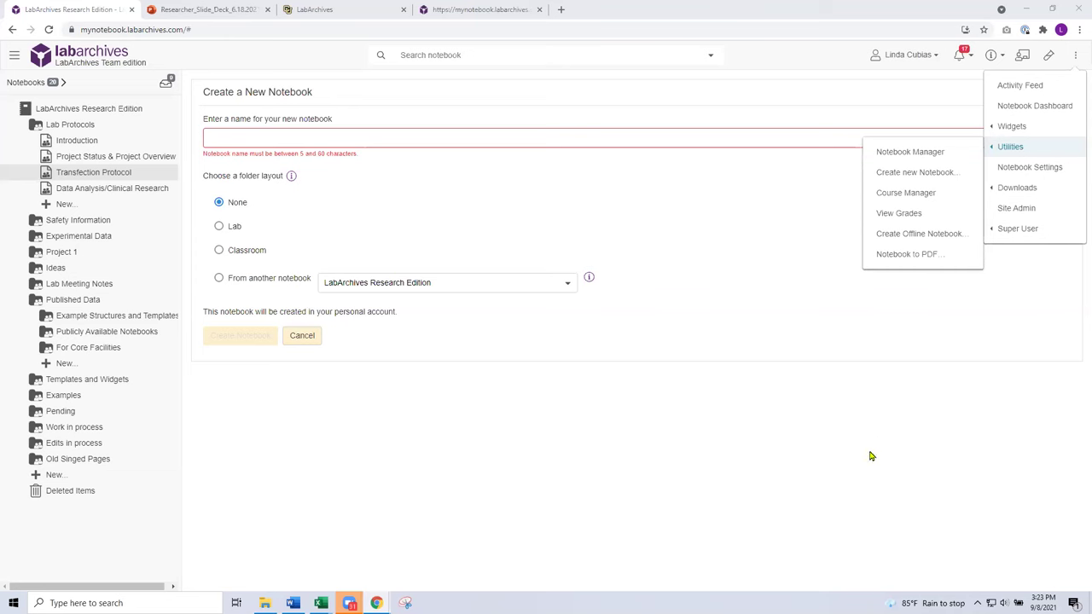
click(910, 509)
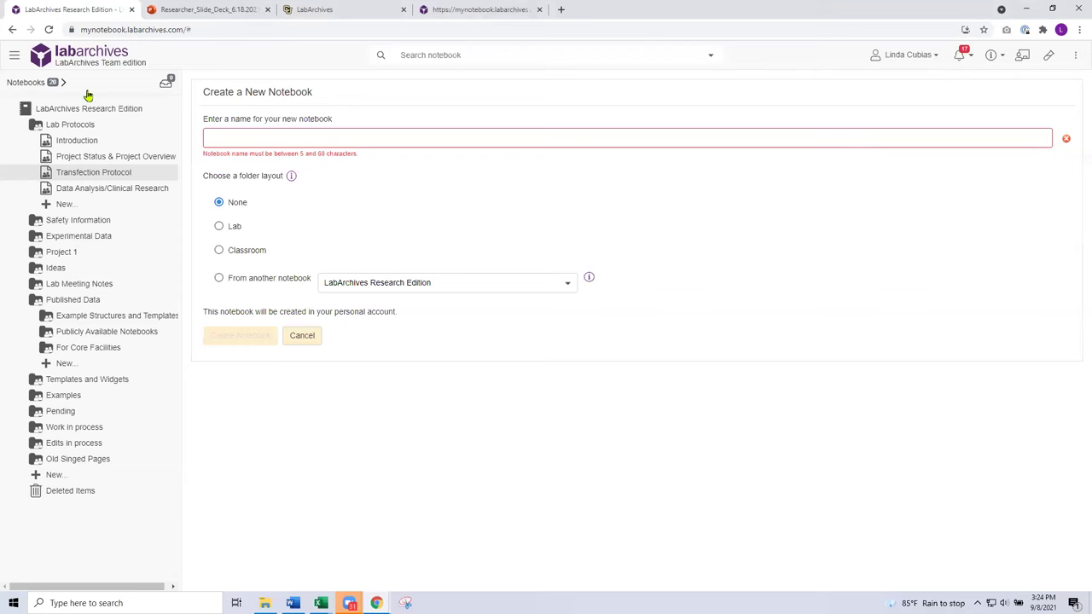
Step: Return to the Transfection Protocol page and examine its text, image, spreadsheet and inventory entries
click(105, 175)
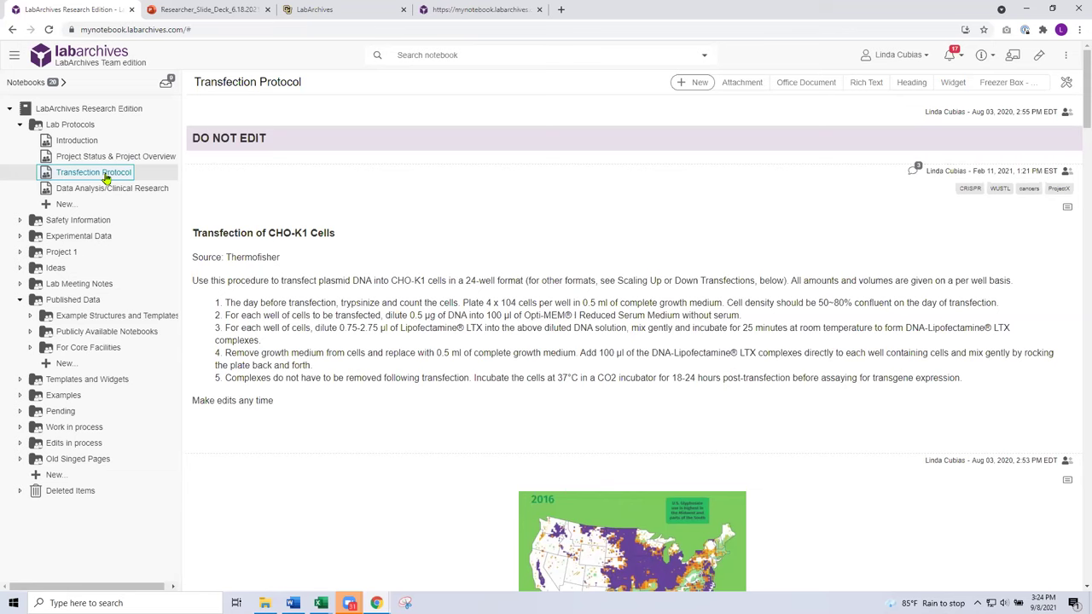
click(544, 208)
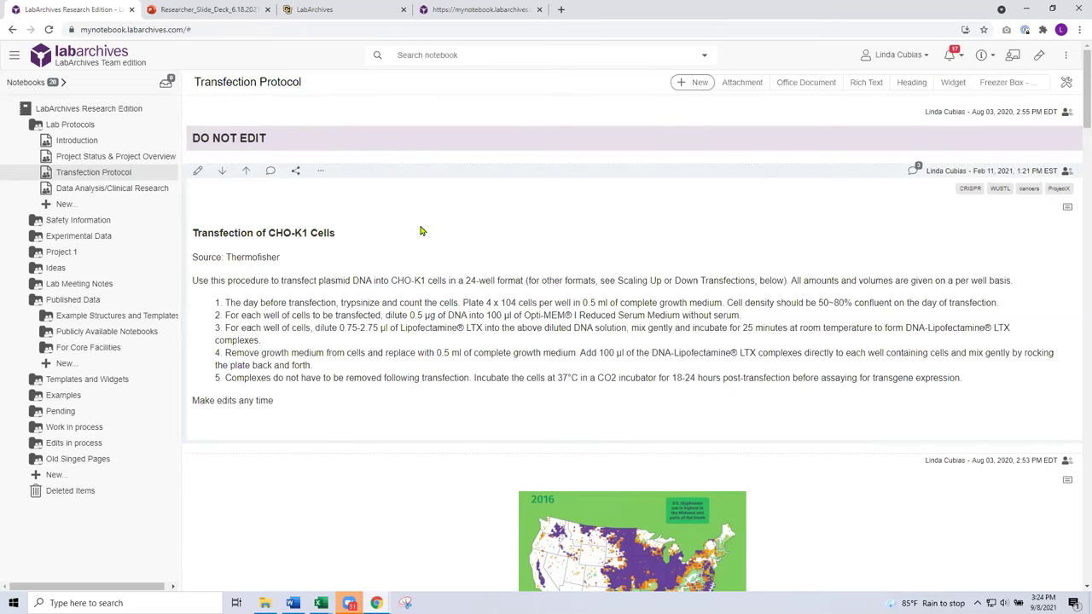
scroll(421, 231, down, 1)
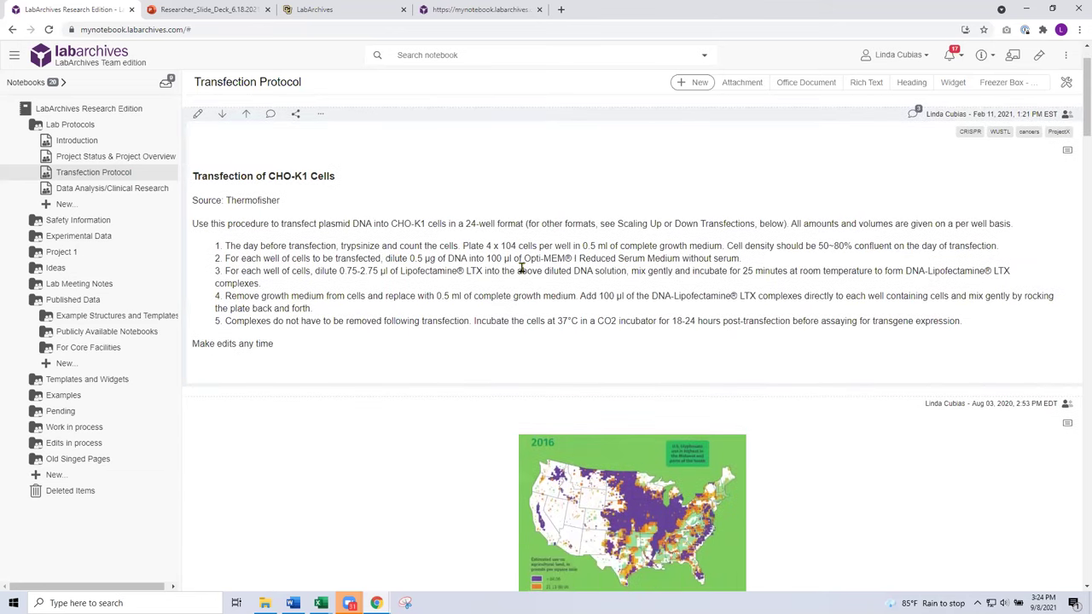
scroll(525, 240, down, 3)
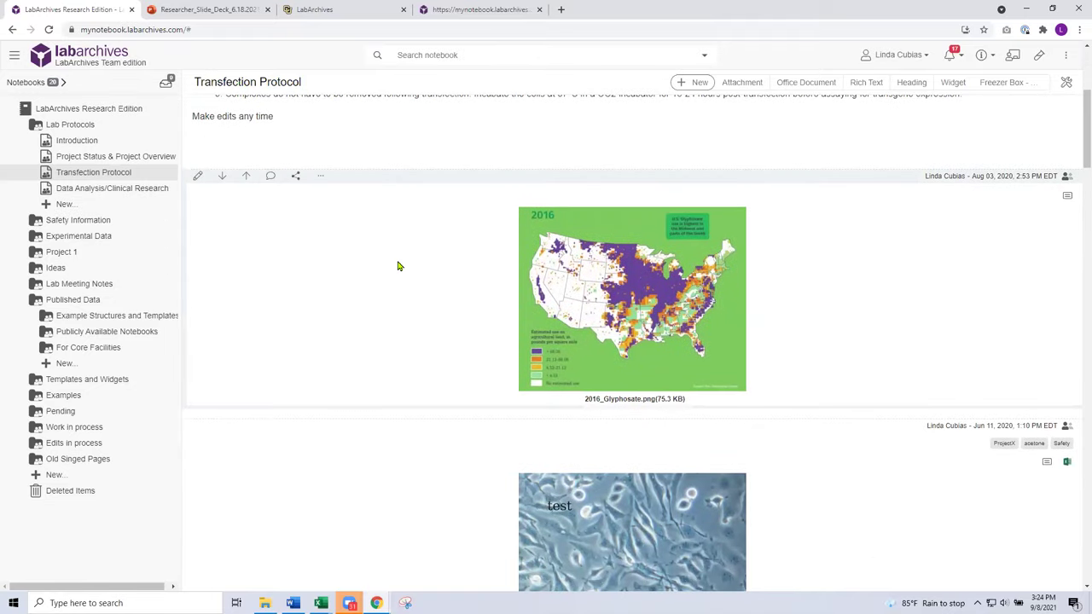
scroll(398, 266, down, 5)
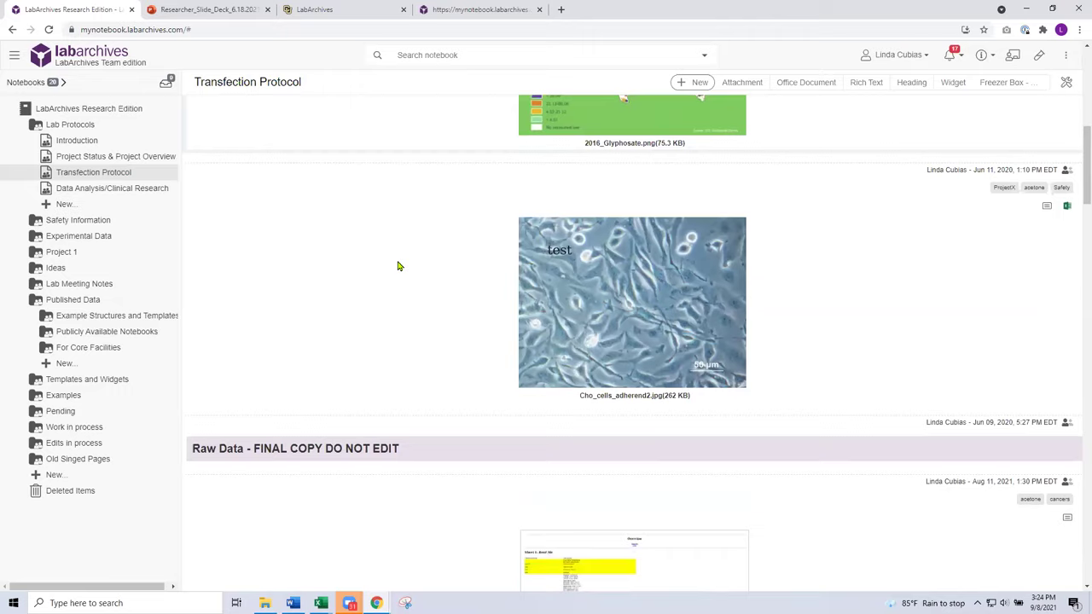
scroll(398, 266, down, 3)
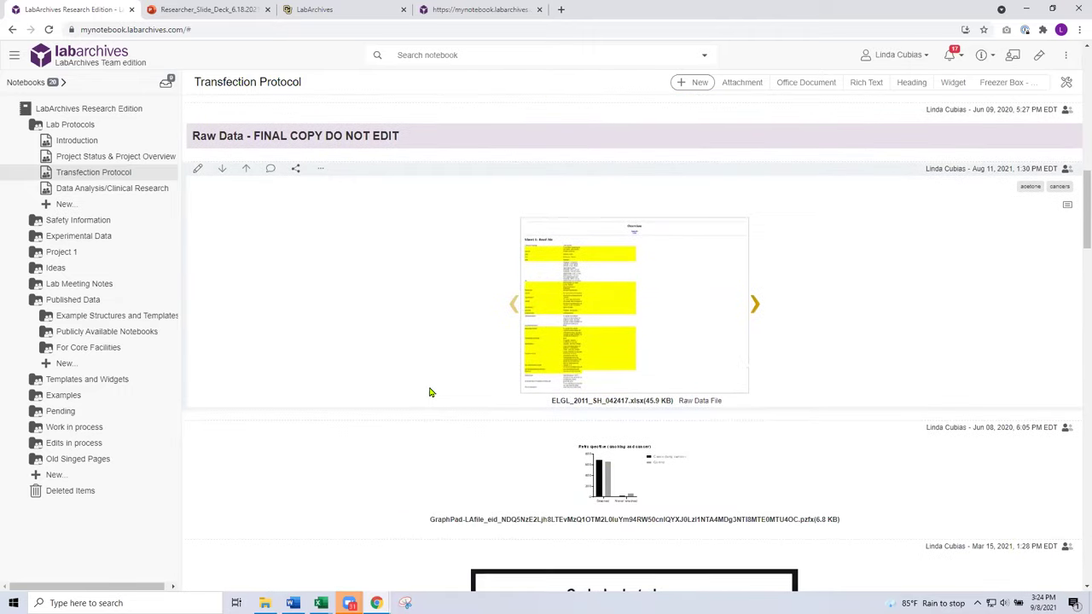
scroll(470, 406, down, 3)
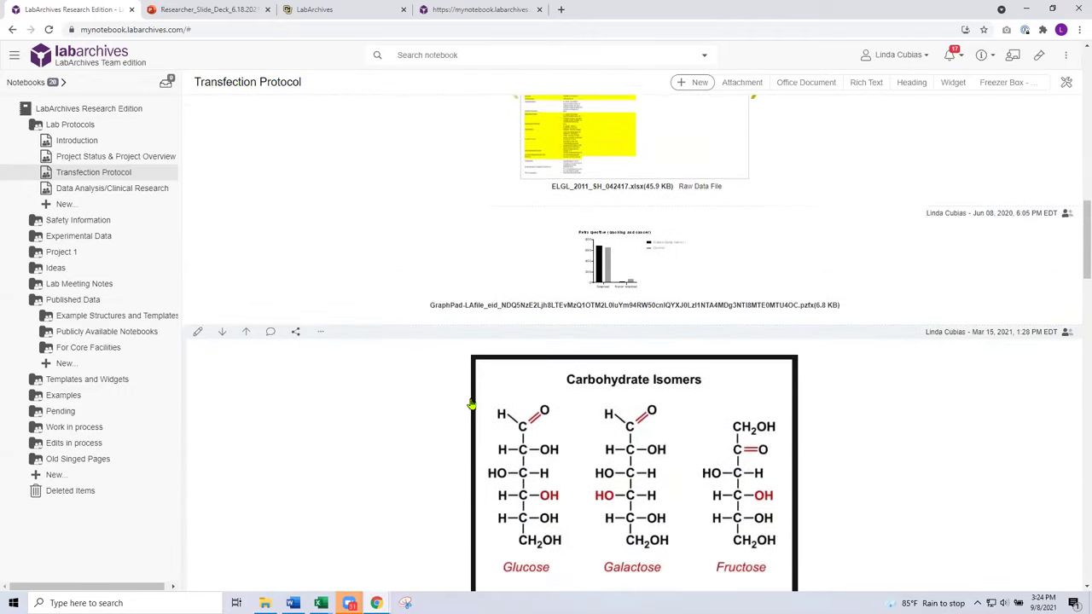
scroll(470, 406, down, 4)
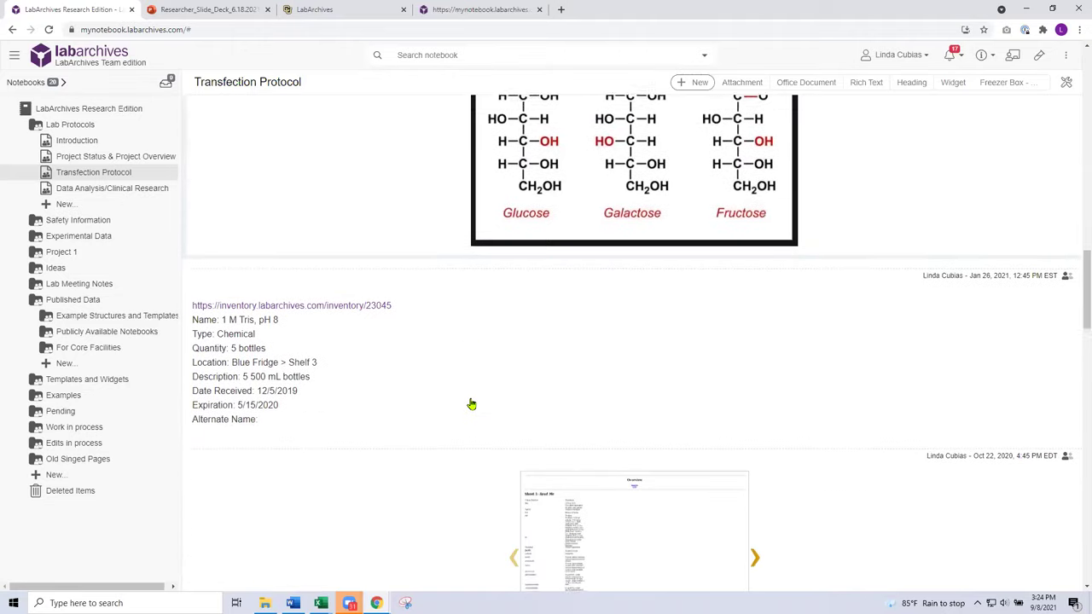
scroll(470, 403, up, 9)
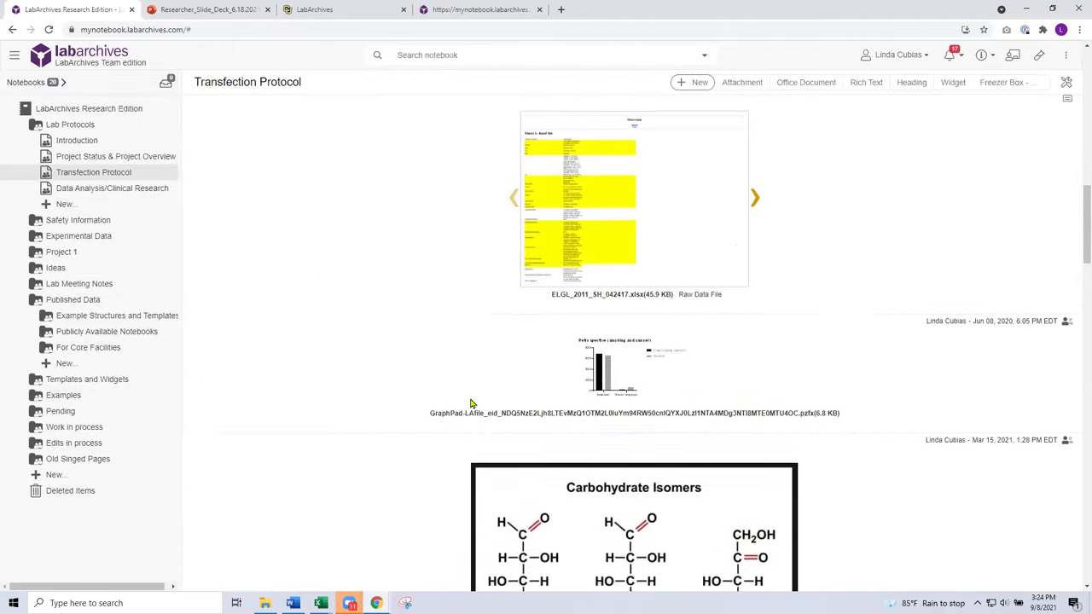
scroll(470, 404, up, 10)
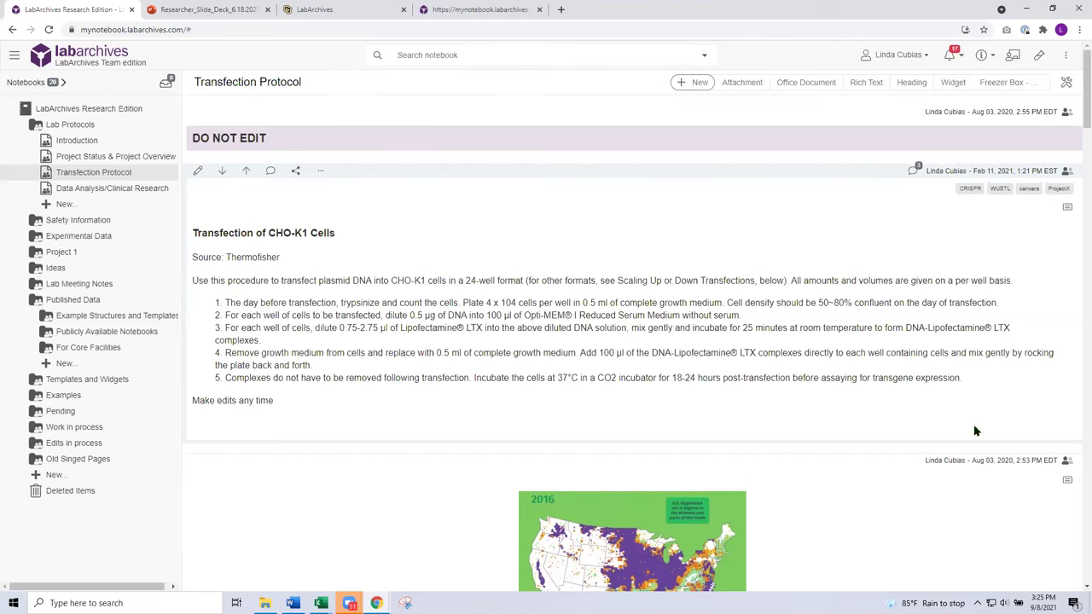
scroll(973, 429, down, 1)
scroll(958, 481, down, 2)
scroll(955, 368, up, 3)
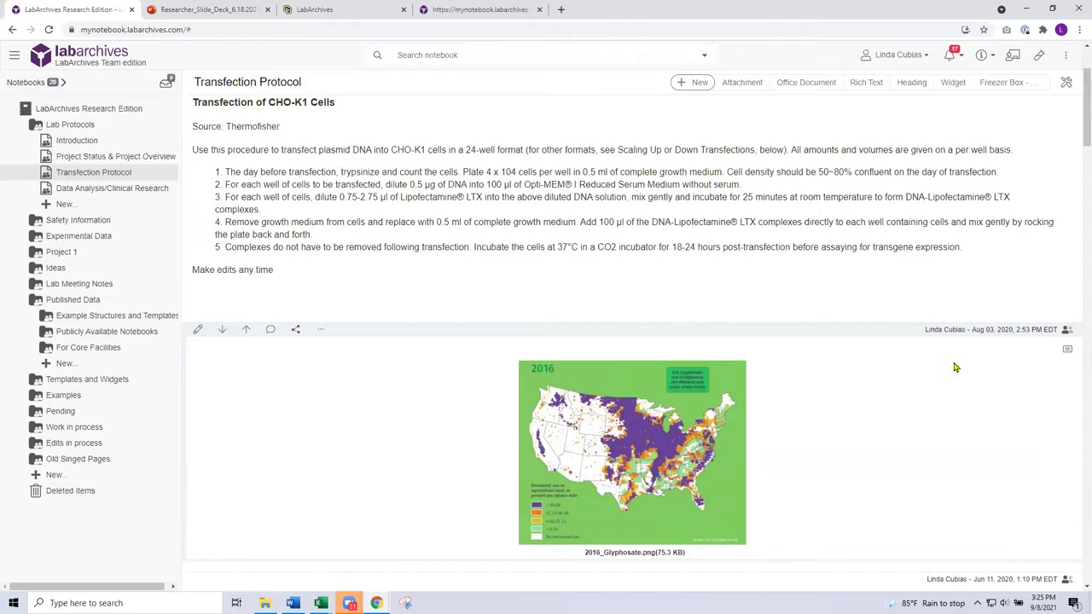
scroll(954, 363, up, 1)
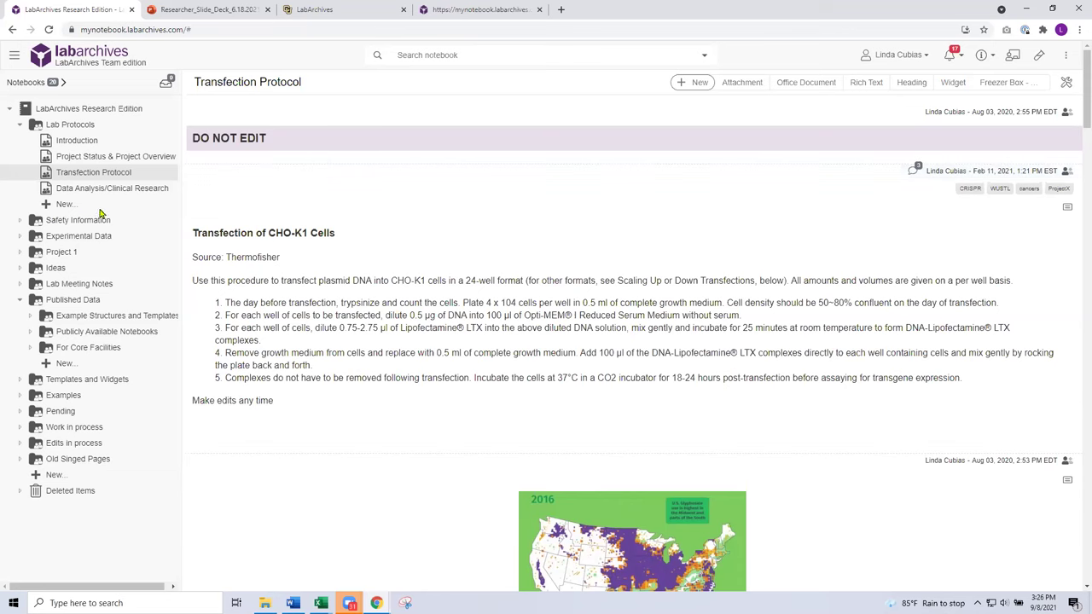
Step: Add a new page named CU Denver Anschutz to the Lab Protocols folder
click(63, 208)
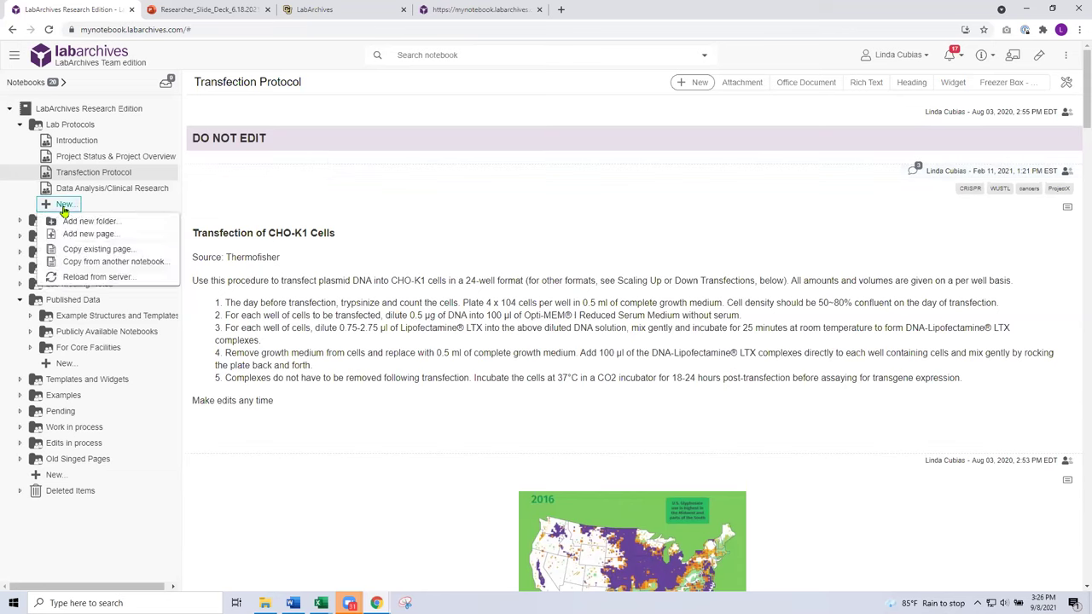
click(95, 240)
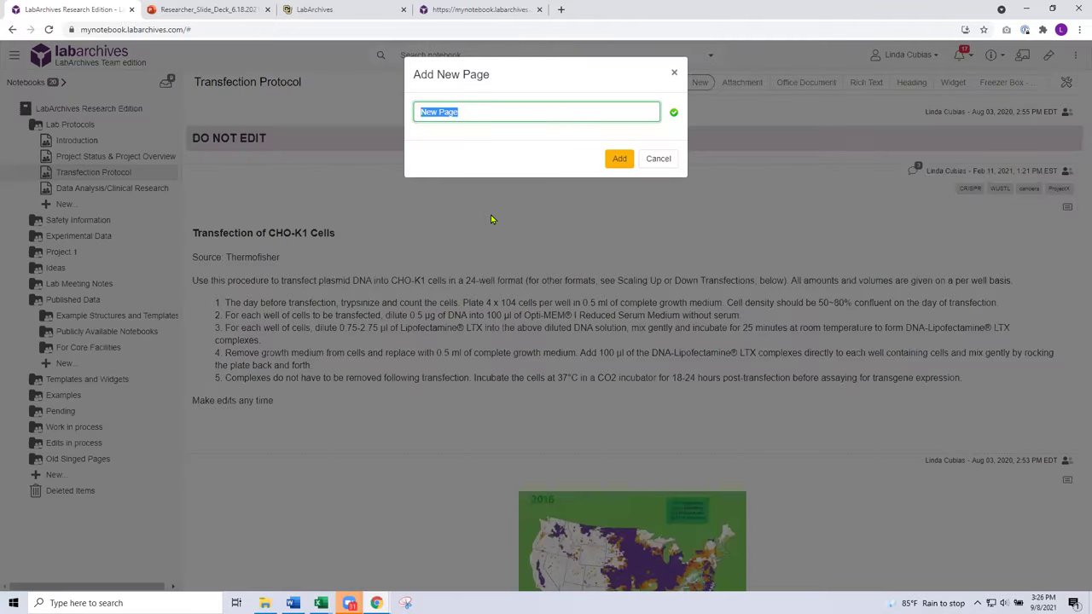
text(CU Denver AN)
key(BackSpace)
text(cnschutz)
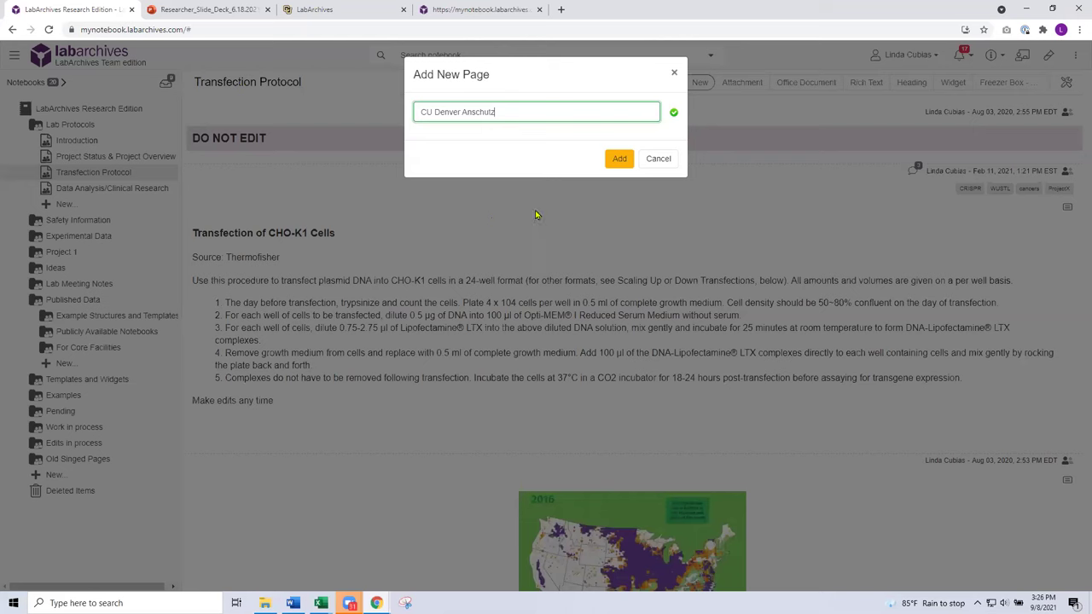
click(621, 161)
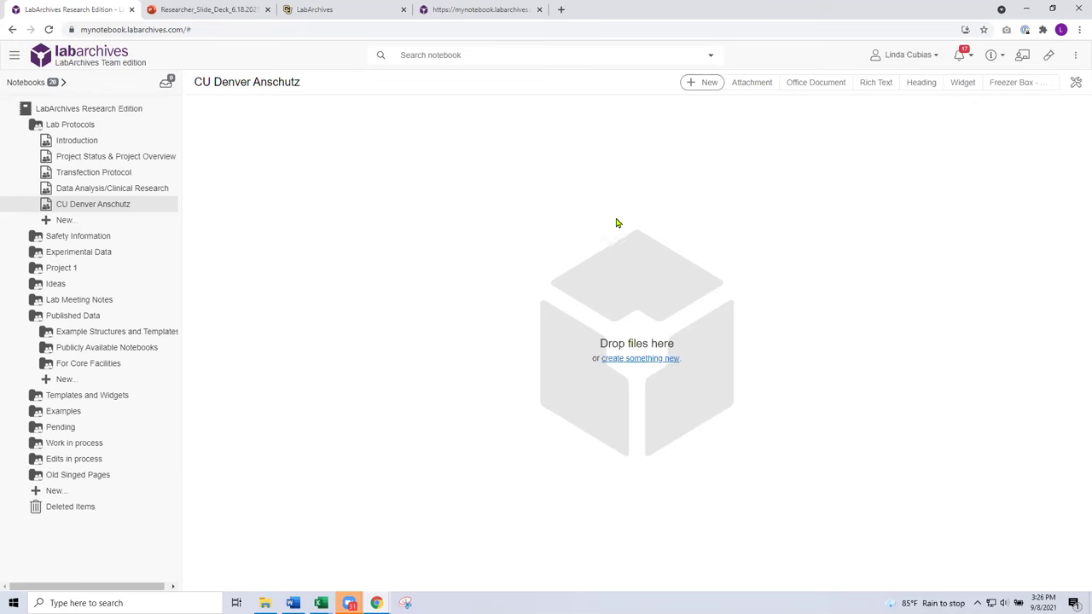
Step: Add a rich text entry containing the ten-step protocol pasted from Word with its formatting cleaned, and save it to the page
click(707, 85)
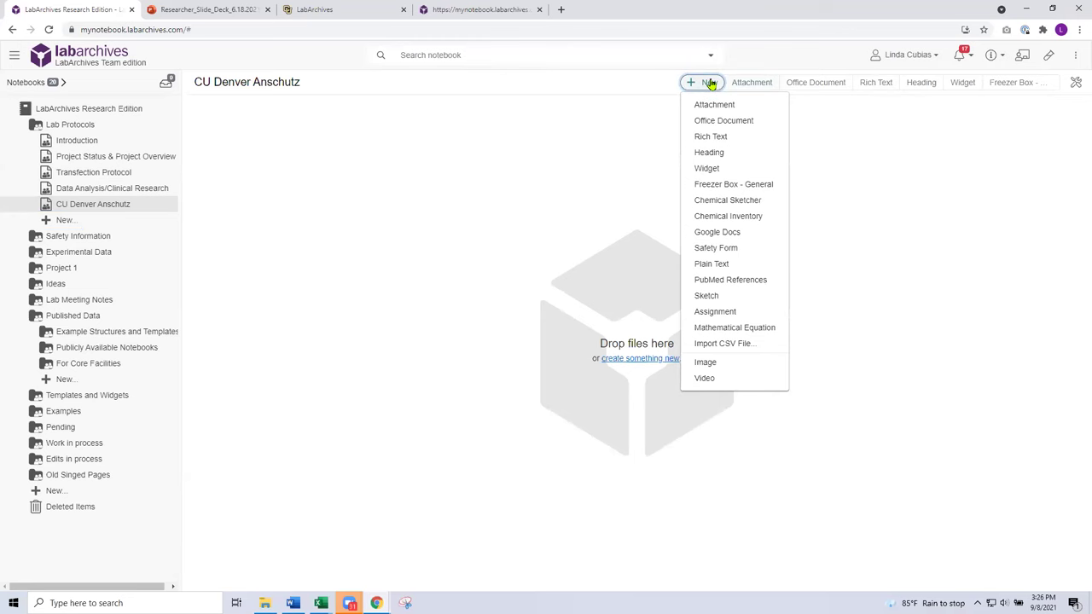
click(713, 137)
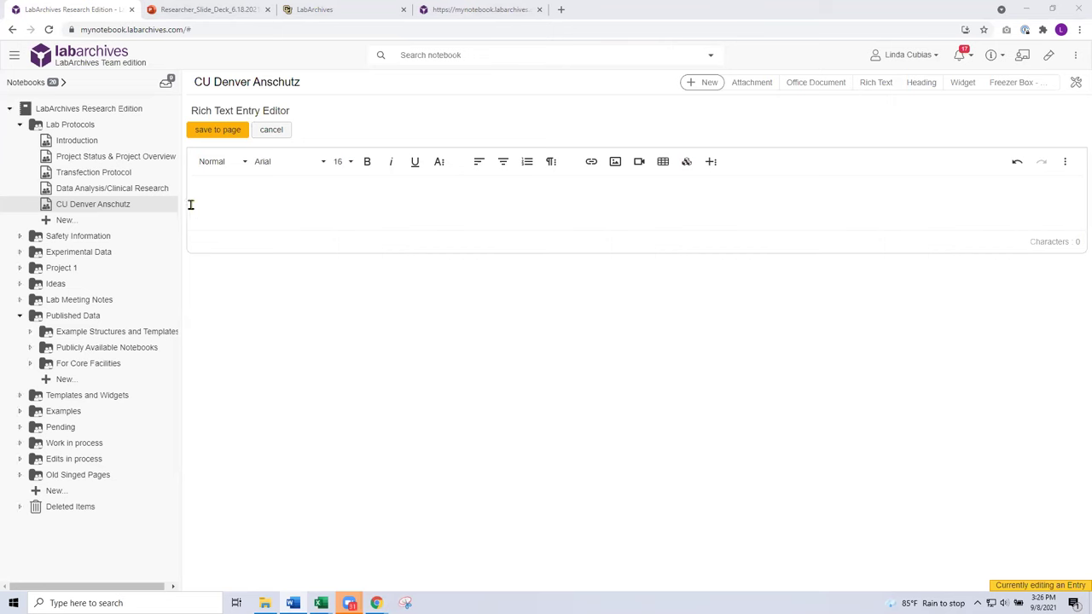
right_click(230, 195)
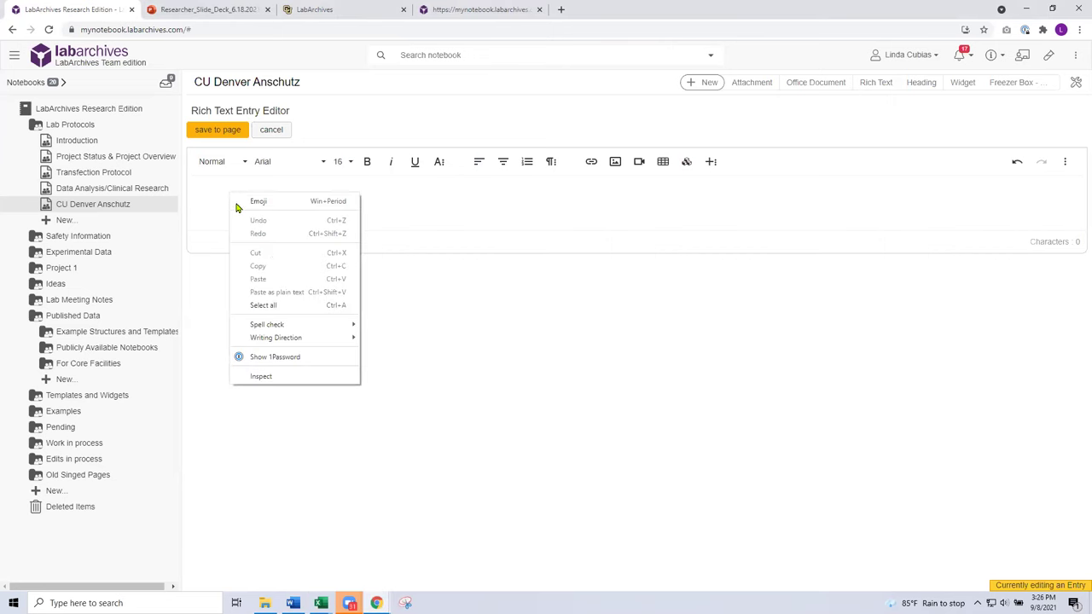
click(441, 197)
right_click(436, 199)
click(466, 286)
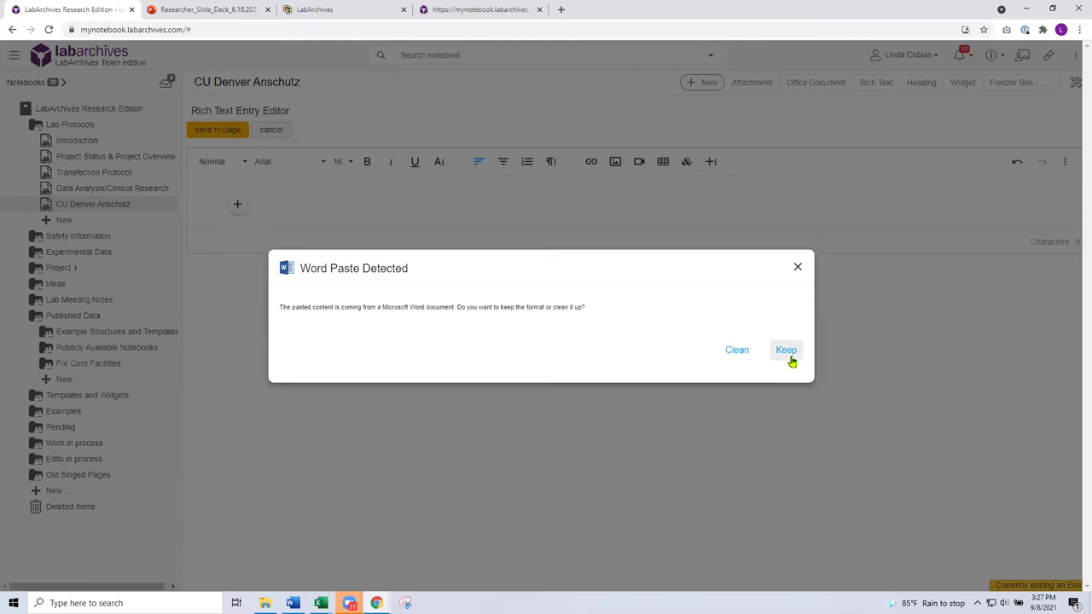
click(736, 350)
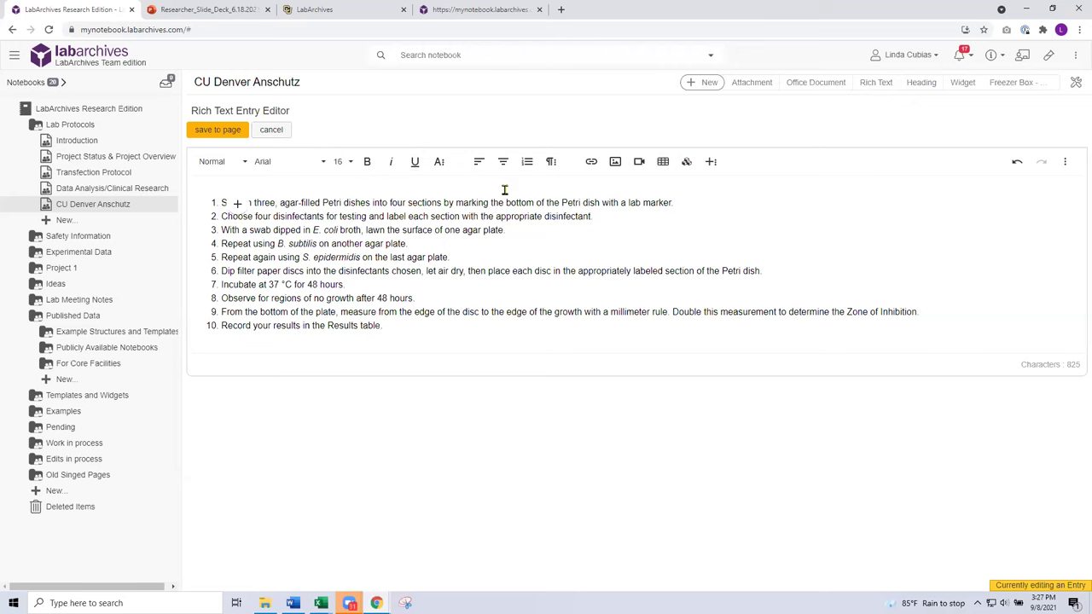
click(552, 166)
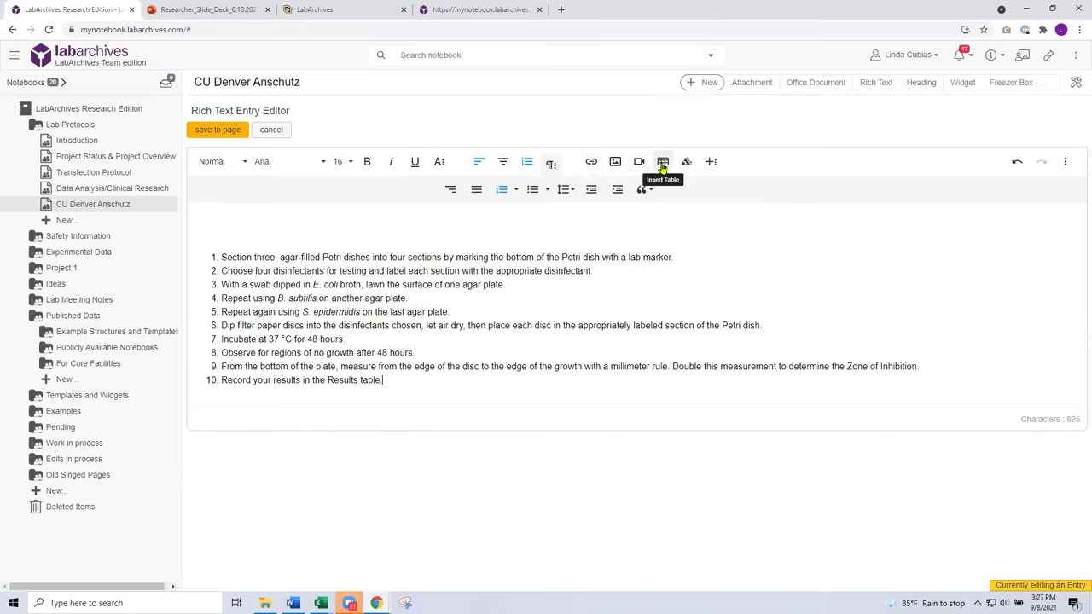
click(231, 132)
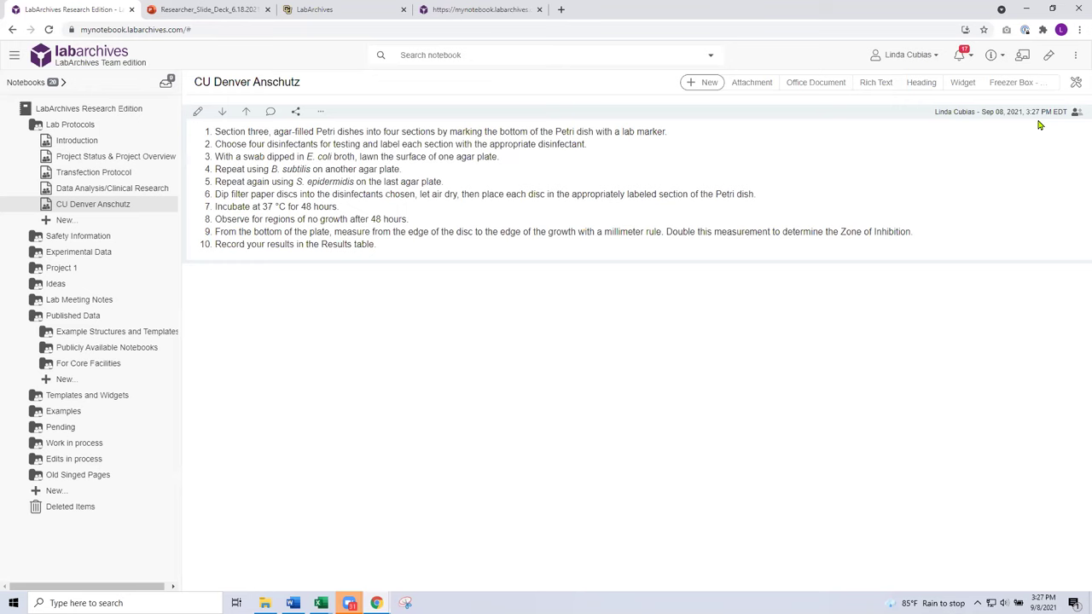
Step: Review the management options available for the Lab Protocols folder
click(103, 206)
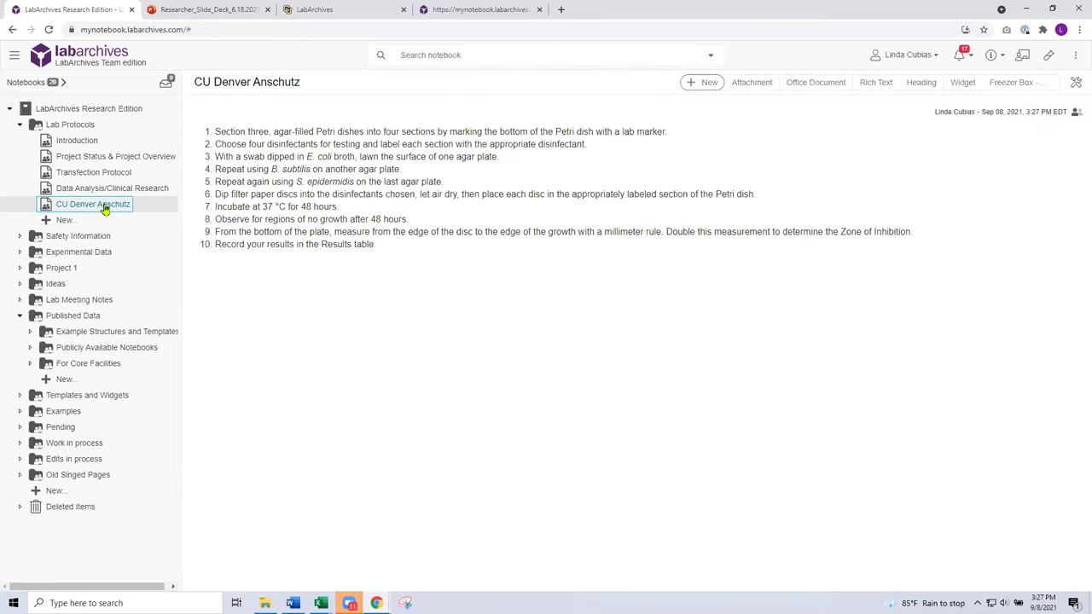
click(83, 127)
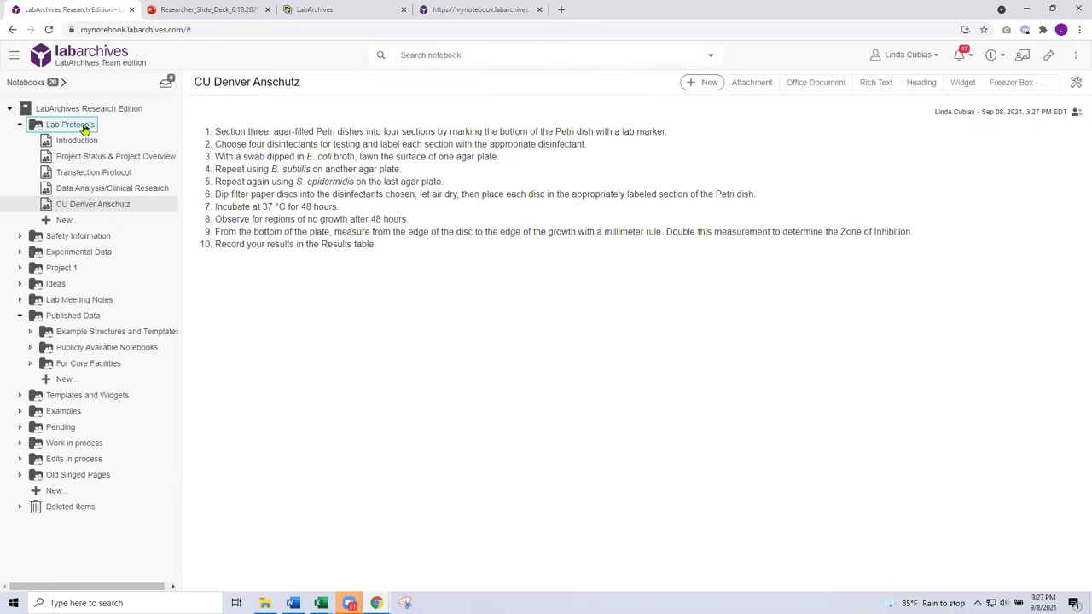
right_click(84, 129)
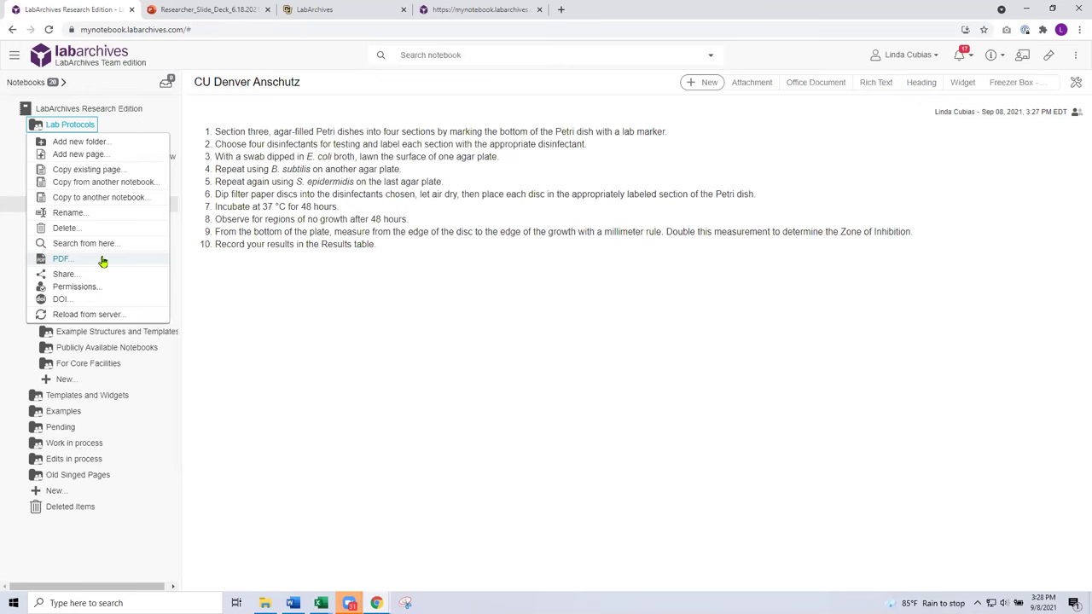
click(243, 61)
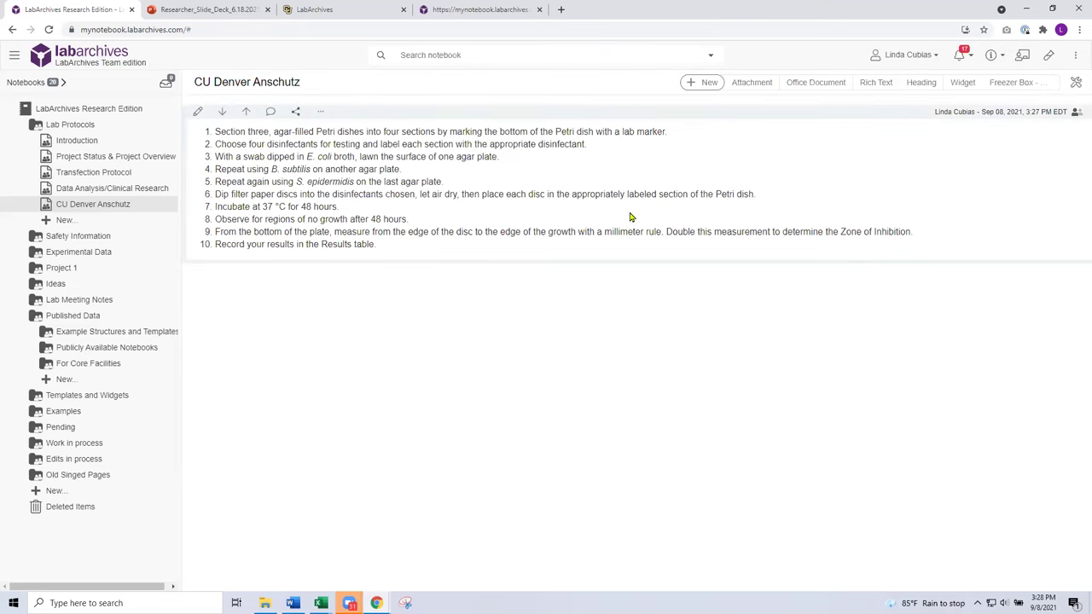
Step: Start an attachment entry and queue blackbody-radiation-vs-frequencyMOPI, Gel_Image, neuro_example and Trade_Common Name from the Webinar docs folder
click(756, 84)
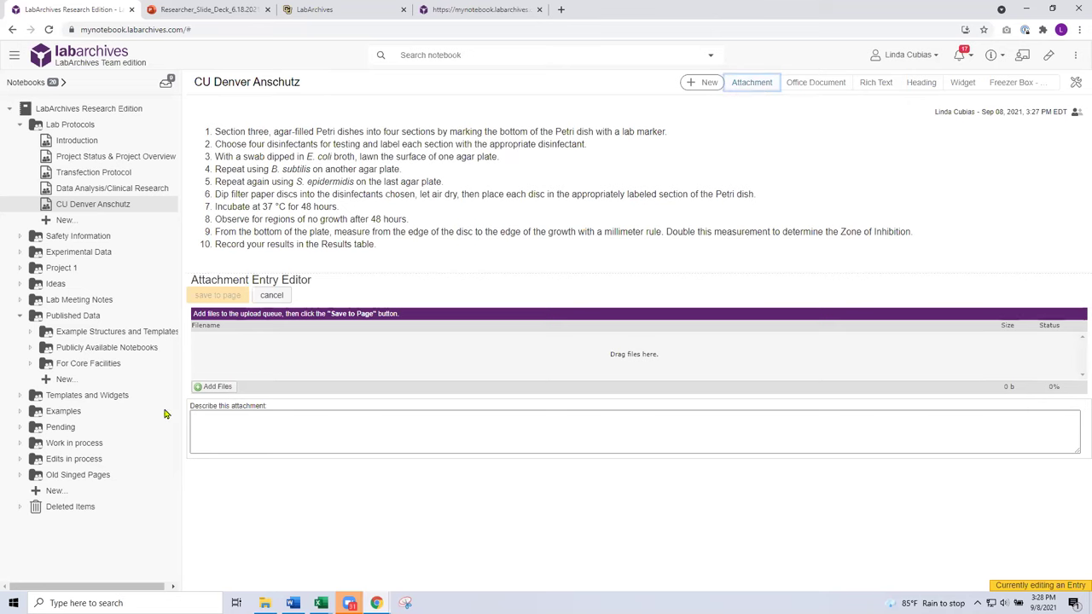
click(216, 388)
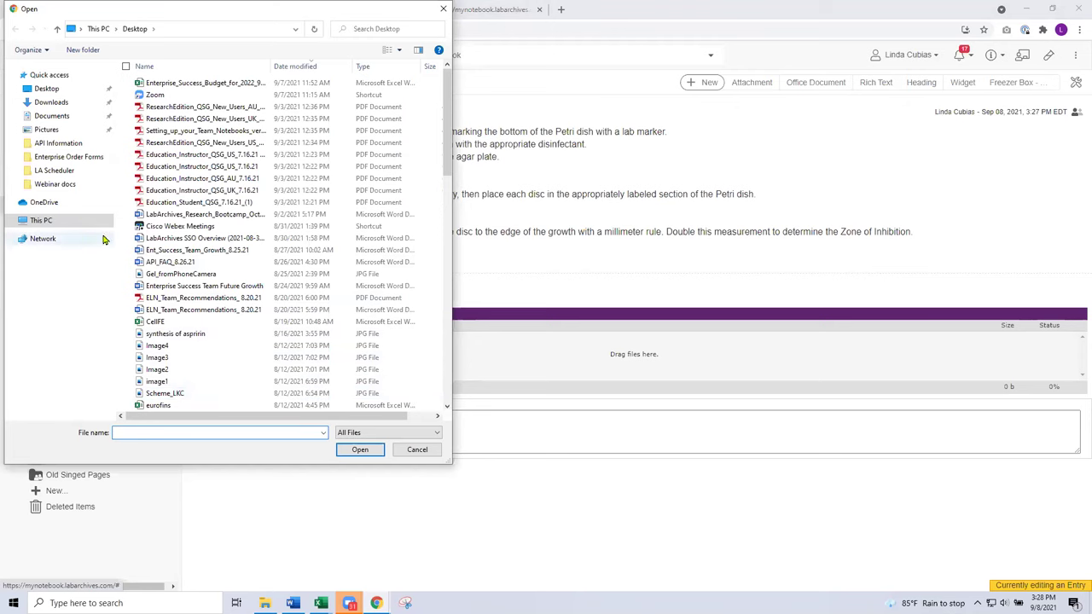
click(60, 186)
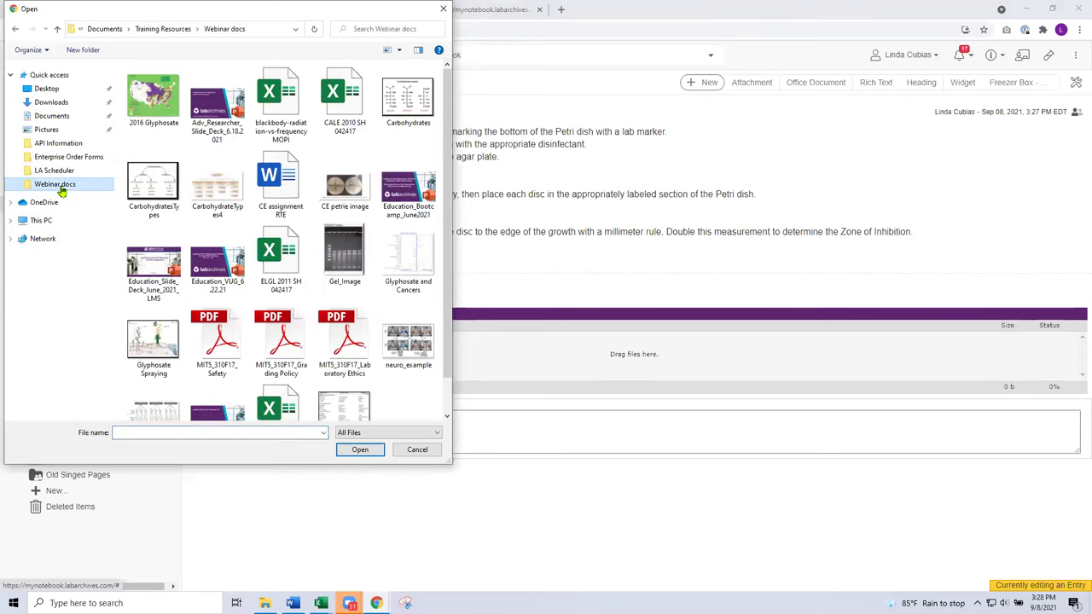
click(261, 73)
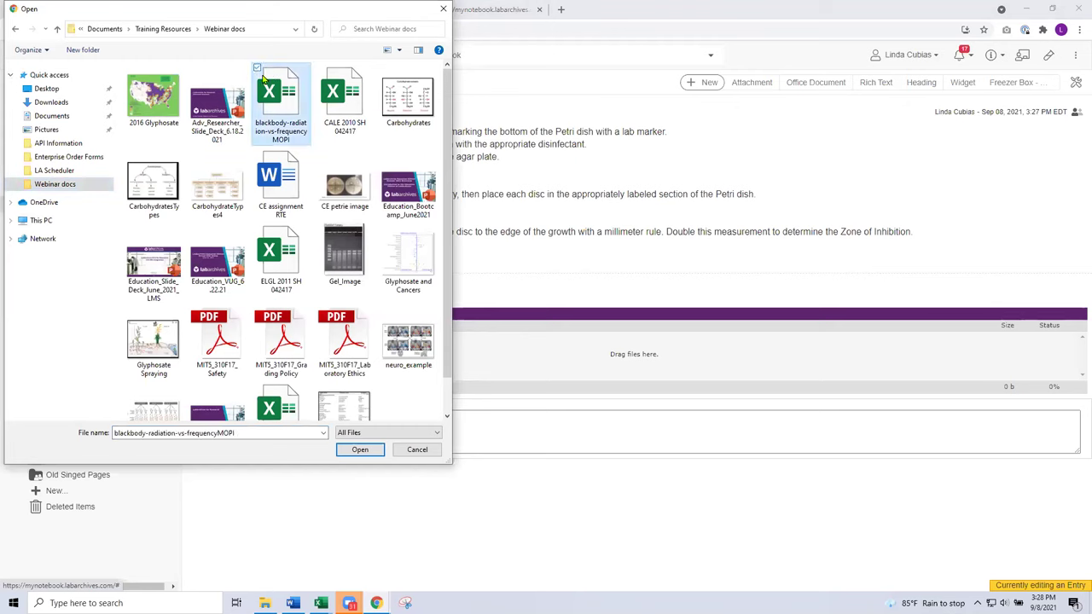
ctrl+click(321, 227)
scroll(396, 256, down, 1)
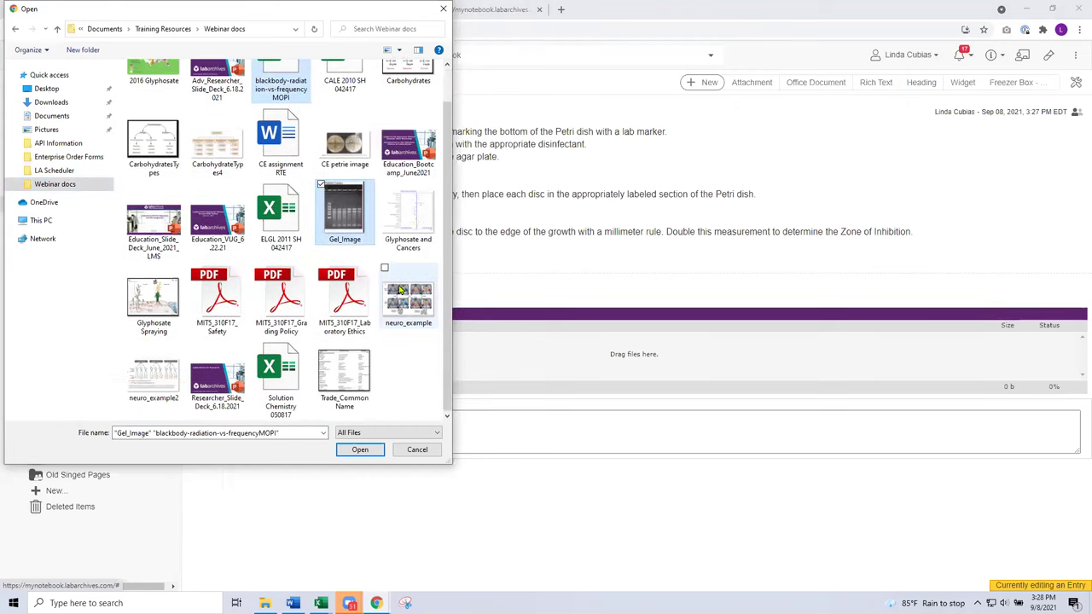
click(384, 268)
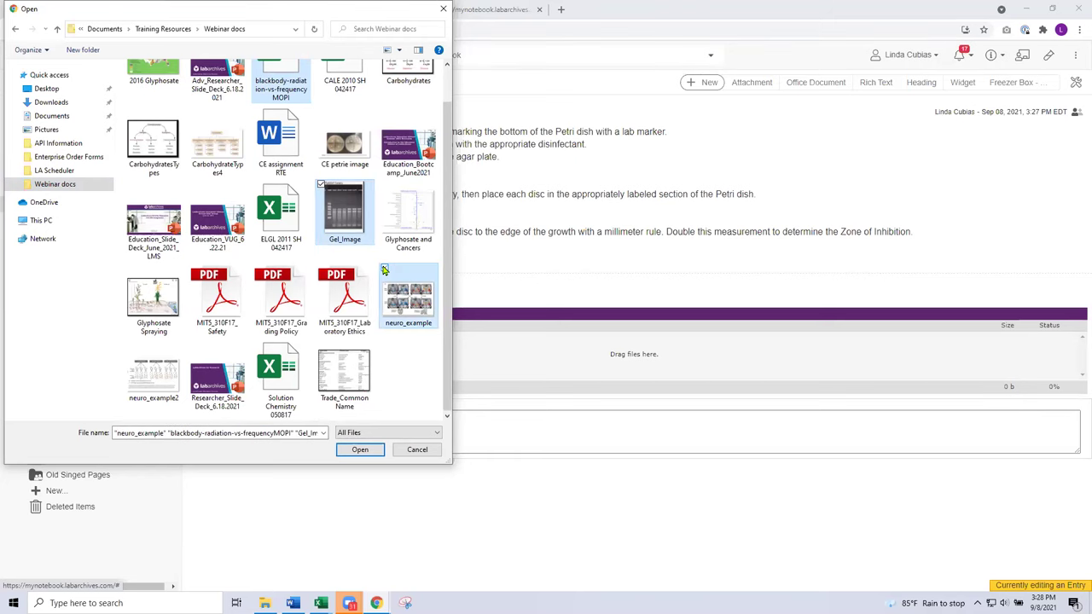
click(322, 346)
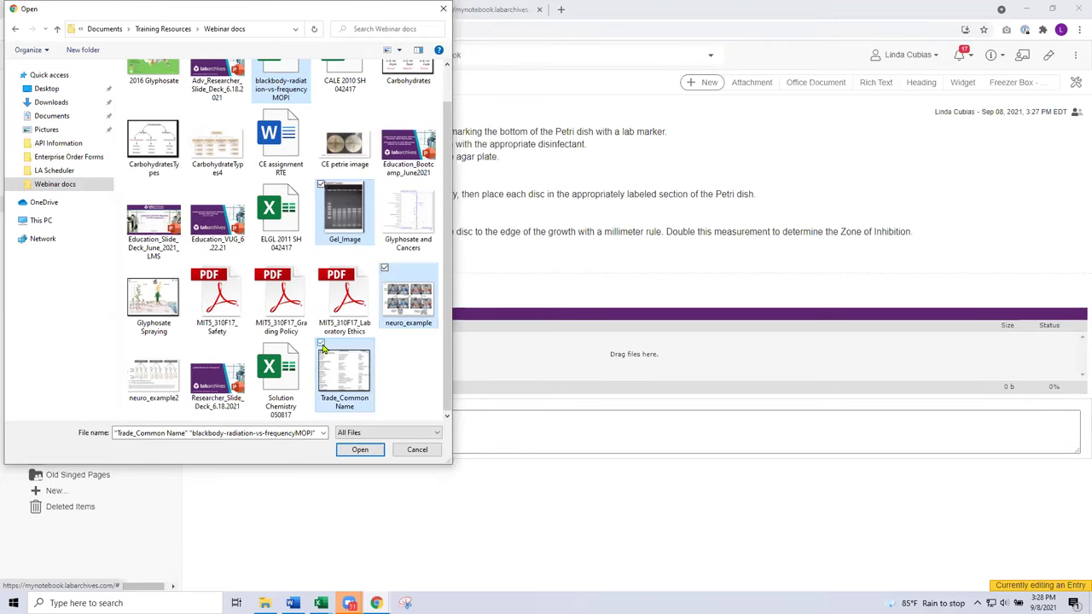
click(372, 455)
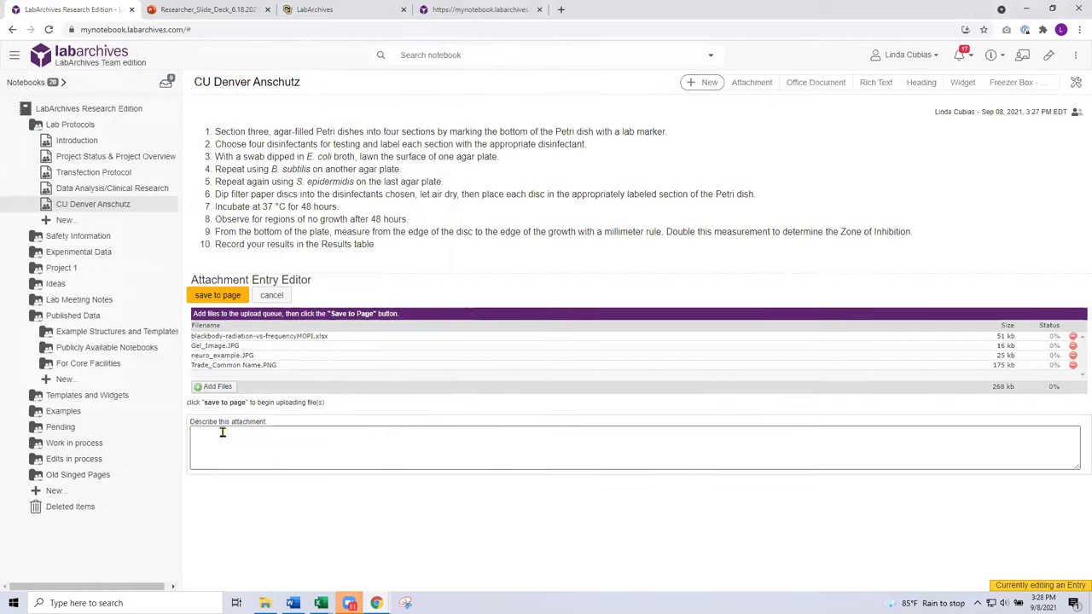
Step: Describe the queued attachments as "Project X" and save them to the page
click(362, 447)
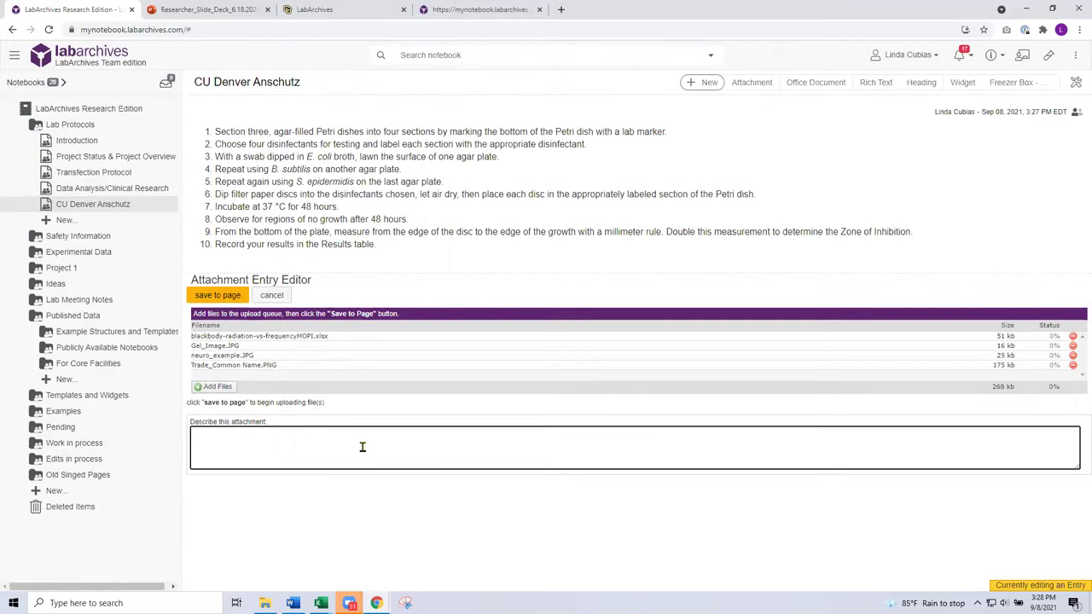
text(Project X)
click(215, 297)
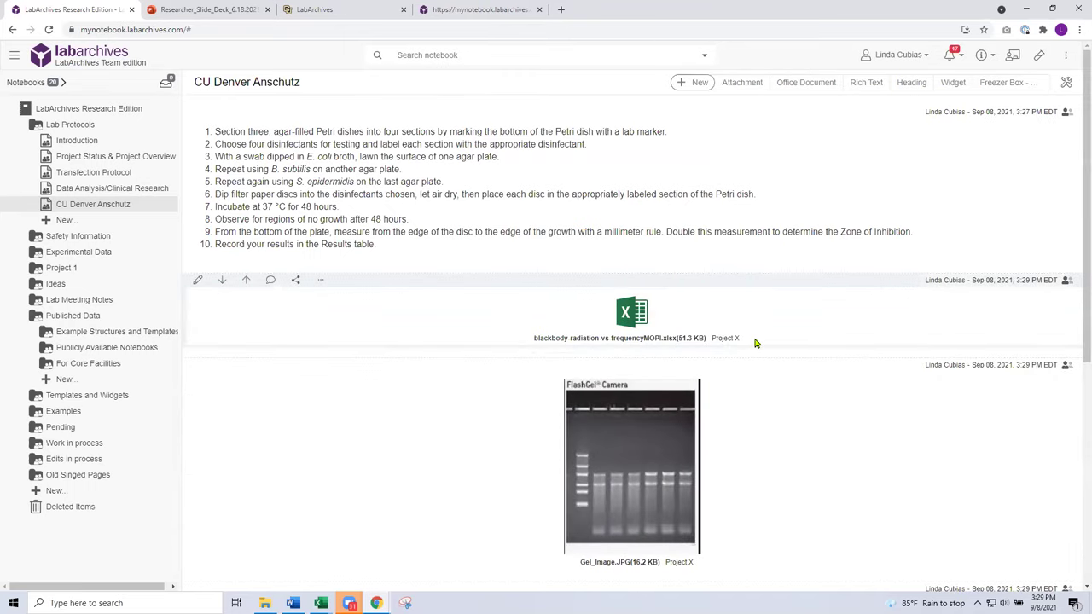
Step: Insert a heading entry reading "Protocol" between the protocol text and the spreadsheet attachment, and move it above the protocol text
scroll(756, 321, down, 4)
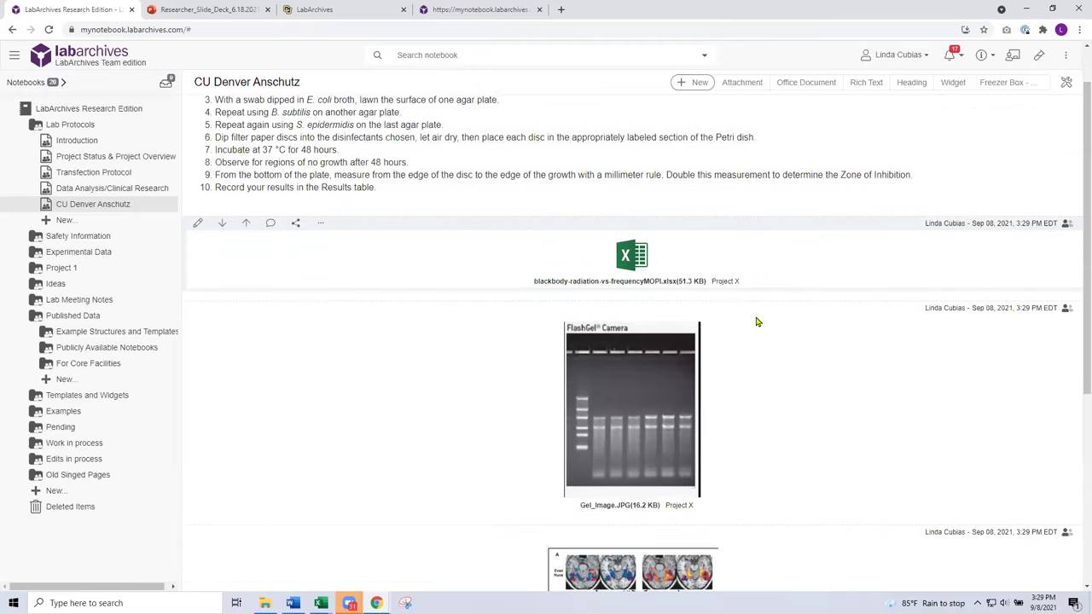
scroll(756, 321, down, 1)
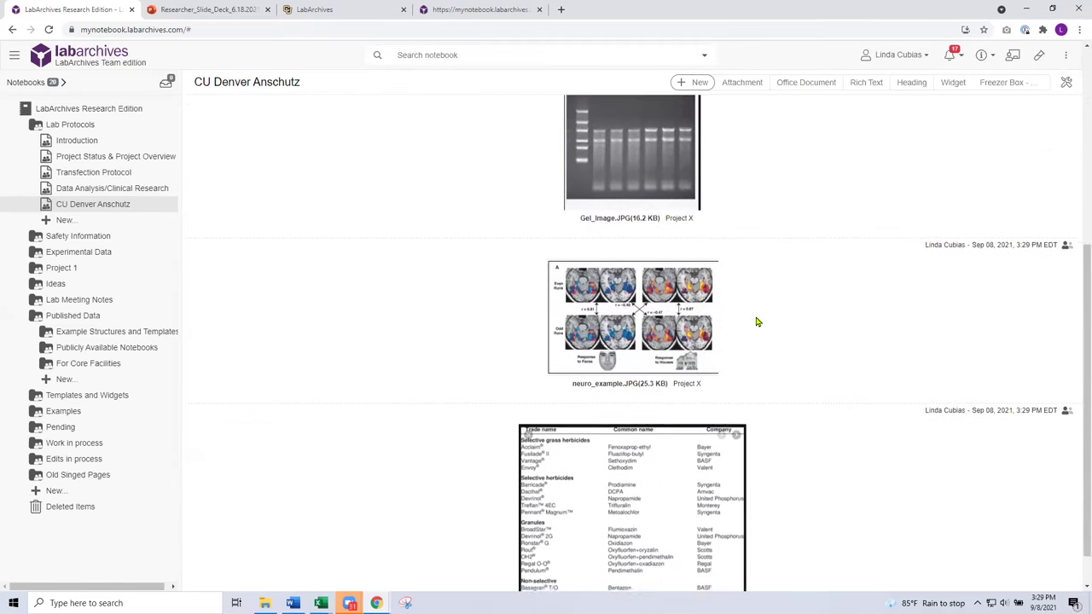
scroll(756, 321, up, 4)
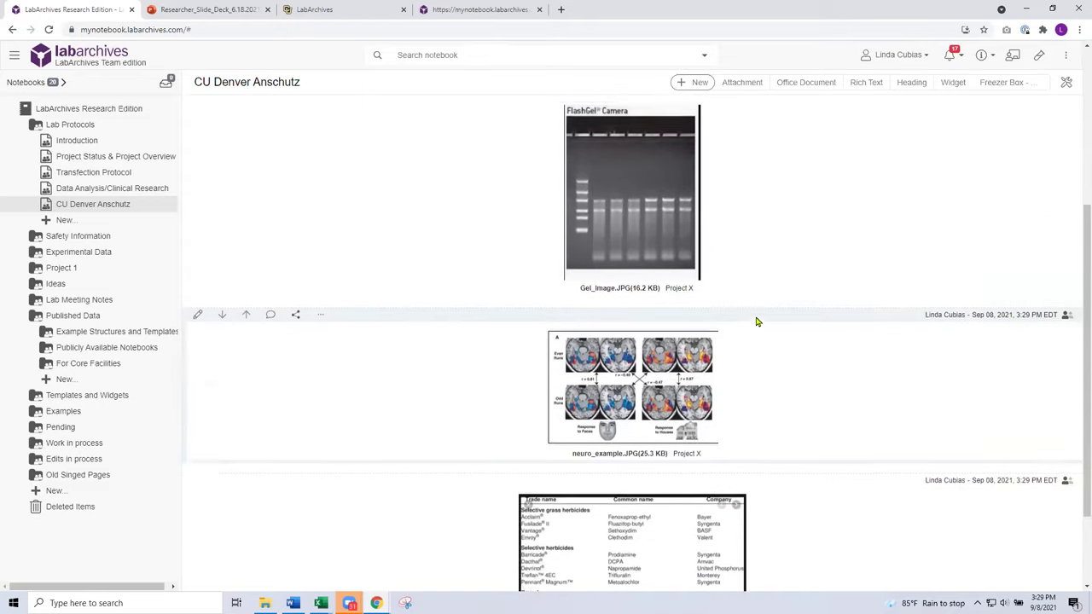
scroll(756, 322, up, 1)
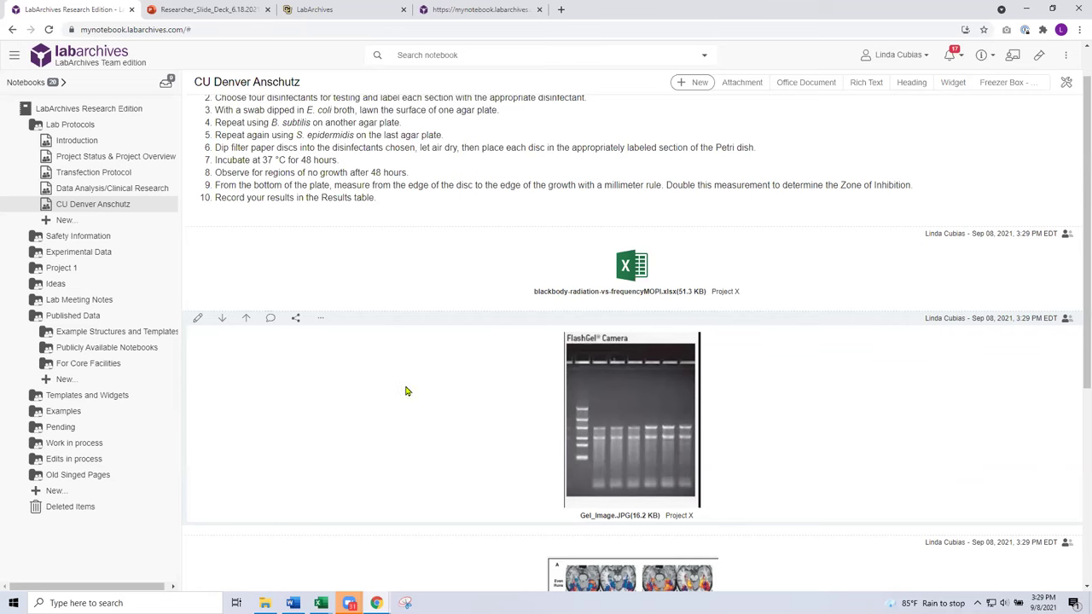
mouse_move(405, 226)
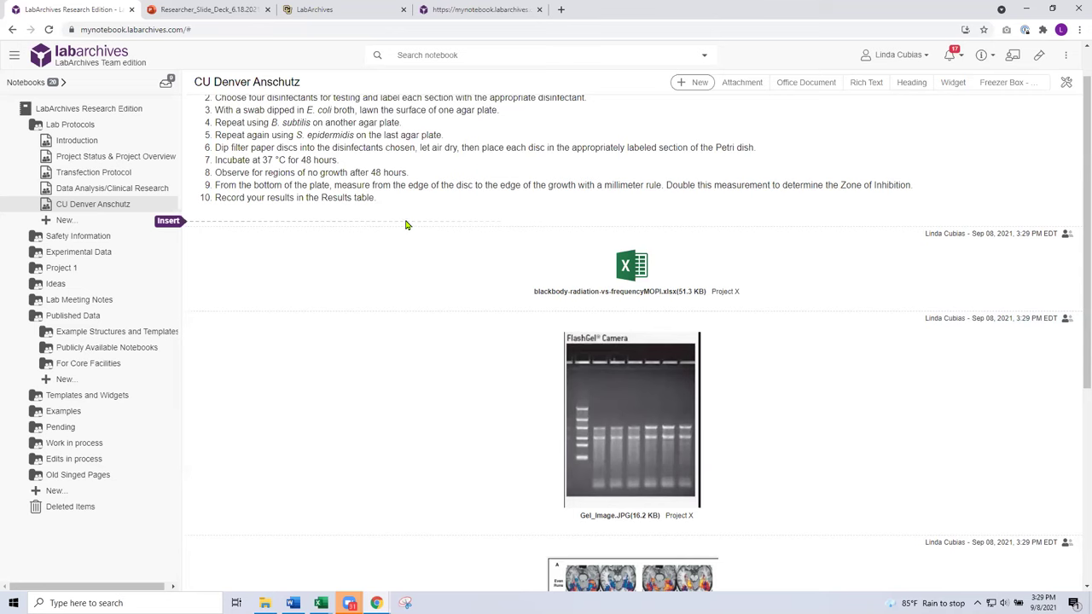
click(407, 224)
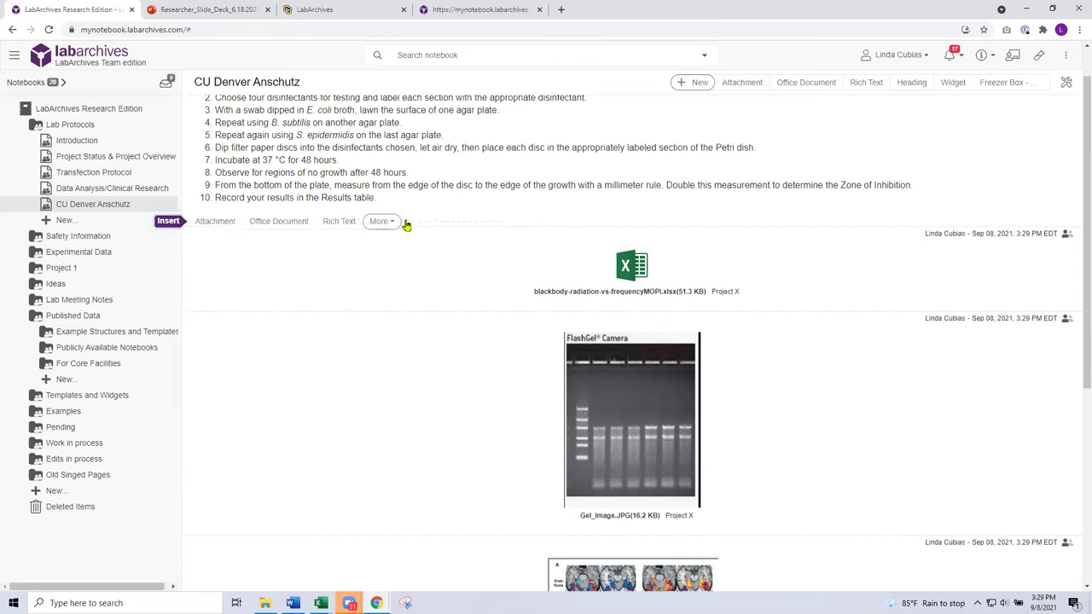
click(384, 221)
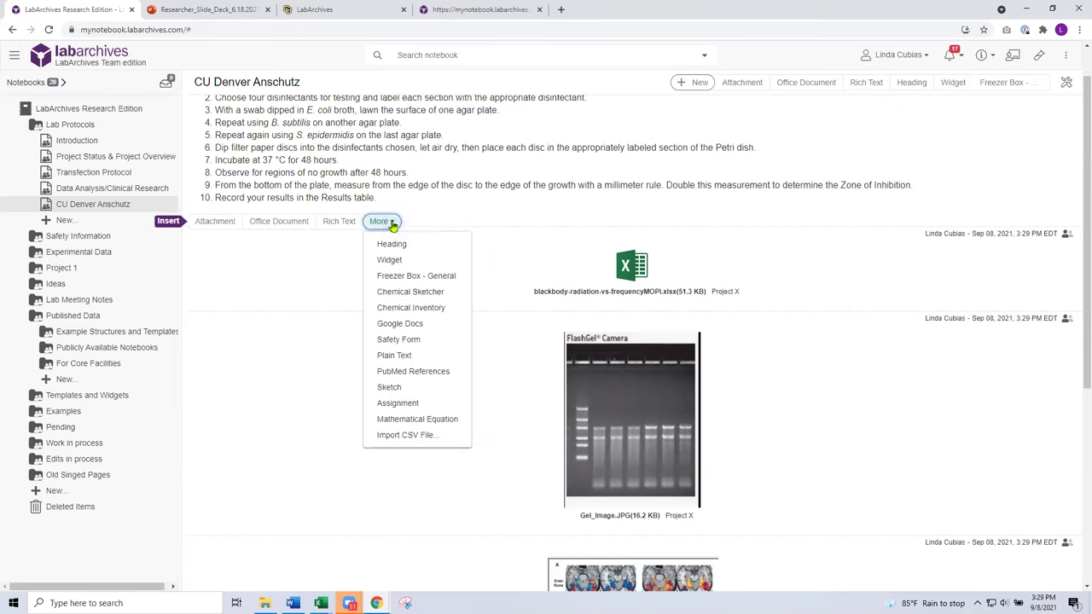
click(395, 246)
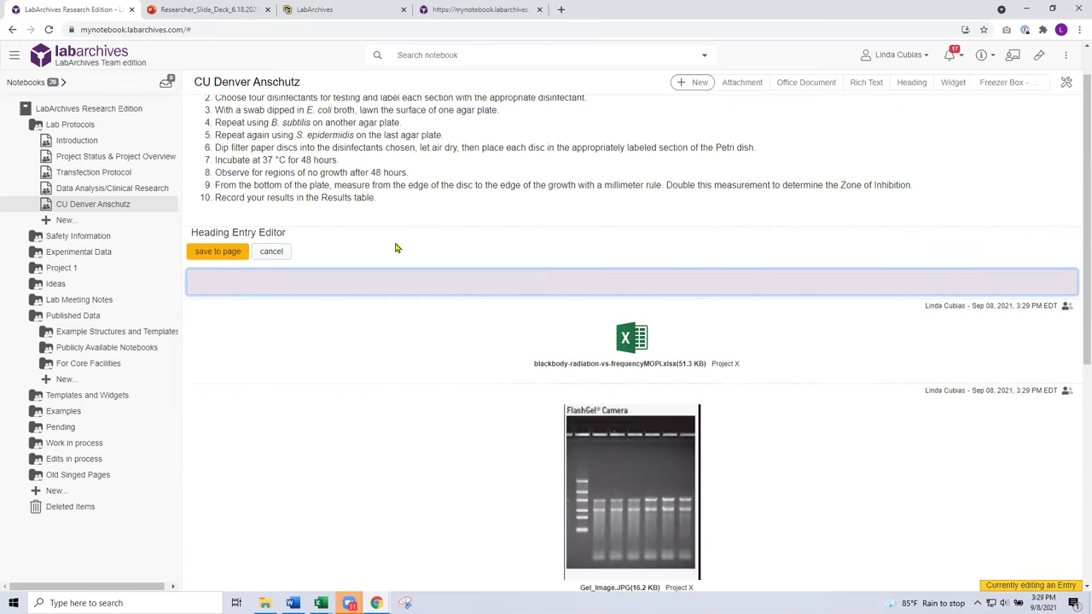
text(Protocol)
click(233, 253)
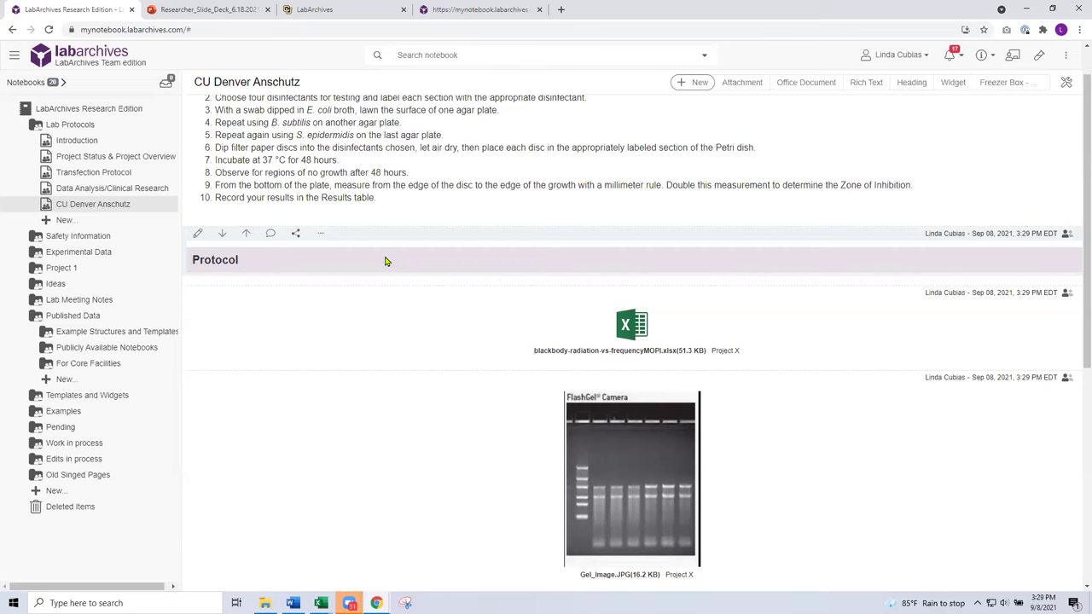
click(247, 236)
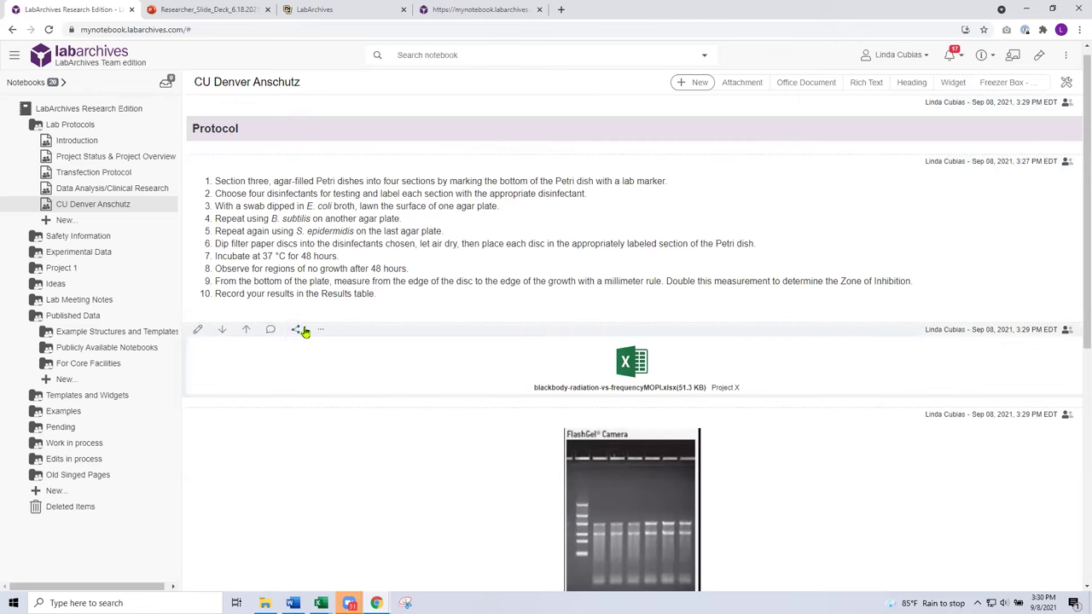
Step: Insert a heading entry reading "Raw Data Files" between the protocol text and the spreadsheet attachment
mouse_move(326, 324)
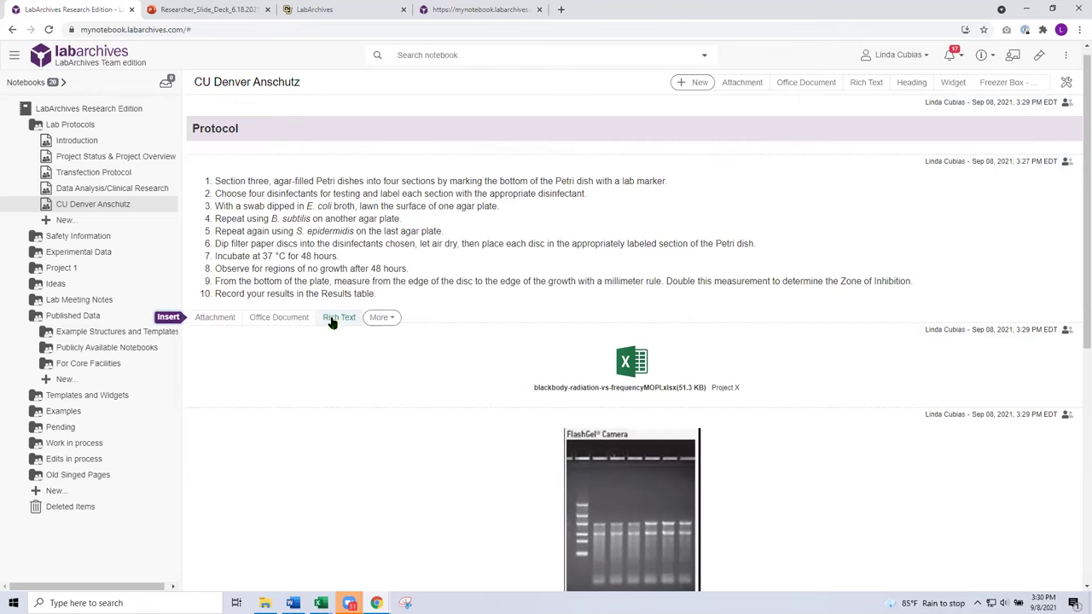
click(386, 319)
click(393, 341)
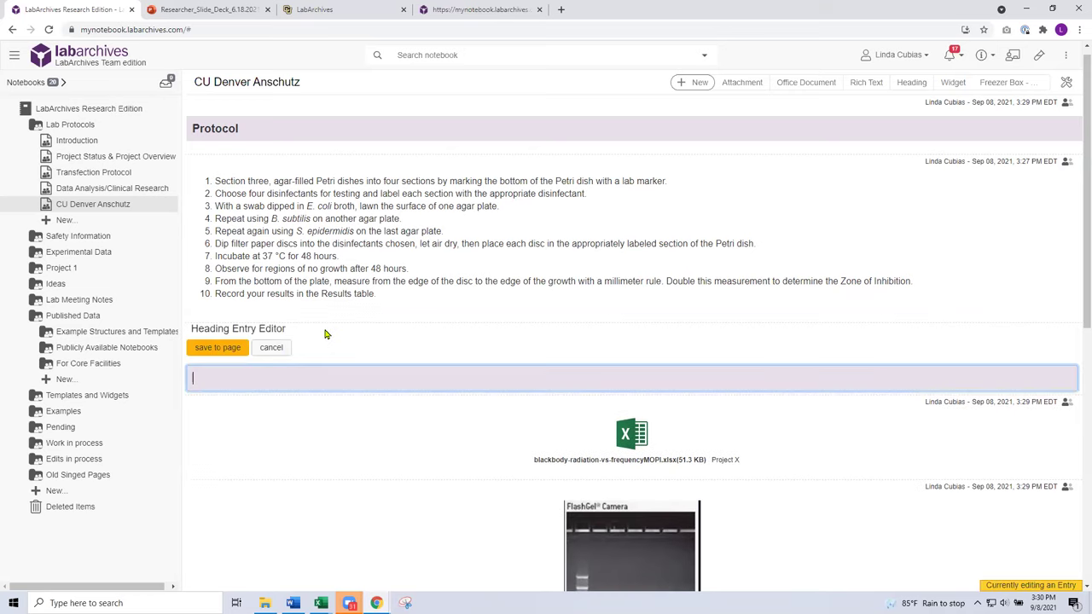
text(Raw Data Files)
click(210, 352)
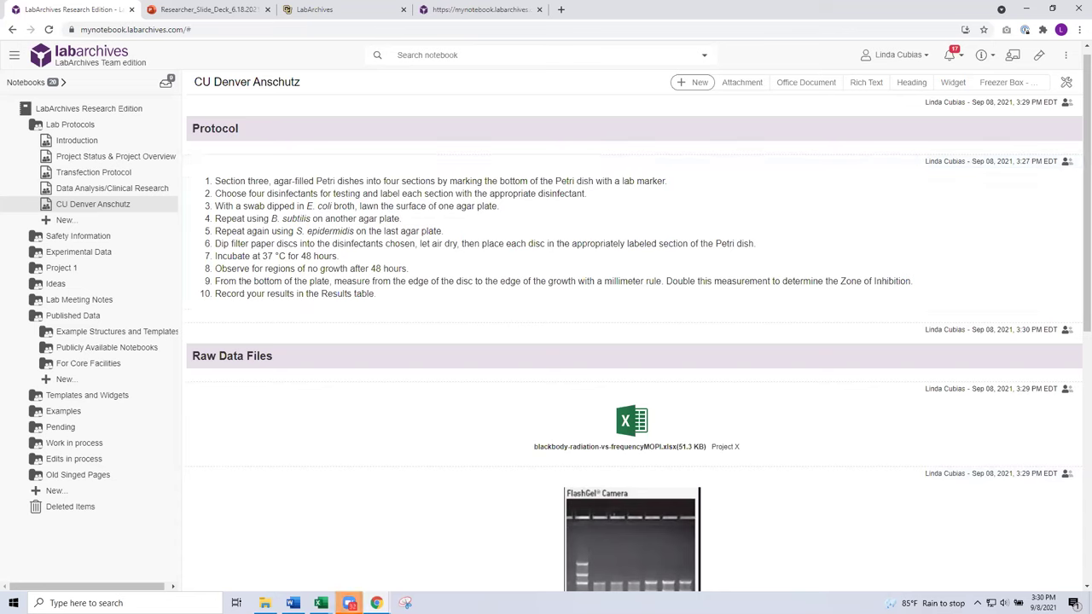
Step: Look up the Folder Monitor and Microsoft Office Plugin downloads, and view the Folder Monitor and MOPI page in Safety Information
click(1067, 62)
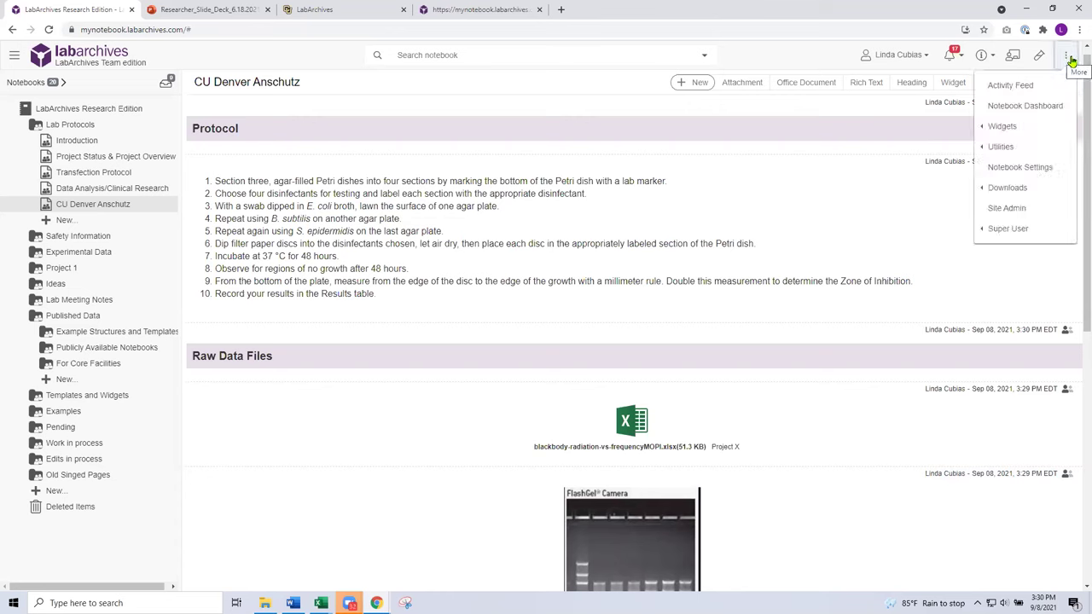
mouse_move(1056, 192)
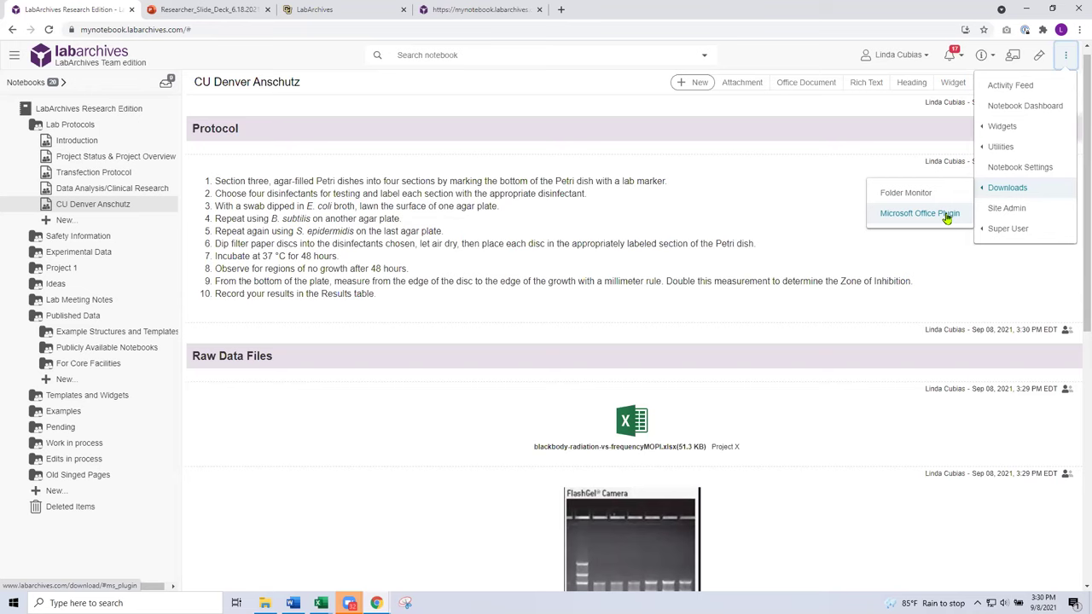
click(85, 238)
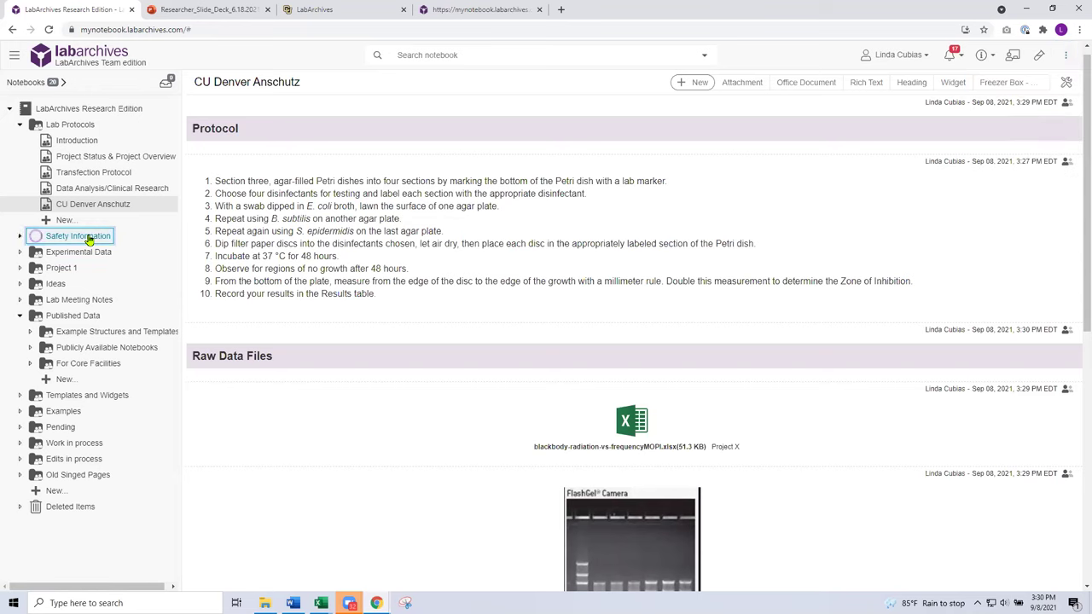
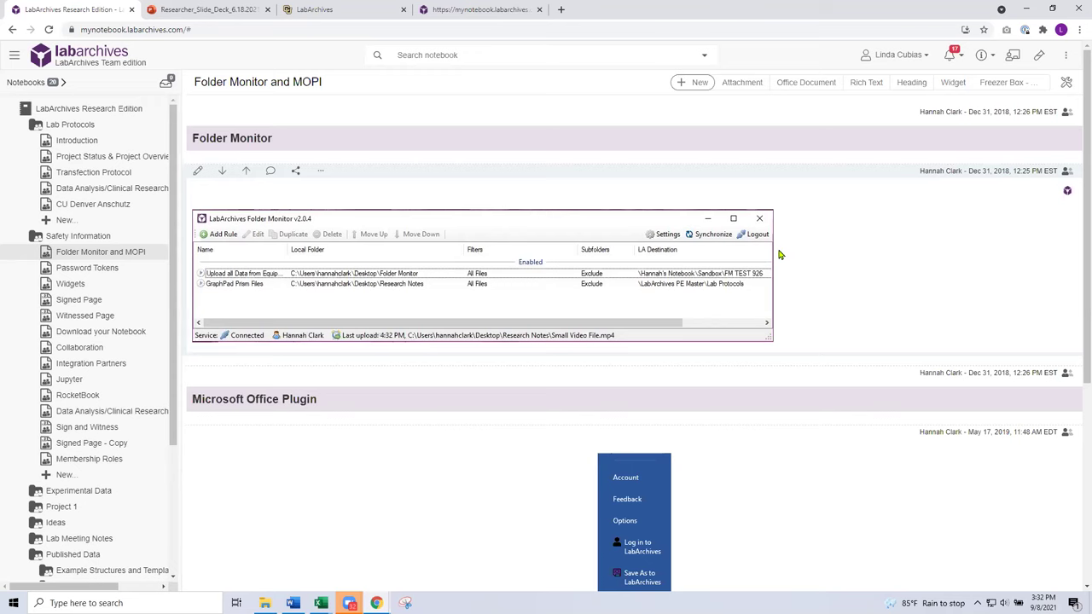
scroll(779, 255, down, 2)
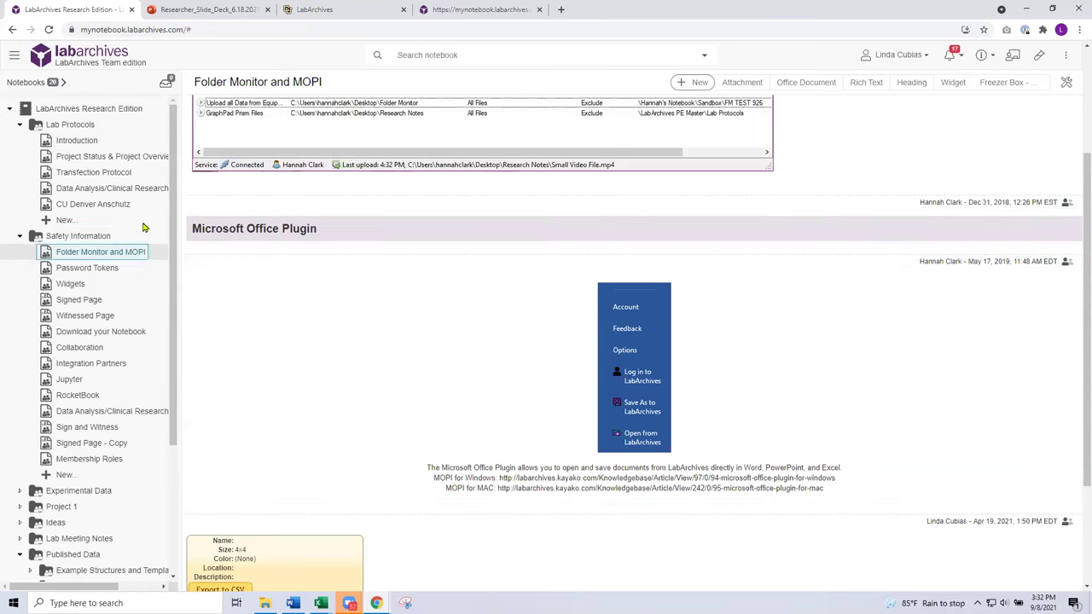
Step: Revisit the raw data files on the CU Denver Anschutz page and the Microsoft Office Plugin section of Folder Monitor and MOPI
click(108, 208)
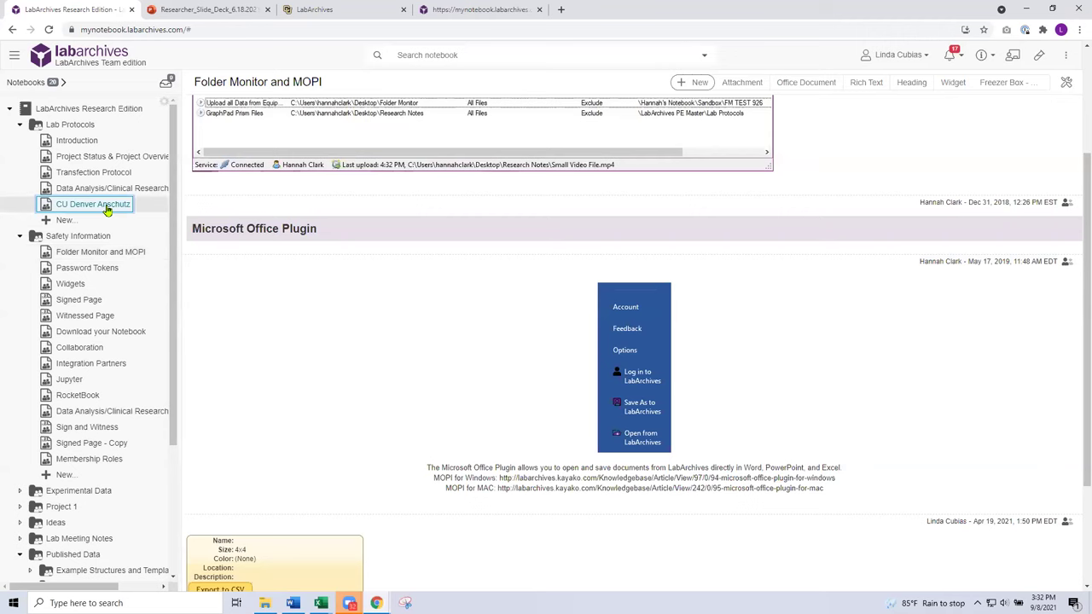
scroll(768, 335, down, 2)
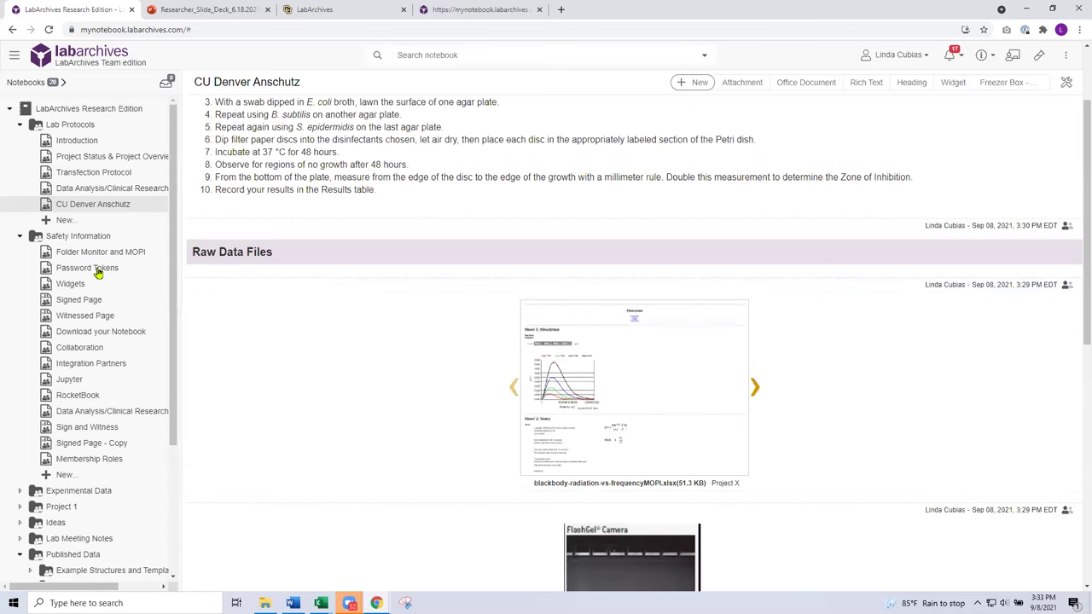
click(70, 253)
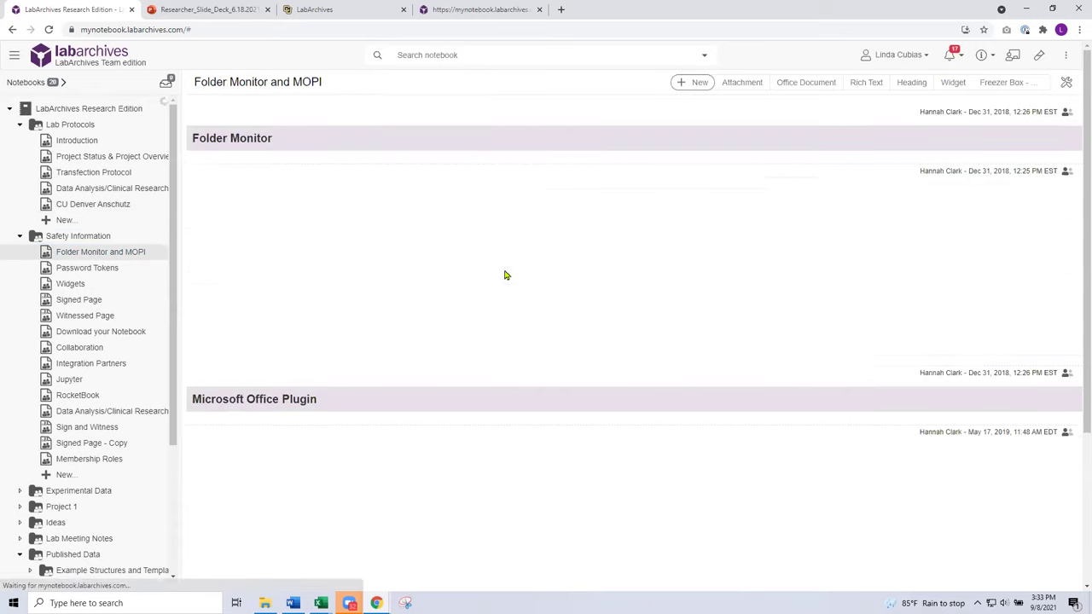
scroll(697, 369, down, 2)
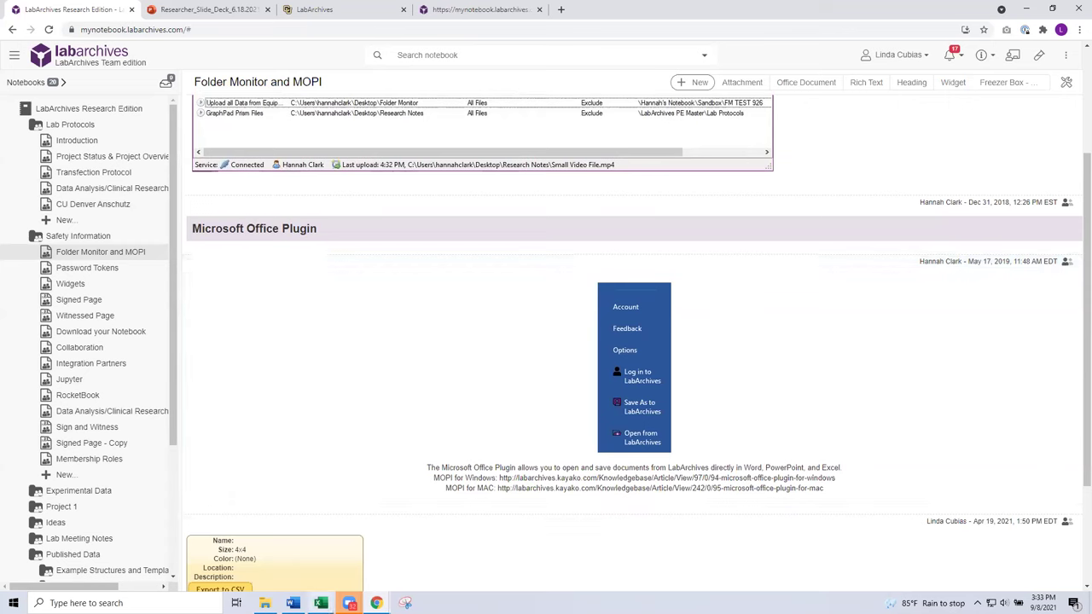
Step: Switch to Excel and close the account (26) and user (40) workbooks, discarding the changes to user (40)
mouse_move(321, 604)
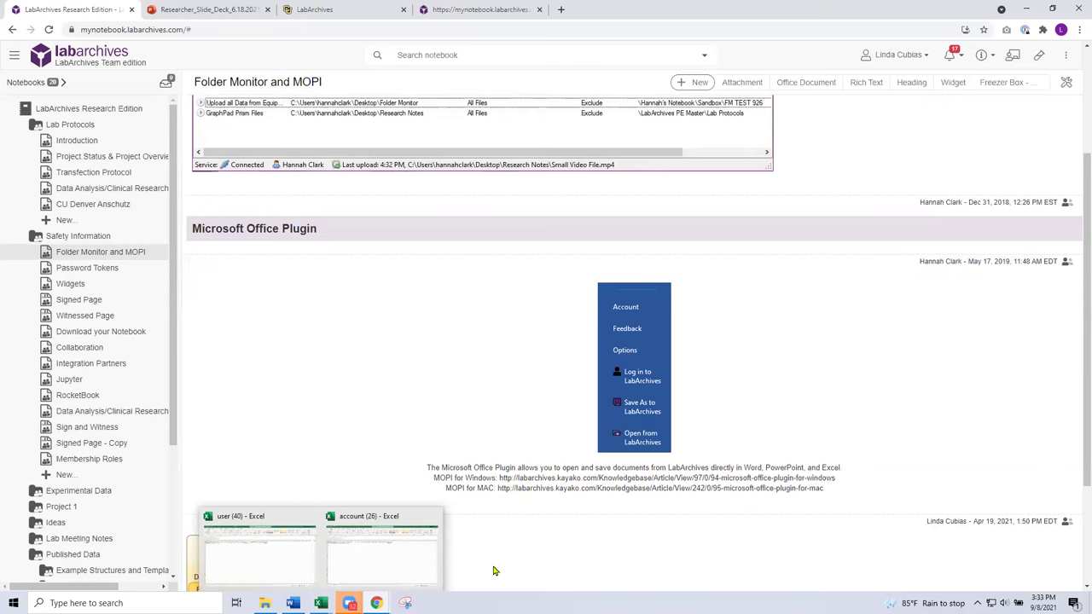
click(432, 520)
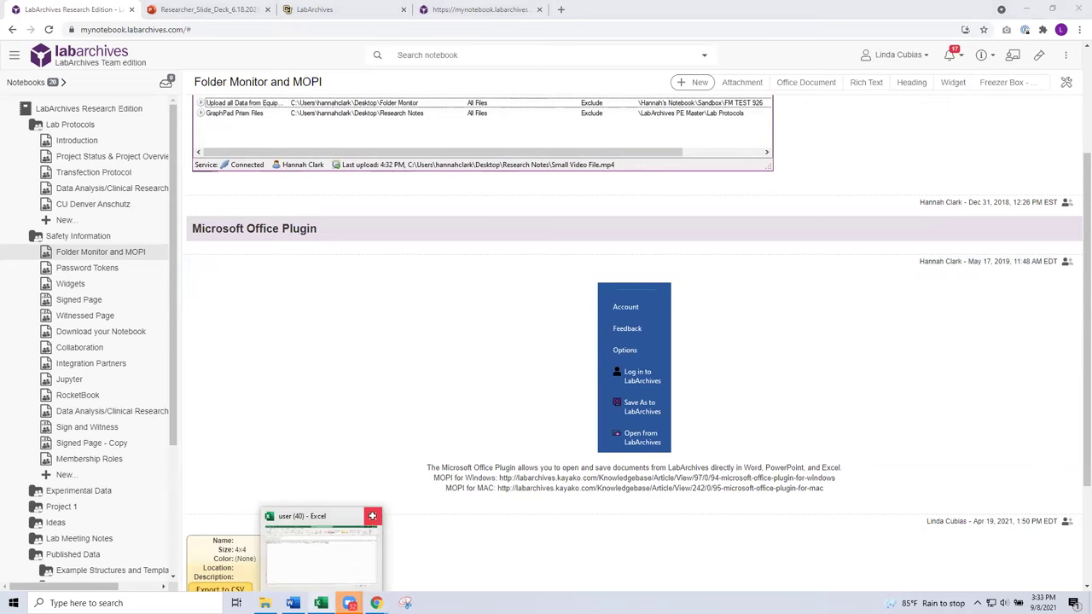
click(367, 542)
click(1077, 10)
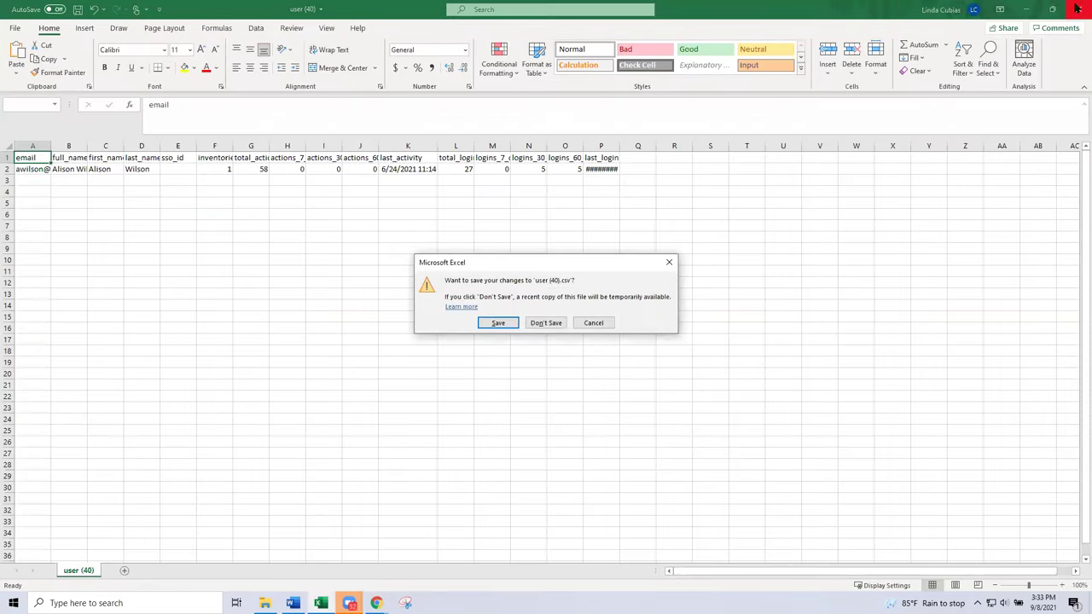
click(545, 322)
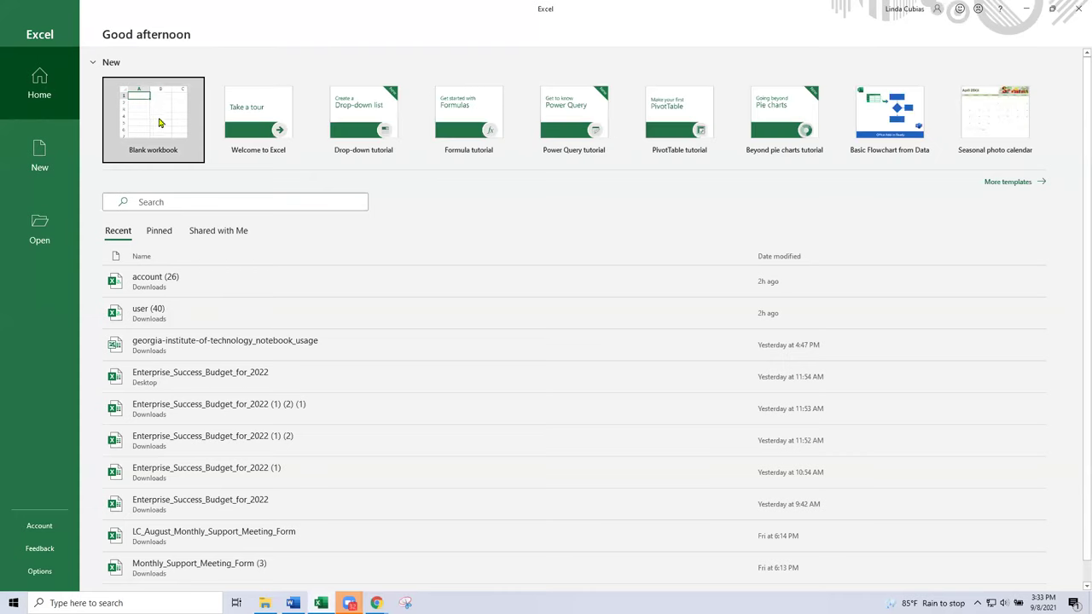
Step: Create a blank workbook and enter "data data" in cell A1 and "data" in cell B1
click(158, 120)
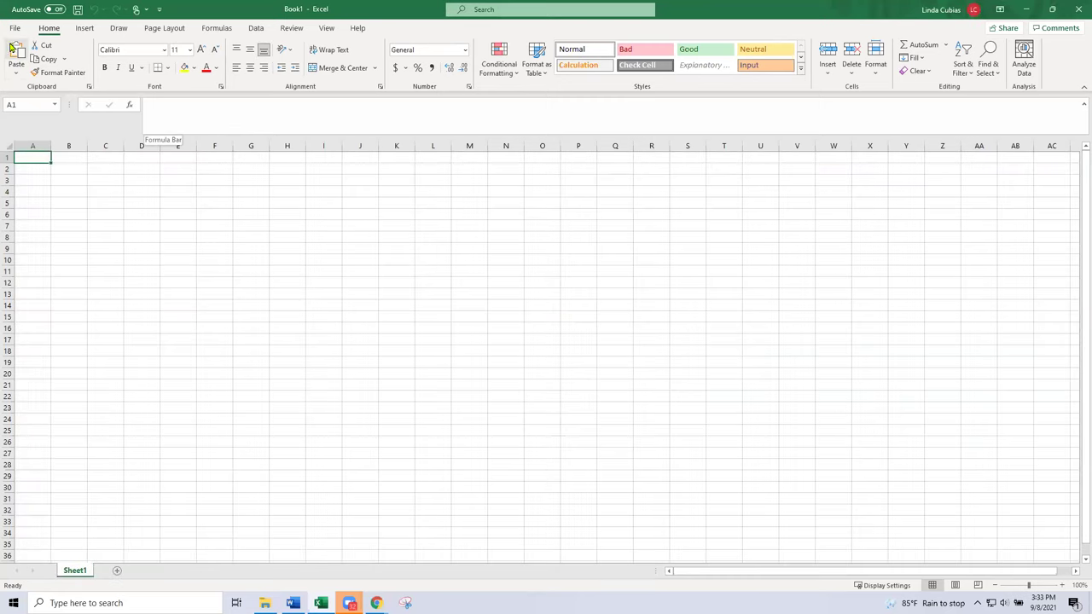
click(13, 29)
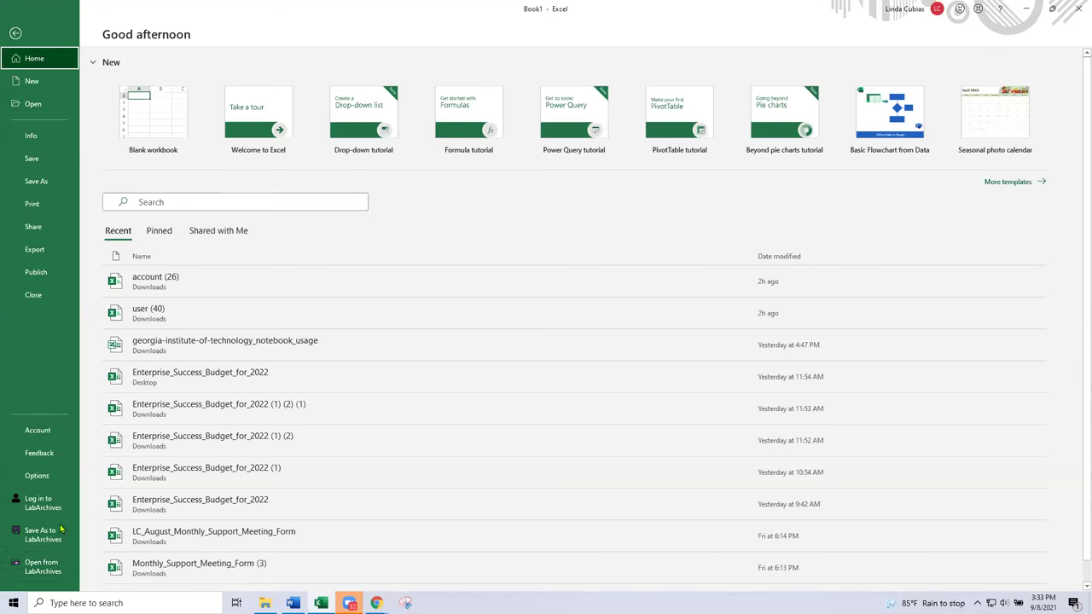
click(143, 112)
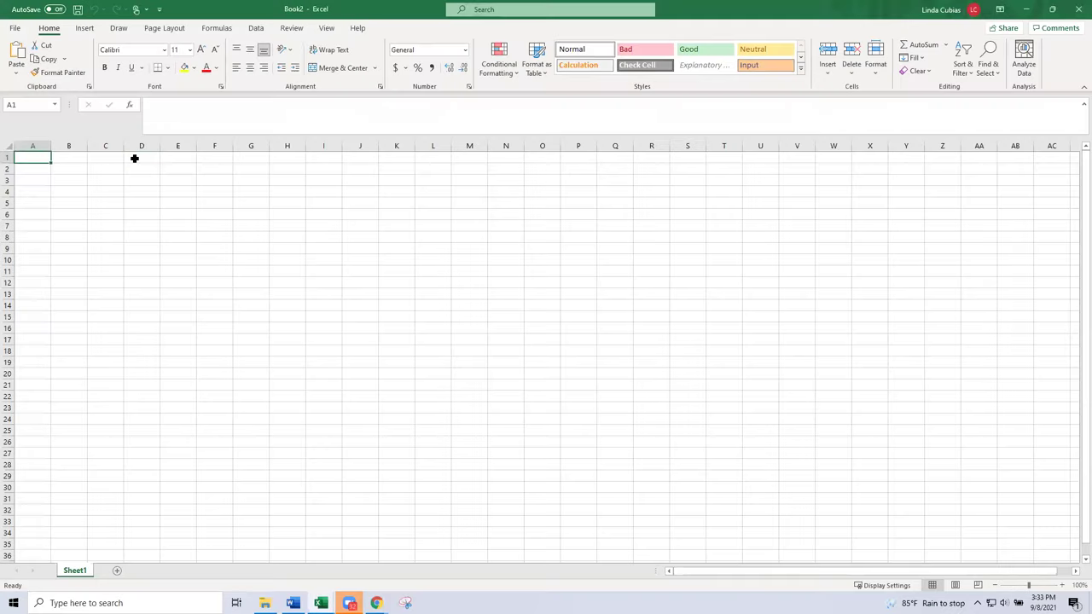
text(data d)
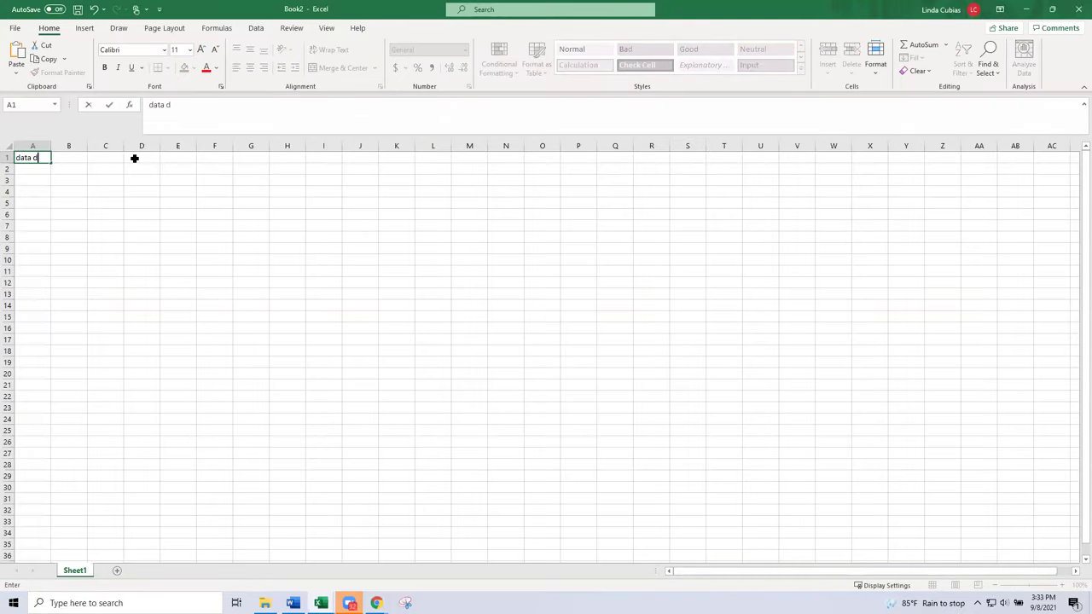
text(ata)
key(Tab)
text(dat)
key(BackSpace)
key(BackSpace)
text(ata)
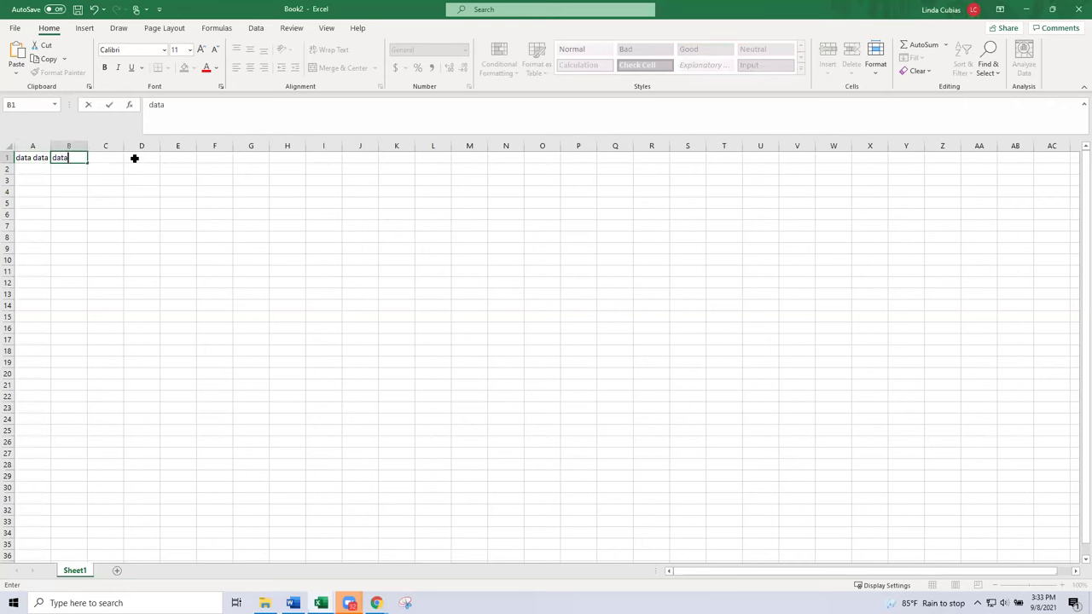
Step: Save the workbook as CUDA in the 2021 Ent Success folder on the Desktop
click(13, 30)
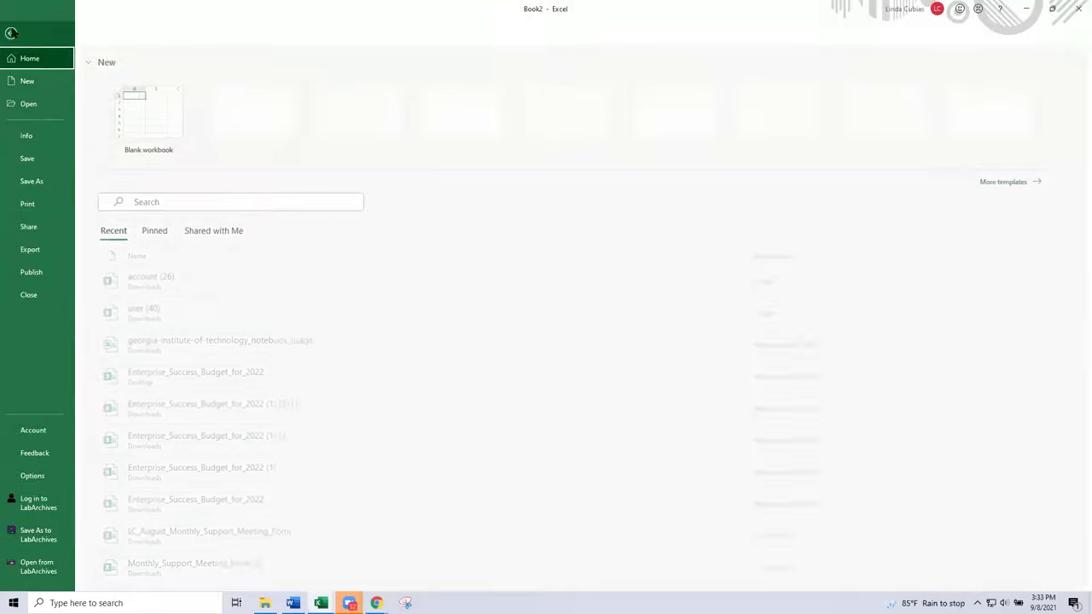
click(34, 182)
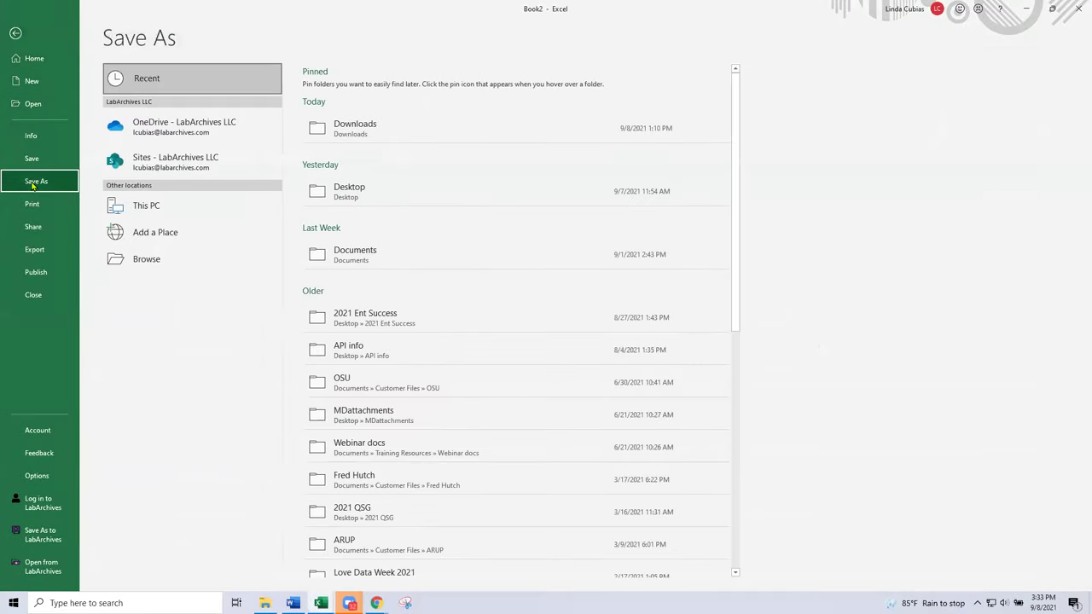
click(329, 195)
click(331, 197)
click(373, 86)
text(CUDA)
click(719, 100)
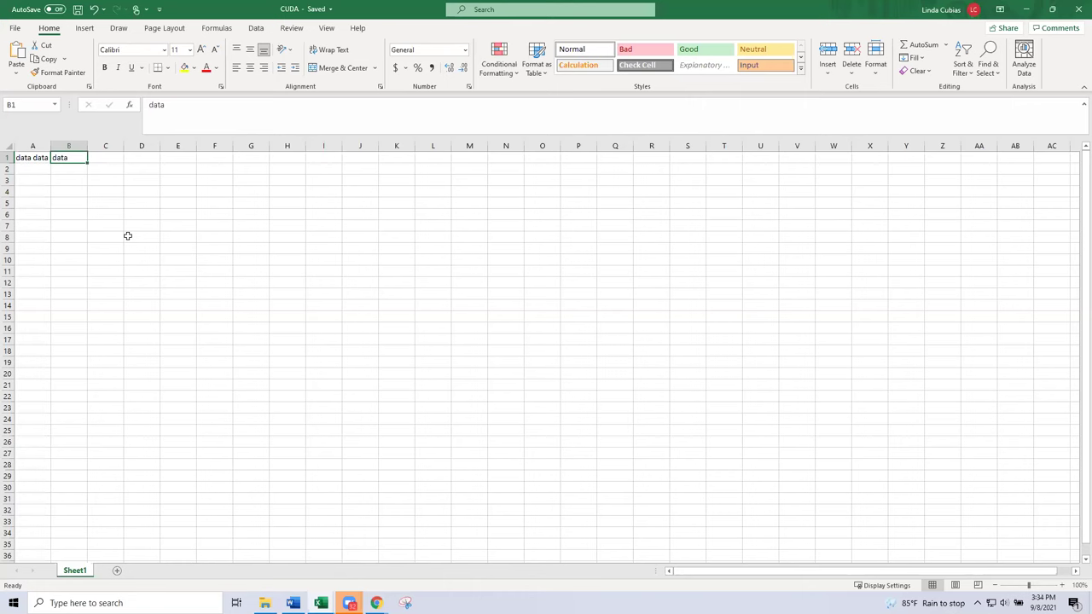
Step: Save the CUDA workbook to LabArchives on the CU Denver Anschutz page under Lab Protocols, using the remembered login
click(16, 29)
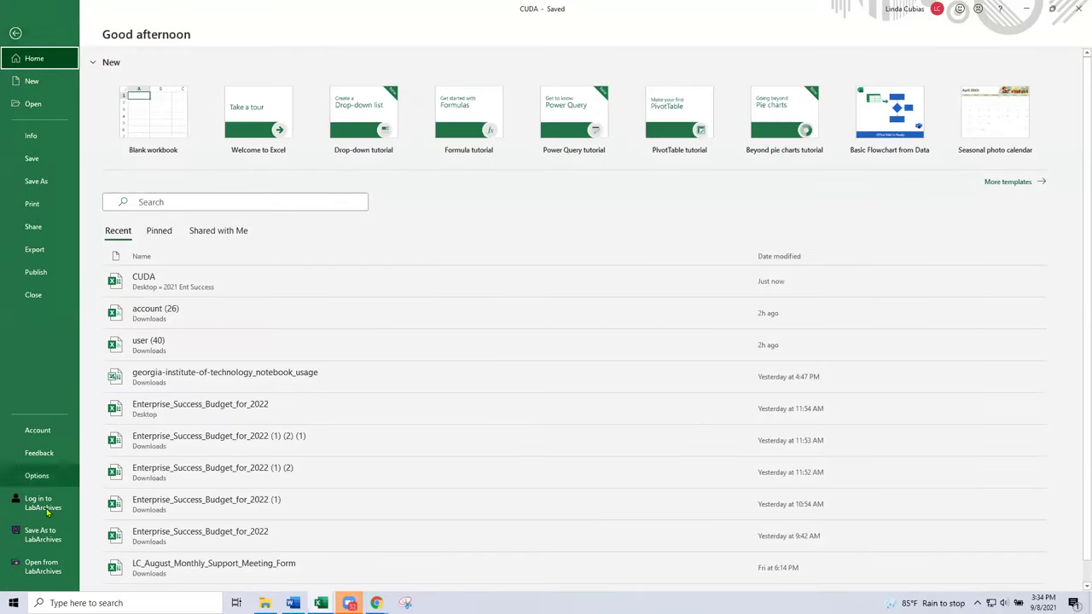
key(Escape)
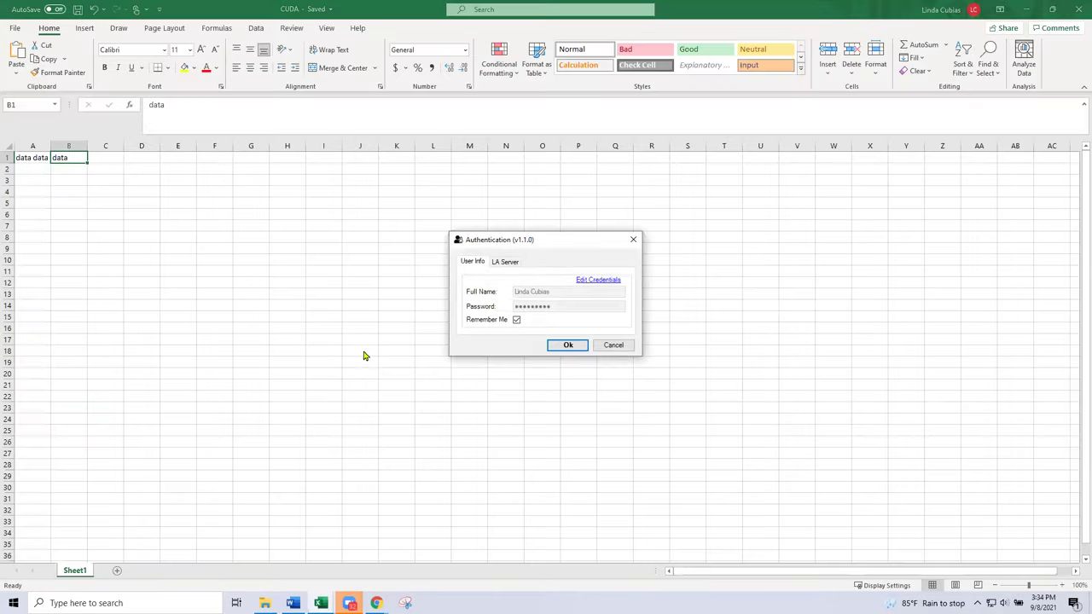
click(573, 346)
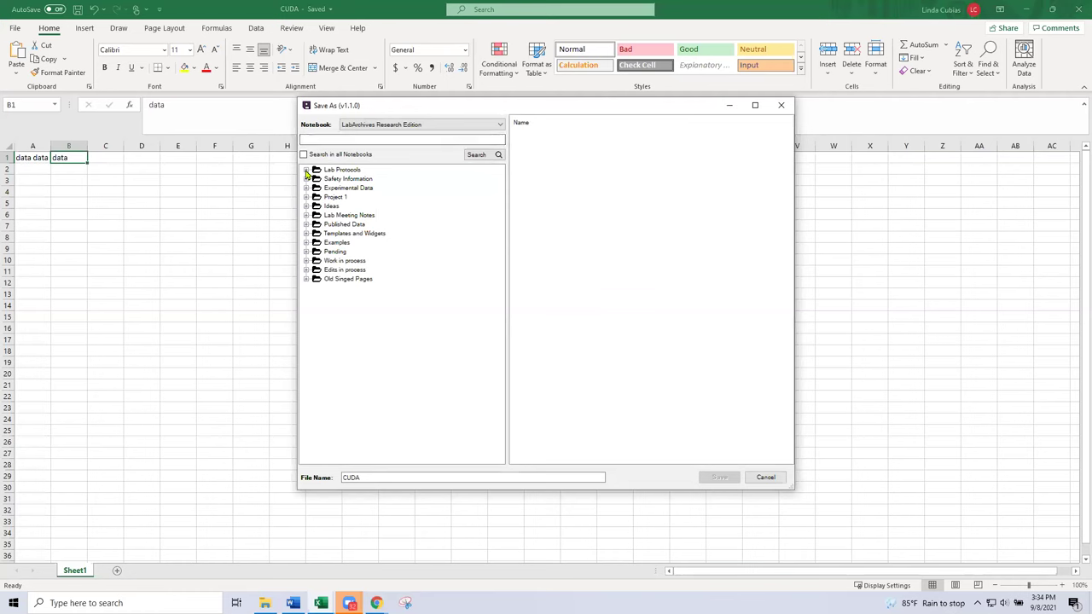
click(307, 171)
click(380, 216)
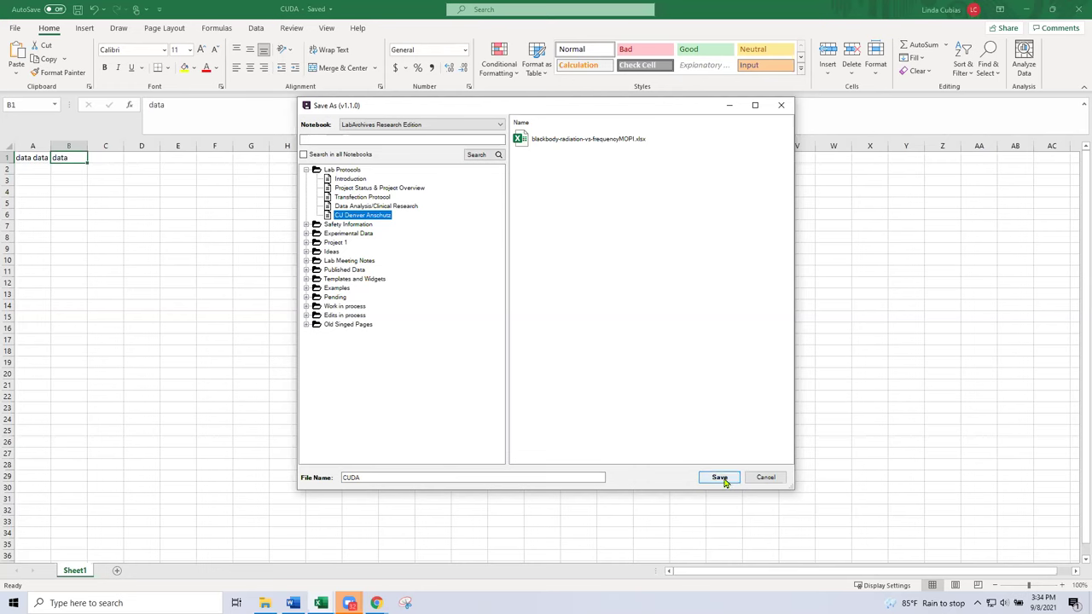
click(723, 481)
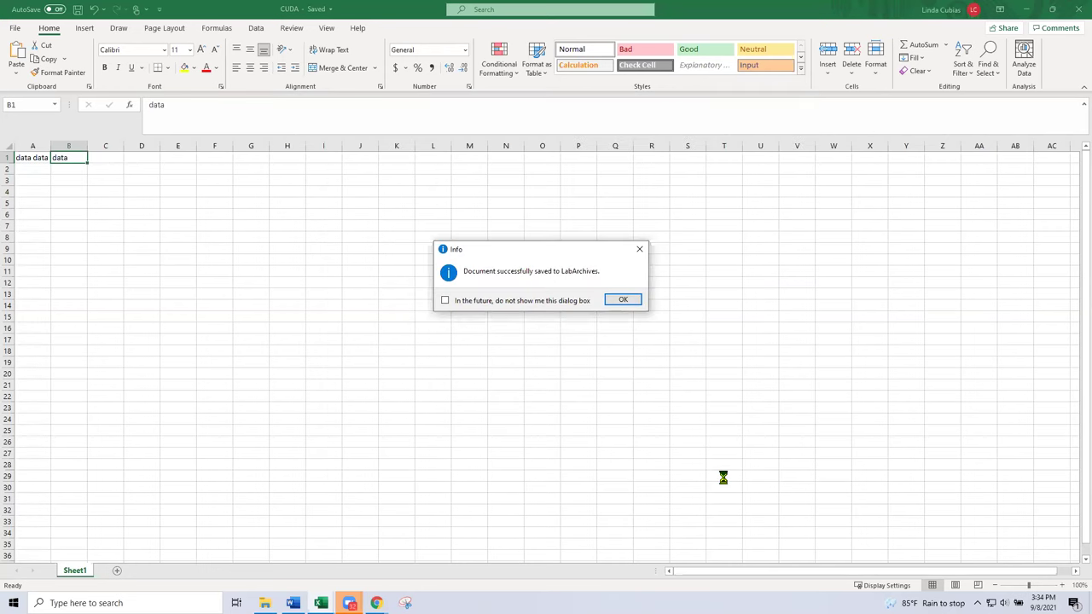
click(625, 300)
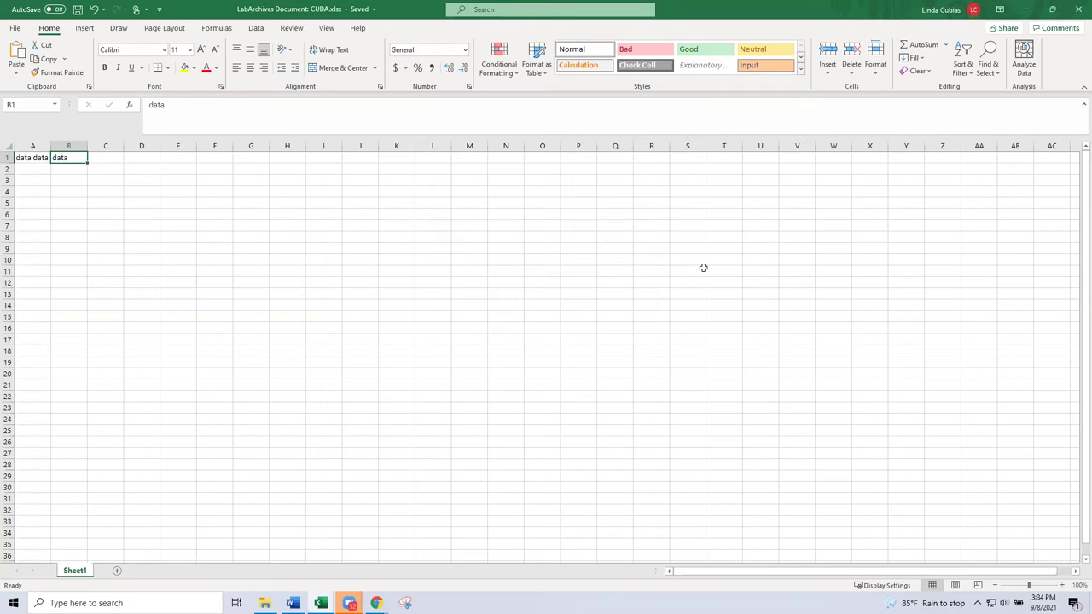
Step: Return to LabArchives and check the end of the CU Denver Anschutz page for the CUDA.xlsx attachment
click(1027, 9)
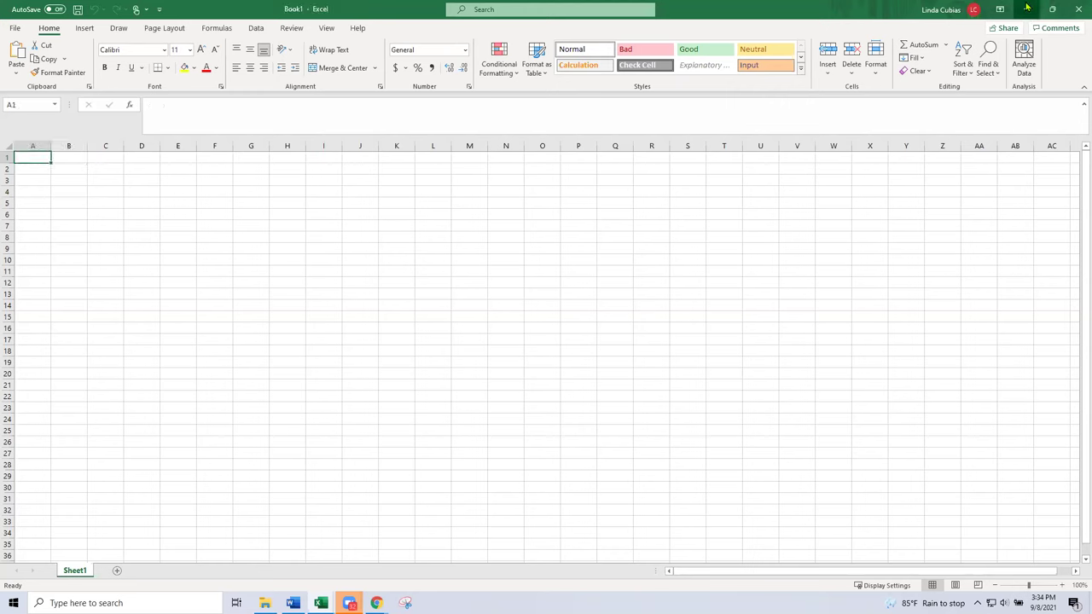
click(1028, 9)
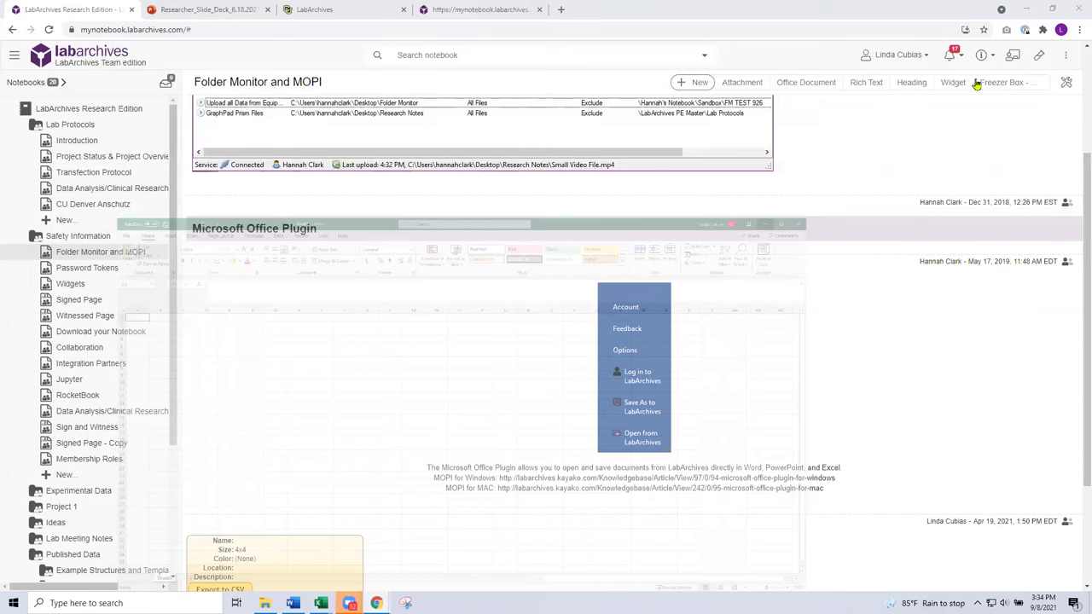
click(108, 209)
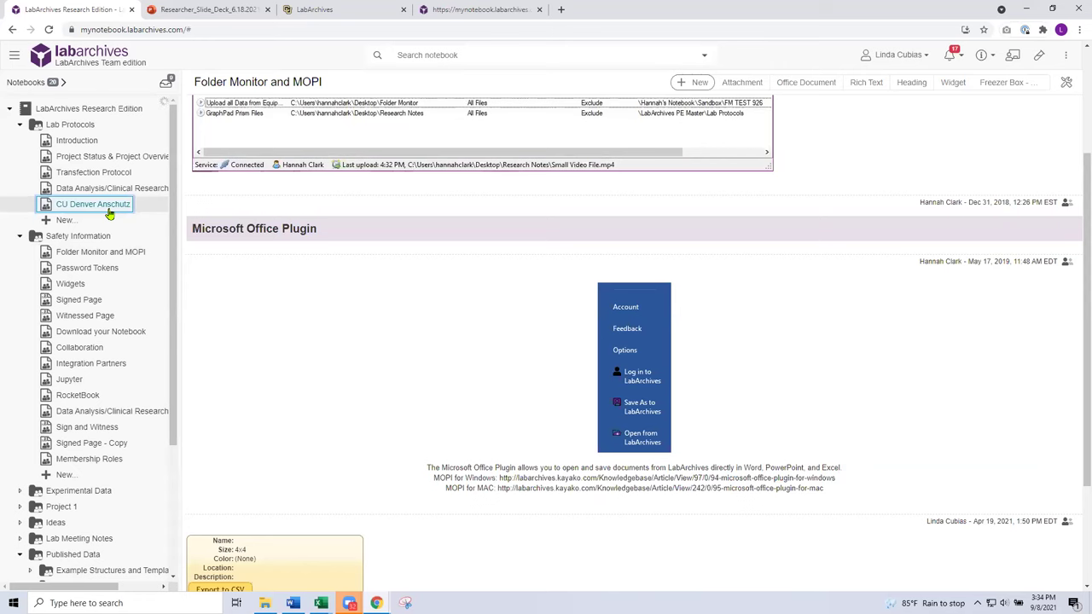
scroll(880, 287, down, 10)
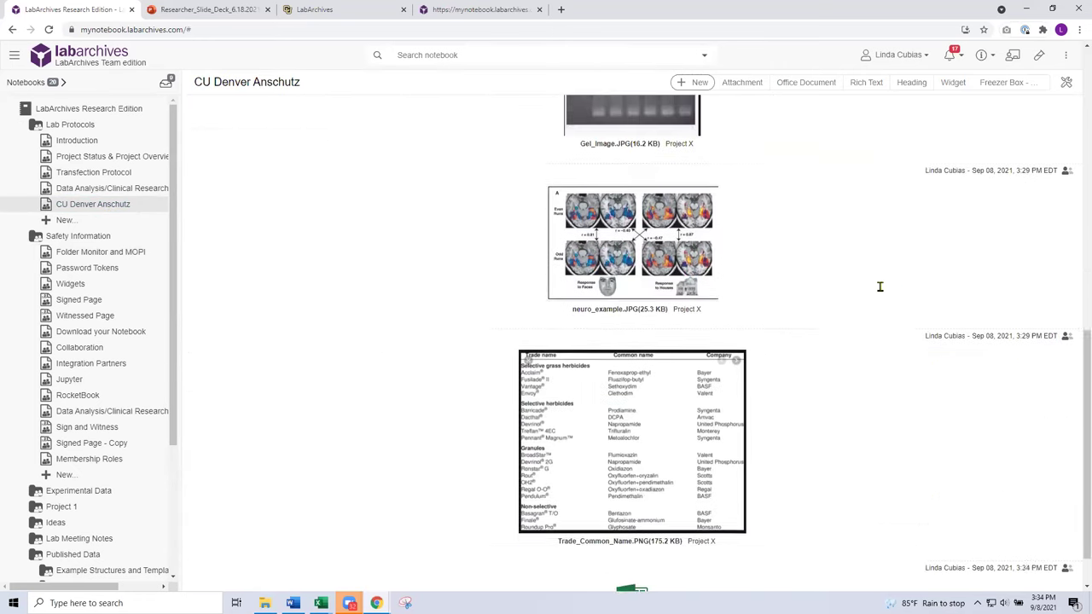
scroll(880, 287, down, 1)
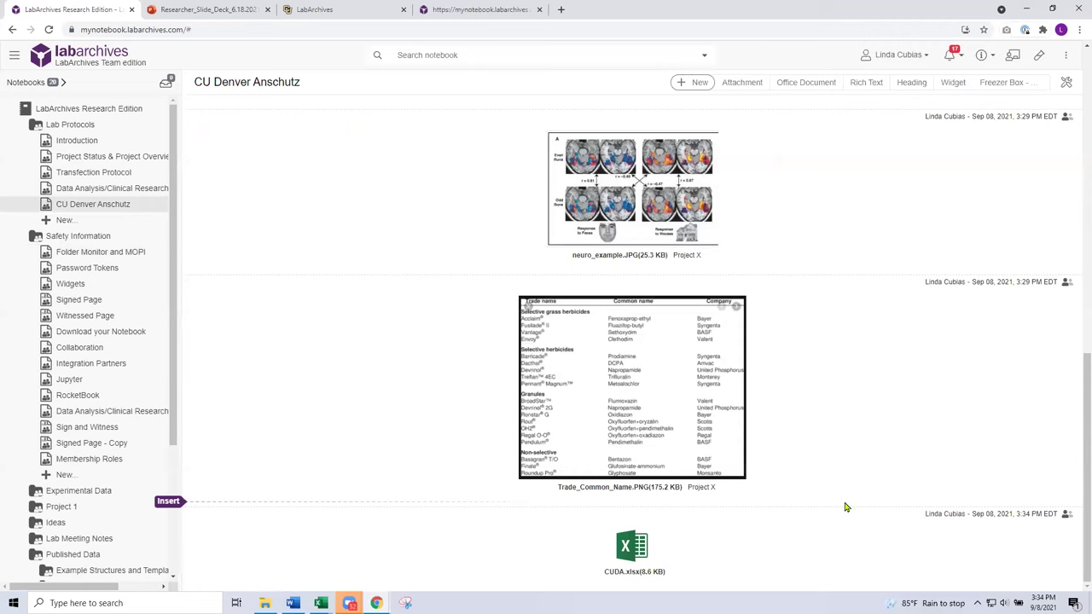
Step: Open the blackbody-radiation-vs-frequencyMOPI.xlsx attachment under Raw Data Files for editing in Excel online
scroll(845, 508, up, 8)
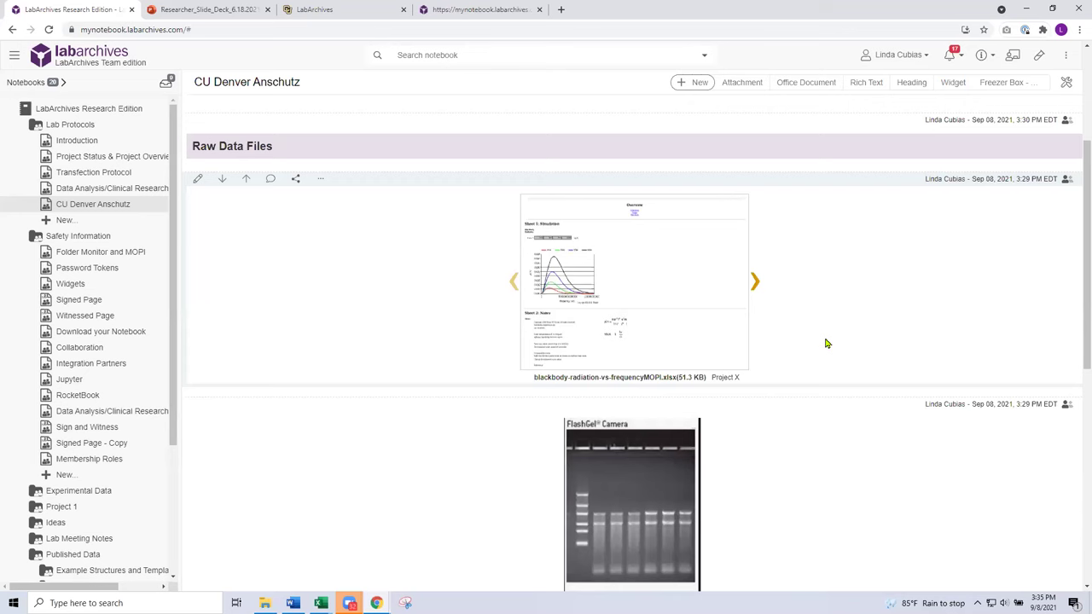
mouse_move(646, 264)
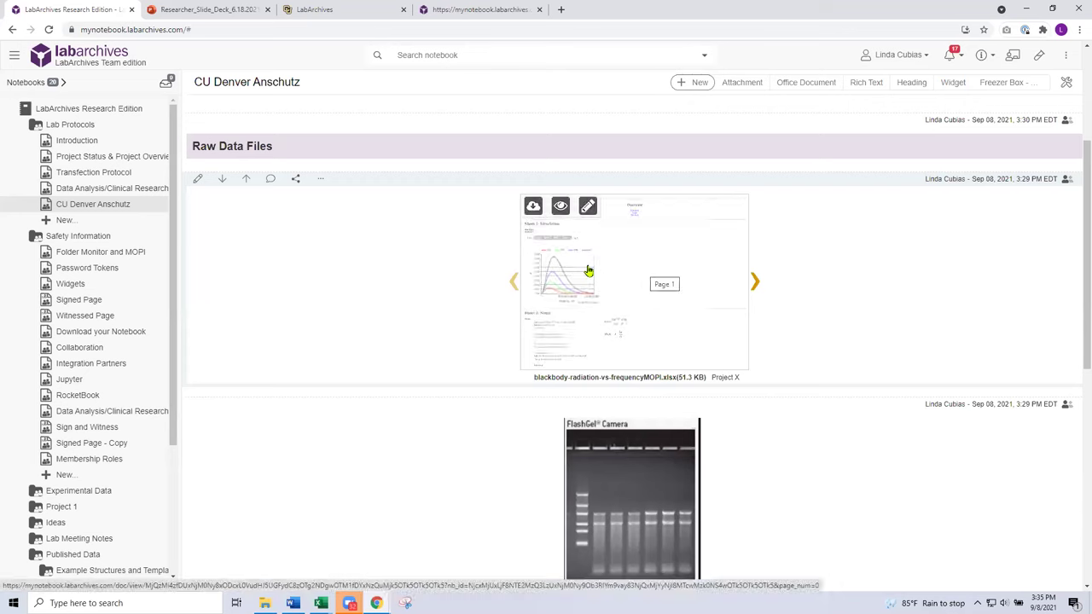
click(589, 208)
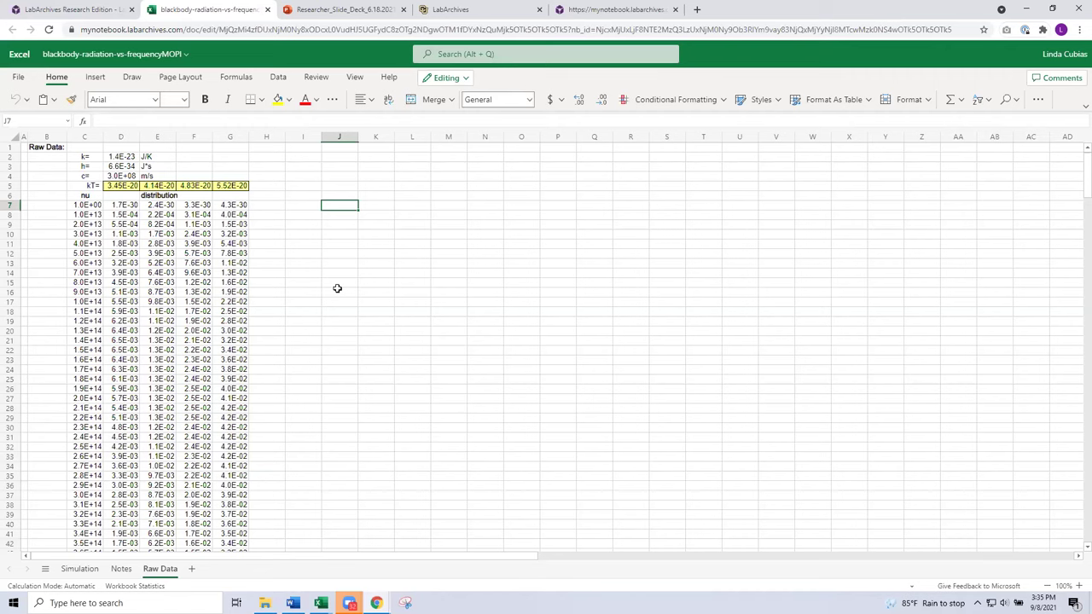
Step: Highlight rows 10 to 15 of the Raw Data sheet in yellow and close the blackbody-radiation-vs-frequencyMOPI workbook
drag(12, 239, 23, 283)
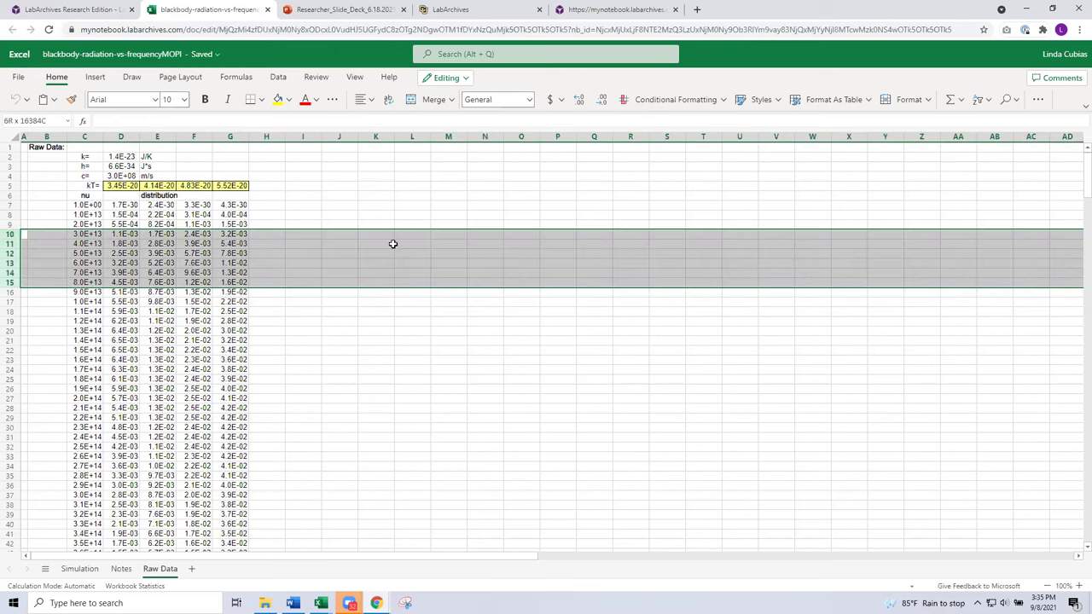
click(277, 100)
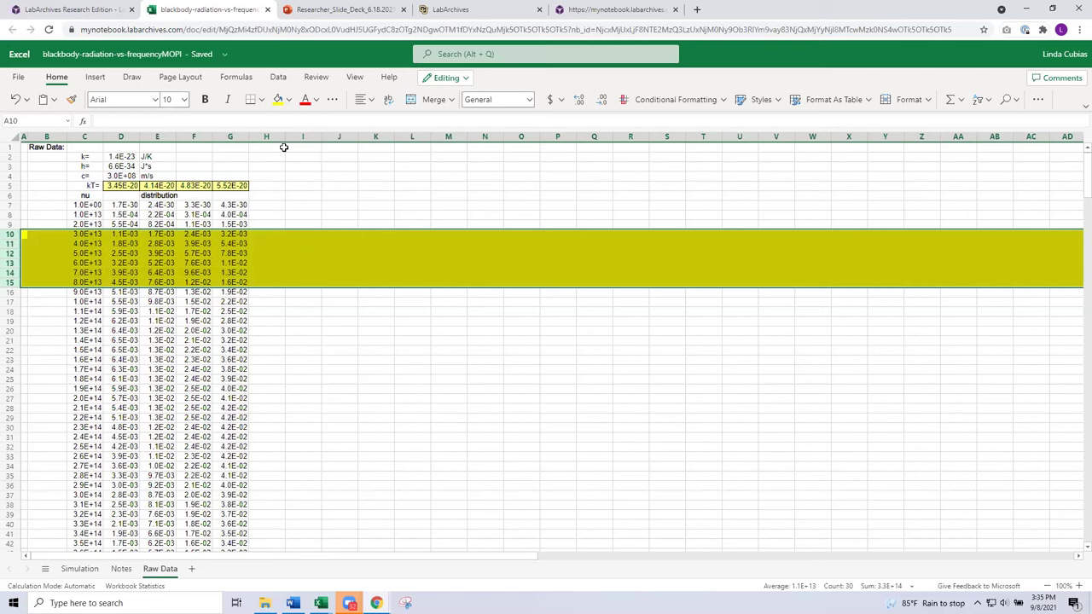
click(268, 11)
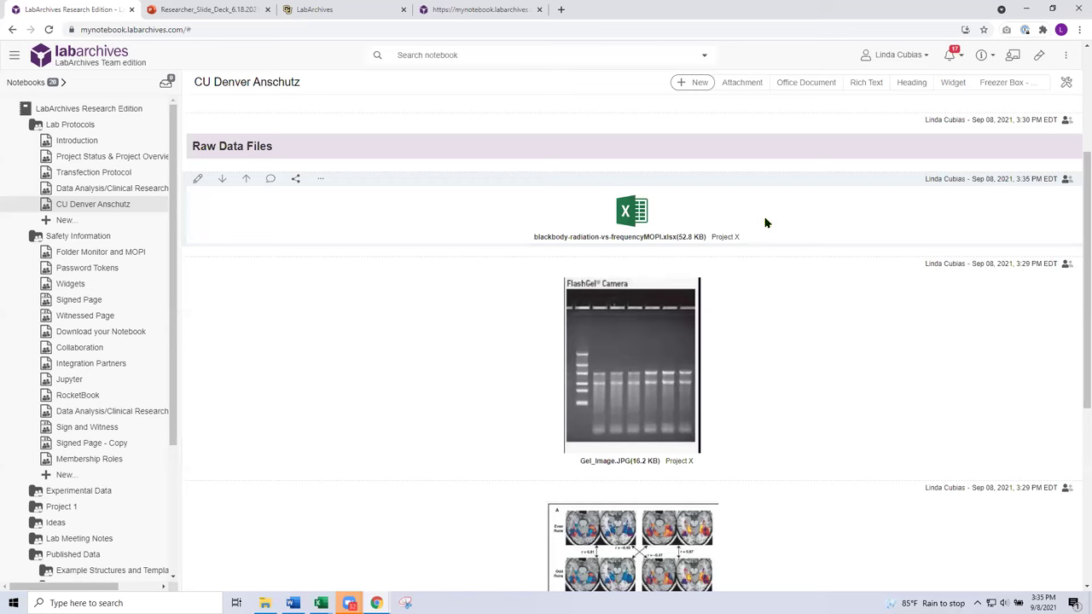
Step: Switch to the LabArchives Document: CUDA.xlsx workbook in desktop Excel
mouse_move(629, 213)
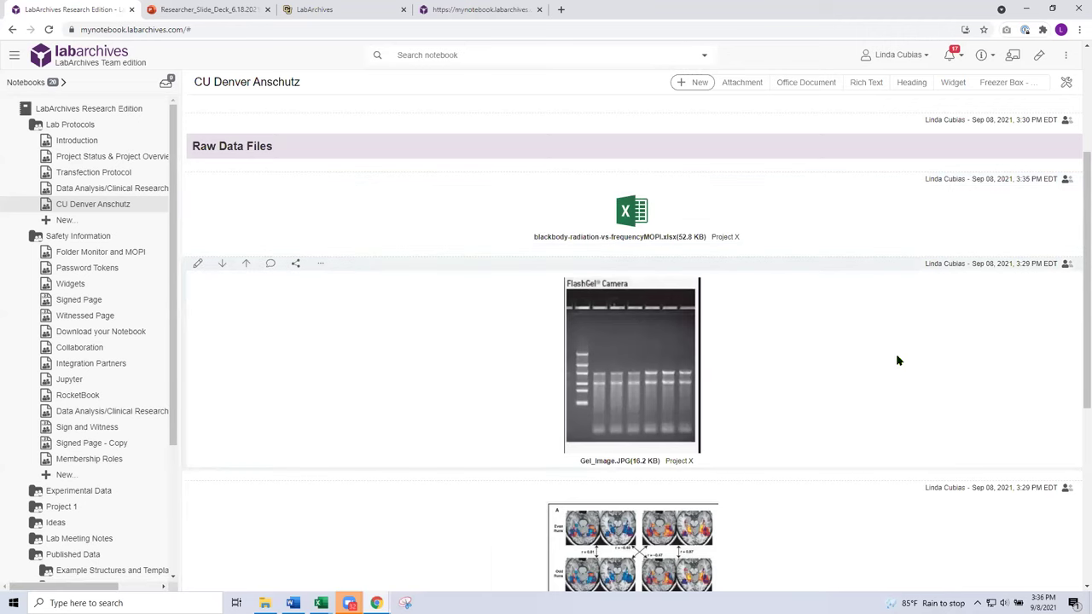
scroll(897, 360, down, 3)
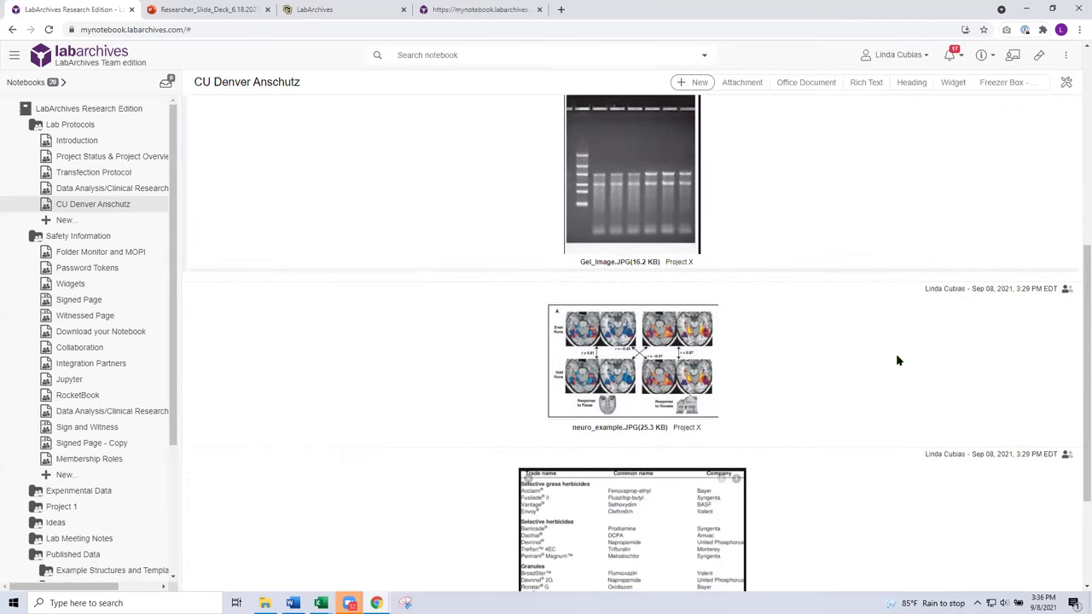
scroll(896, 360, down, 1)
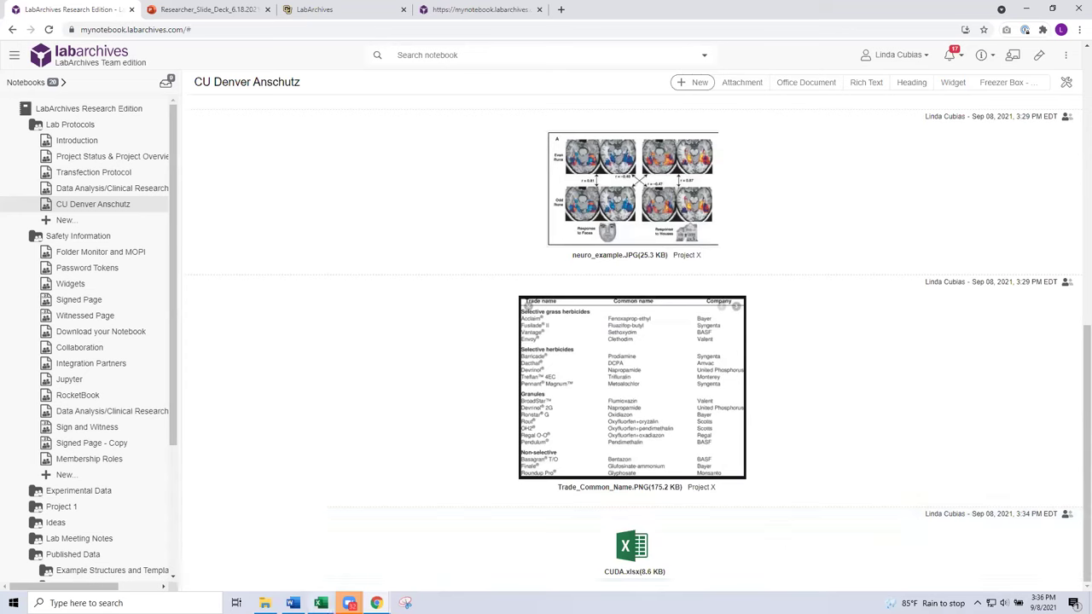
mouse_move(320, 603)
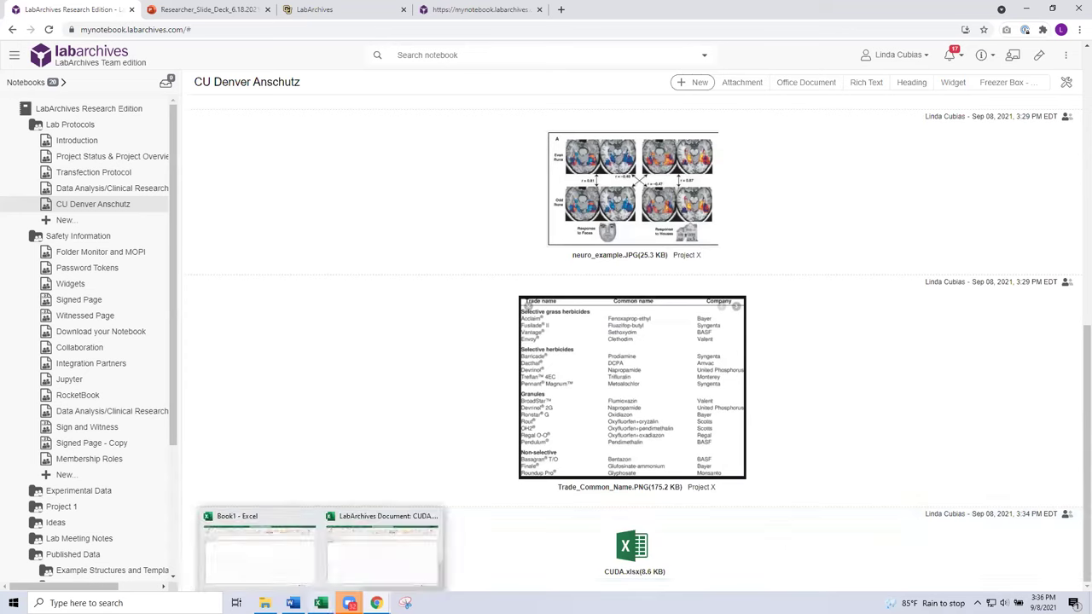
click(297, 573)
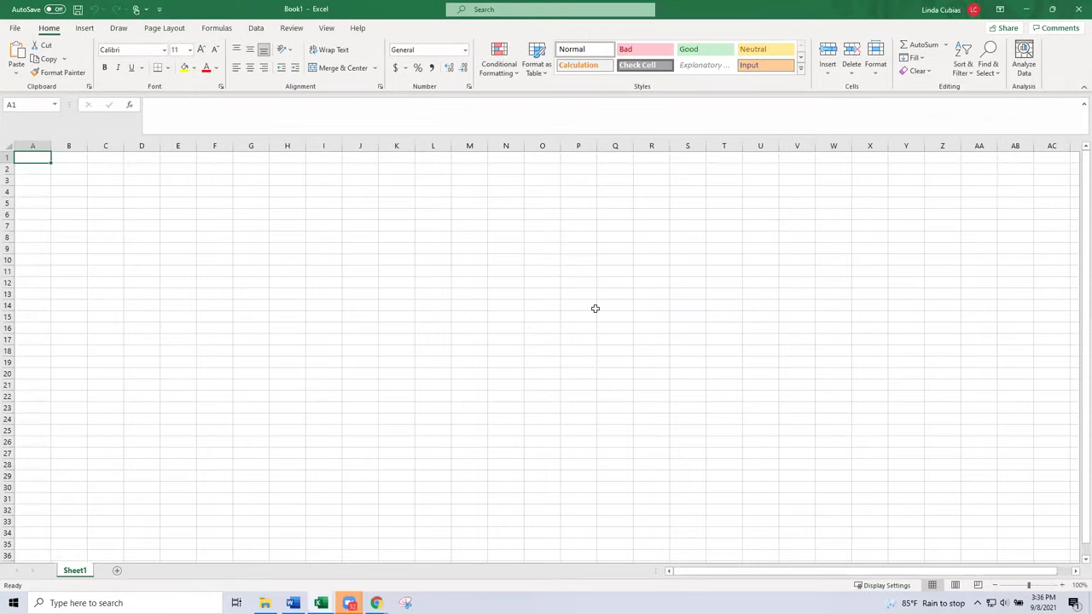
click(1028, 8)
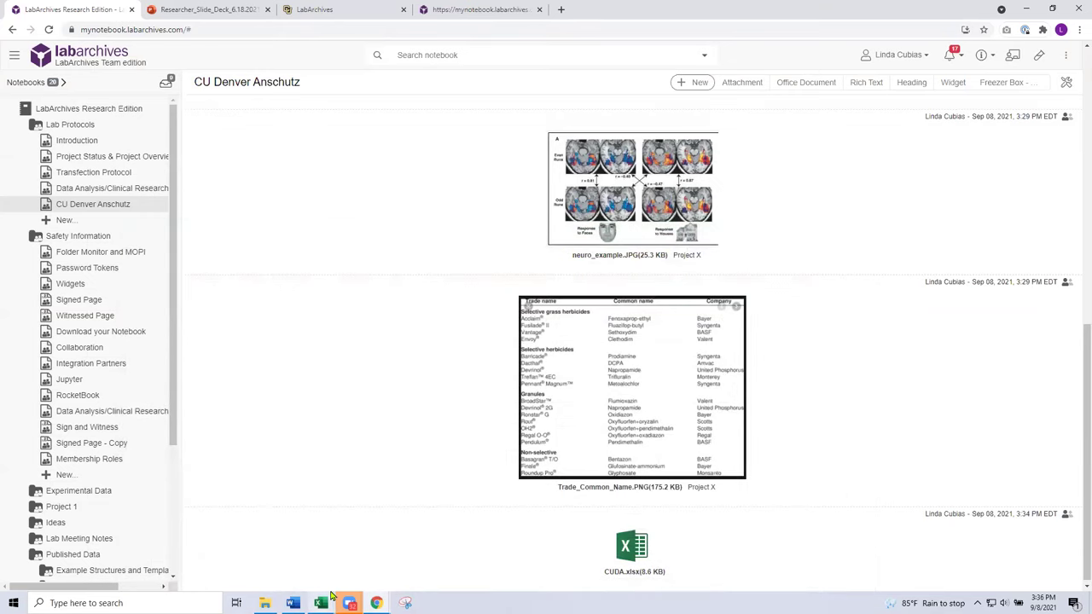
mouse_move(332, 597)
click(381, 568)
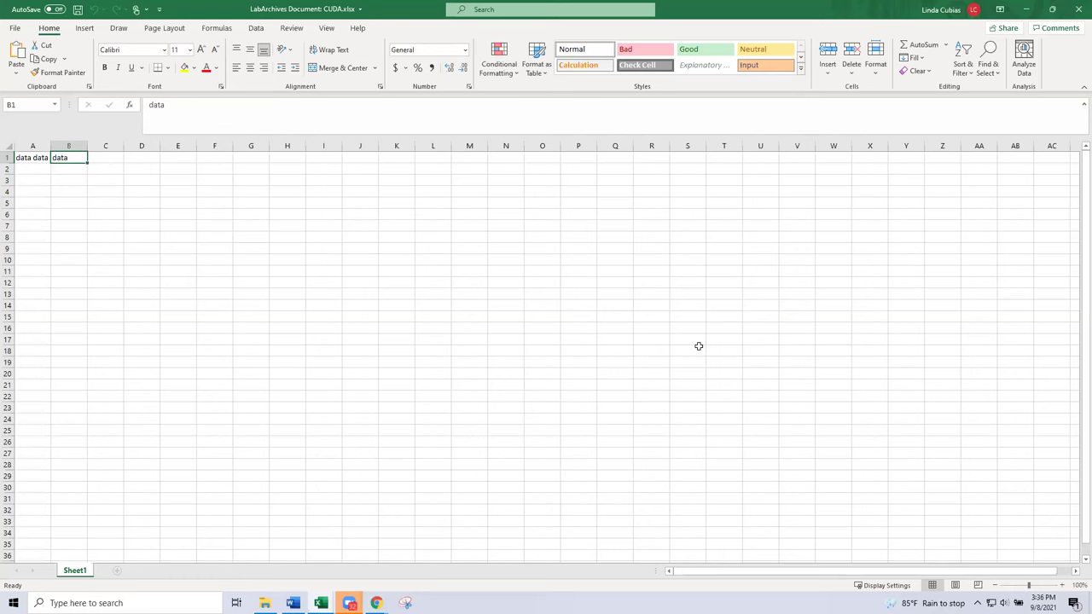
Step: Enter "data" in cells B2, C2 and D2 of the CUDA workbook
click(70, 170)
text(data)
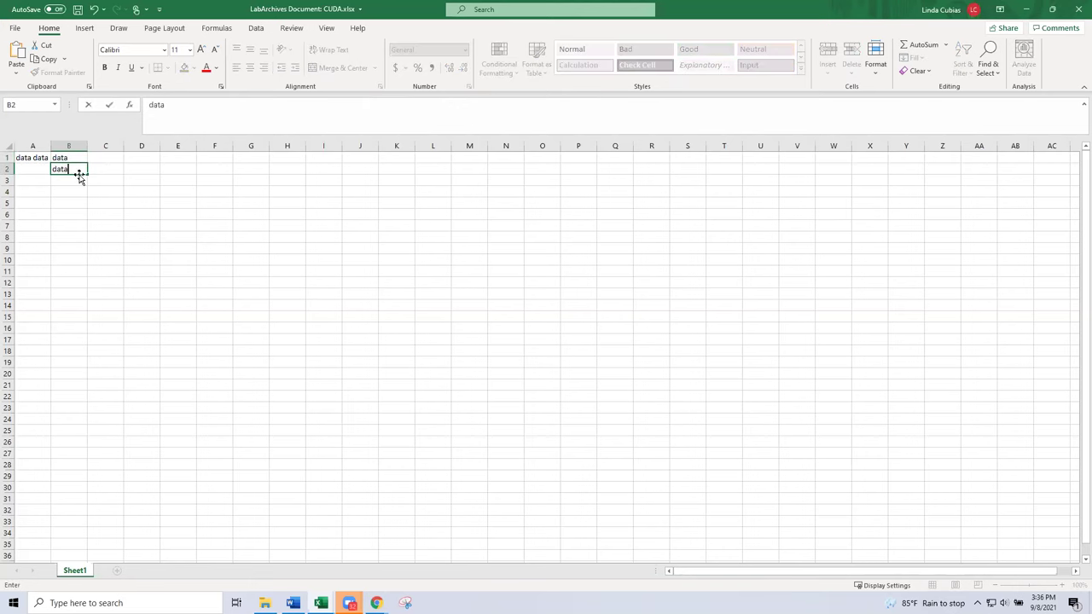
key(Tab)
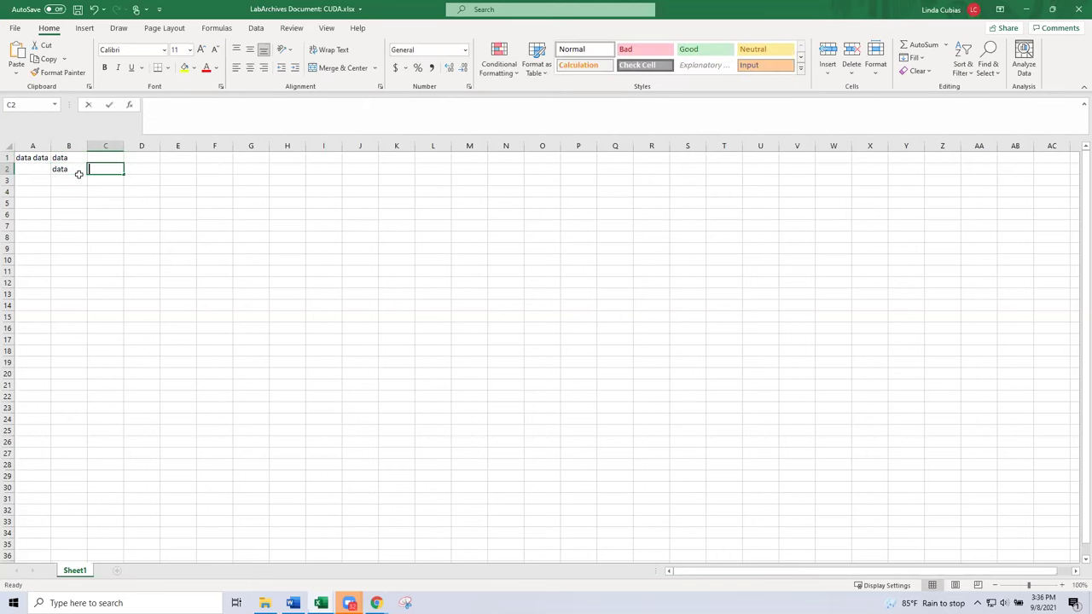
text(data)
key(Tab)
text(data)
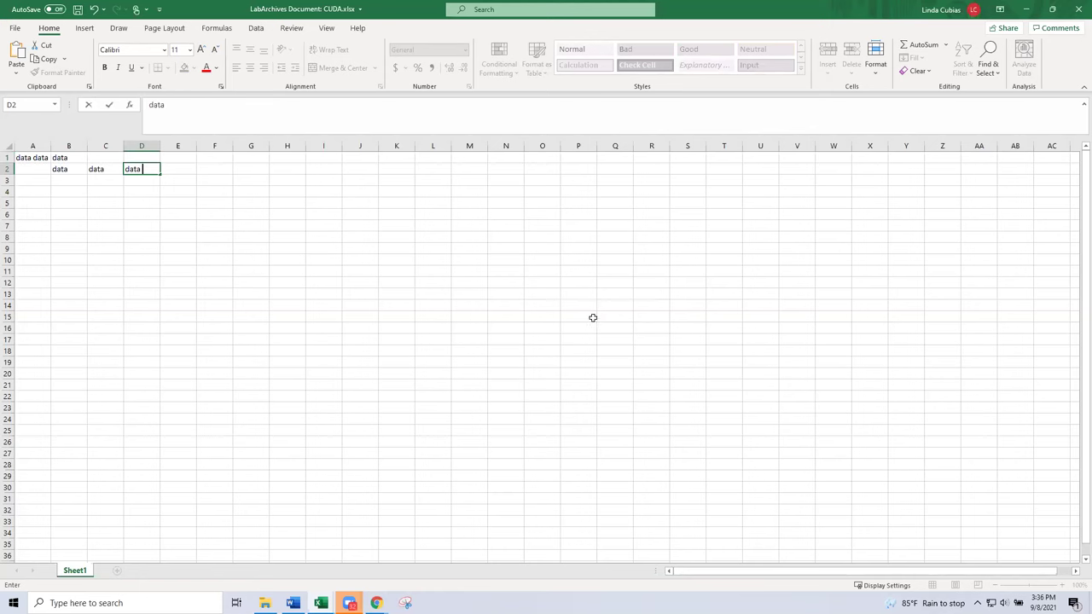
Step: Save the edited CUDA workbook back to LabArchives and return to the CU Denver Anschutz page
click(16, 29)
click(32, 158)
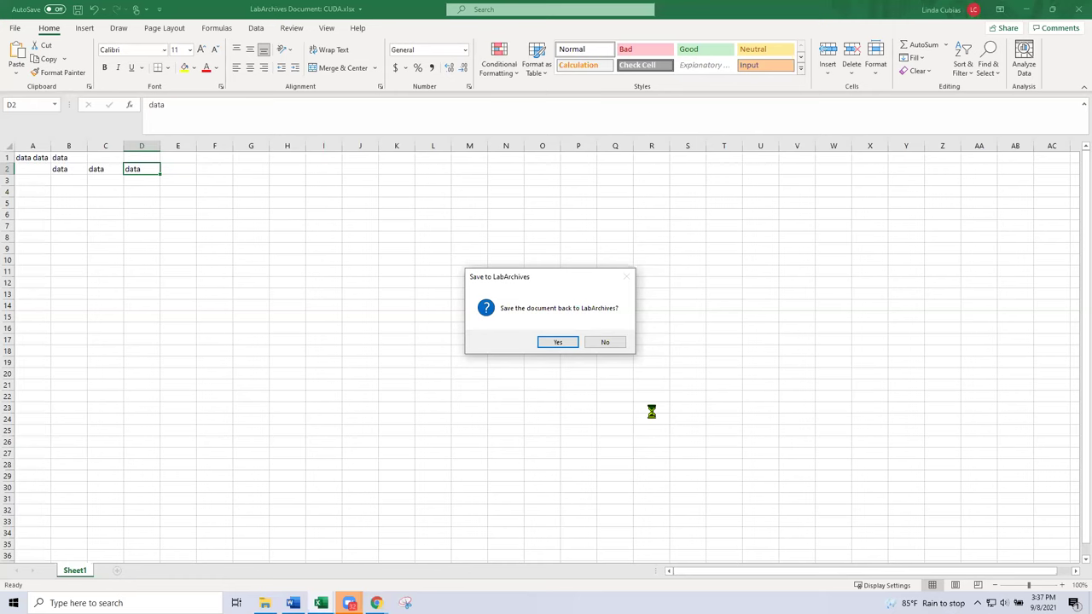
click(558, 342)
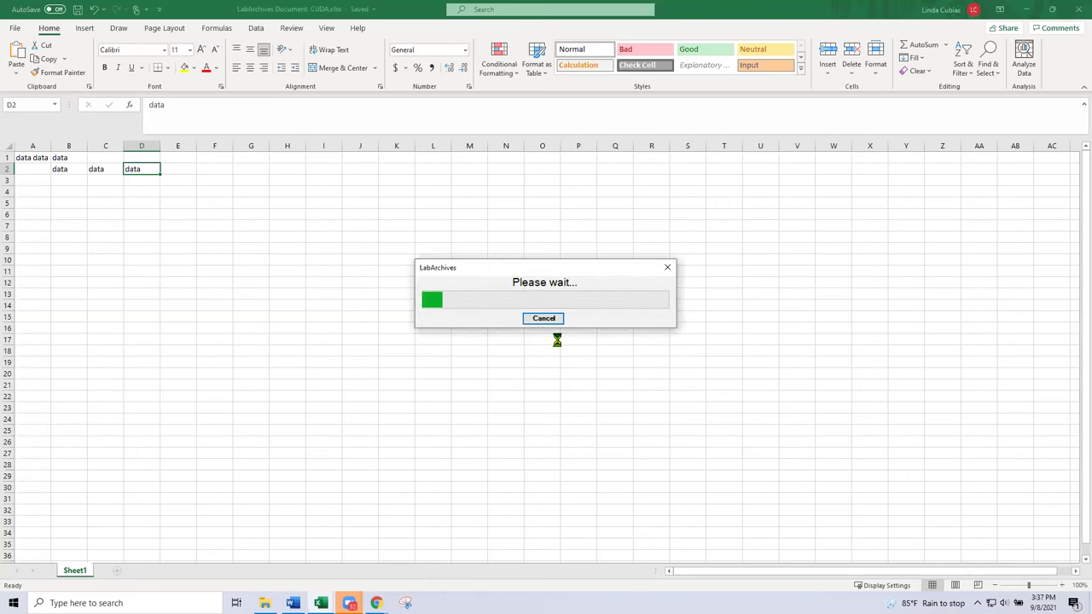
click(624, 301)
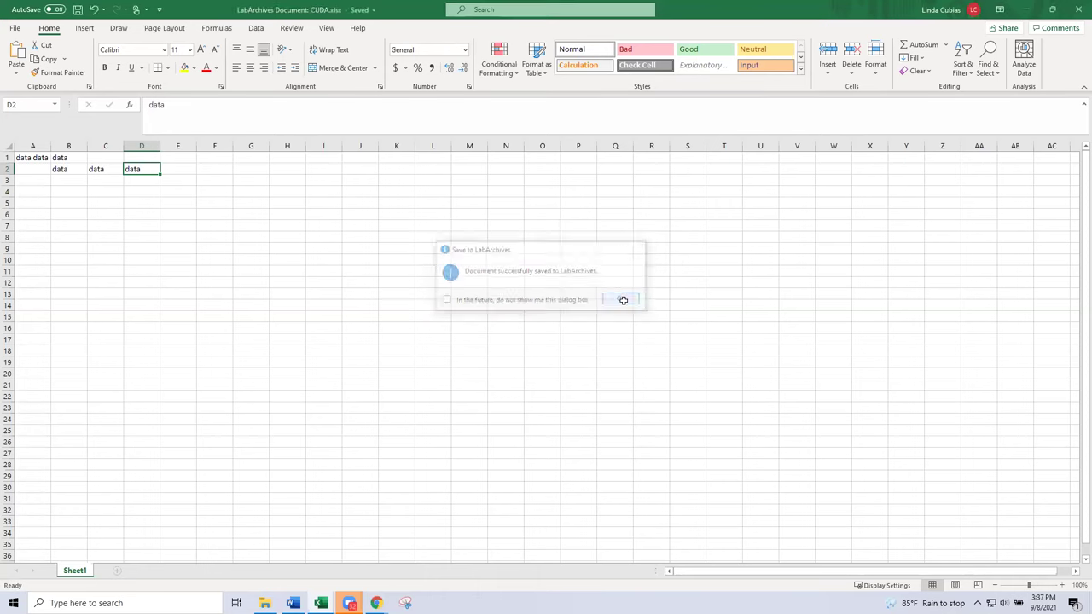
click(1029, 8)
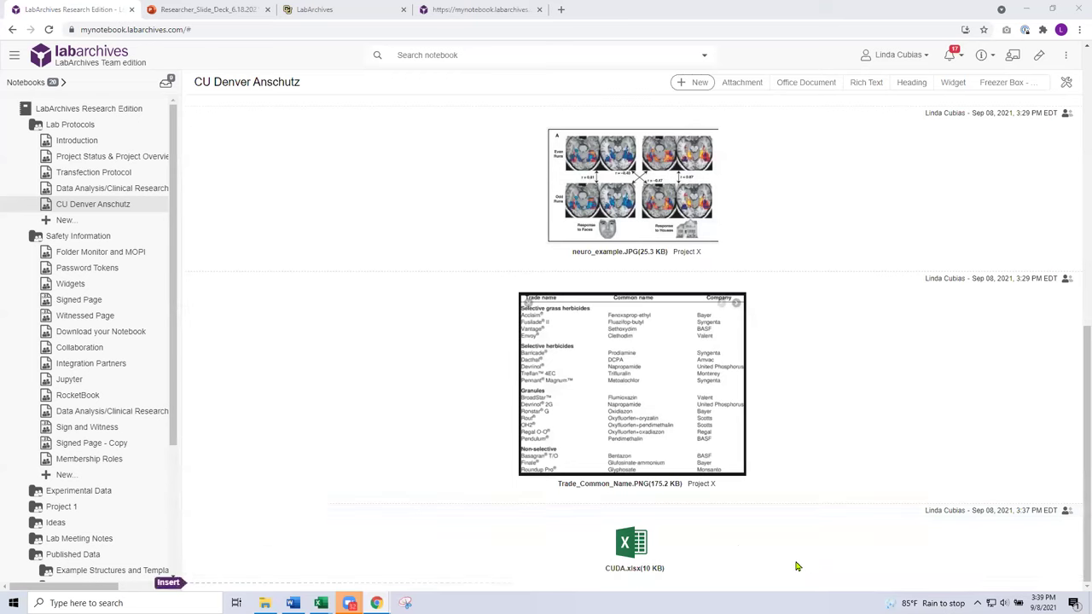
Step: Show the revisions of the CUDA.xlsx entry and revert it to version 1
mouse_move(672, 547)
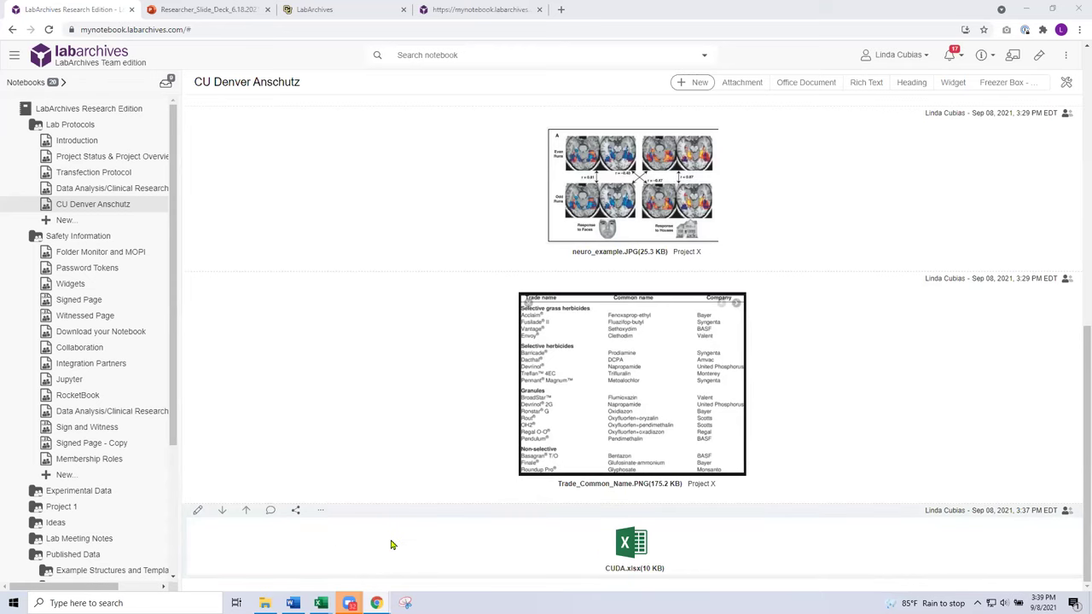
click(321, 516)
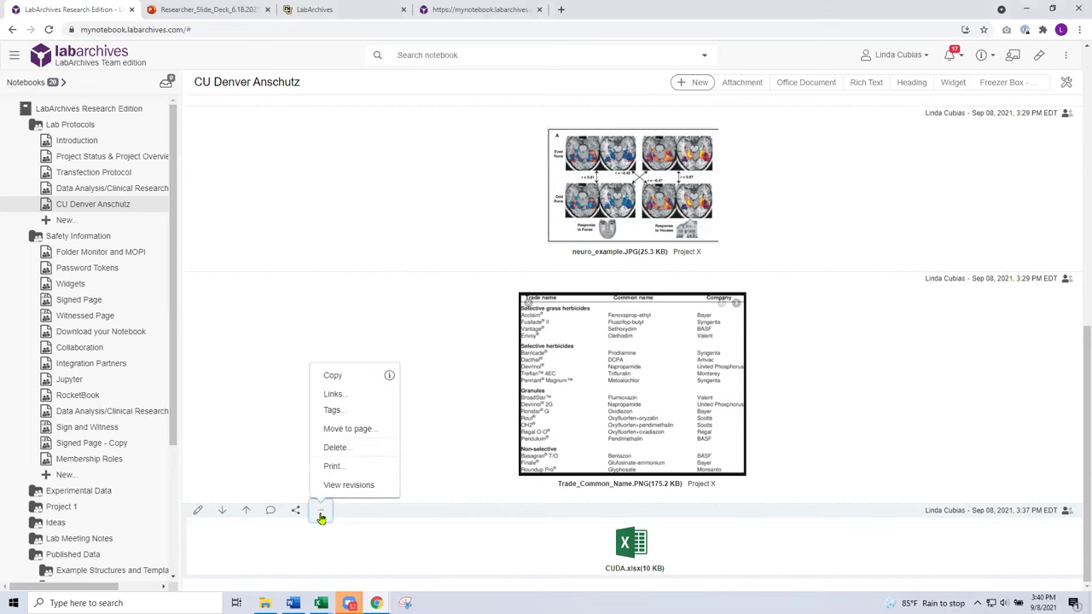
click(359, 486)
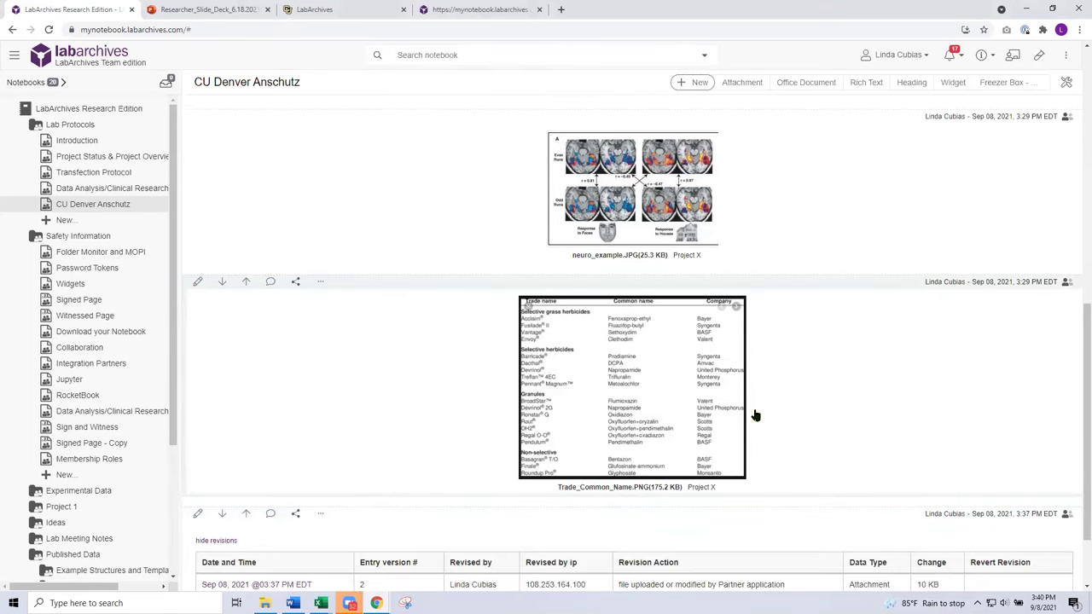
scroll(871, 383, down, 2)
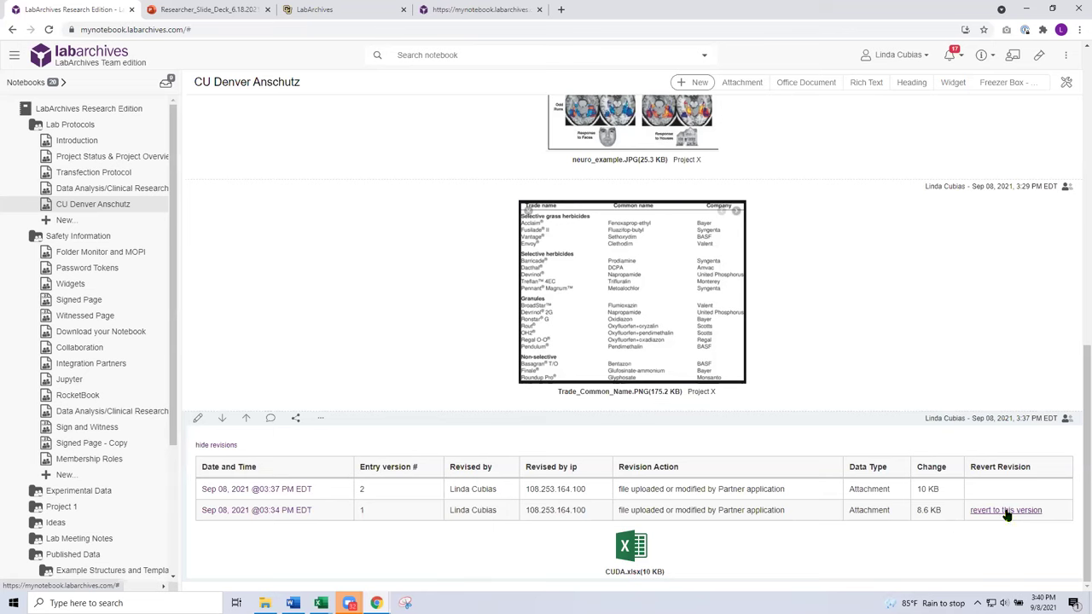
click(1006, 511)
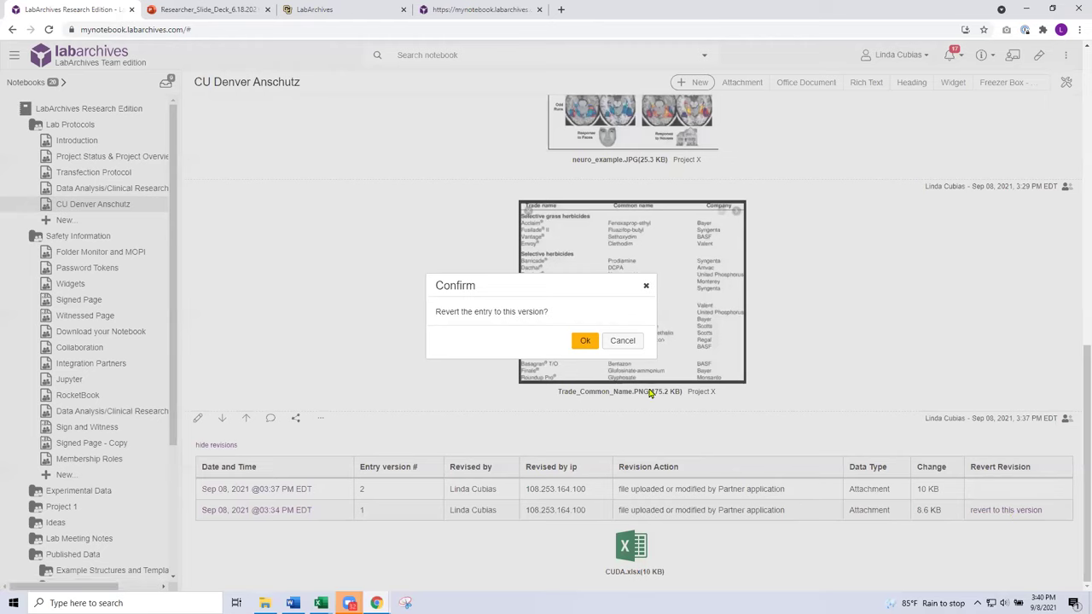
click(585, 342)
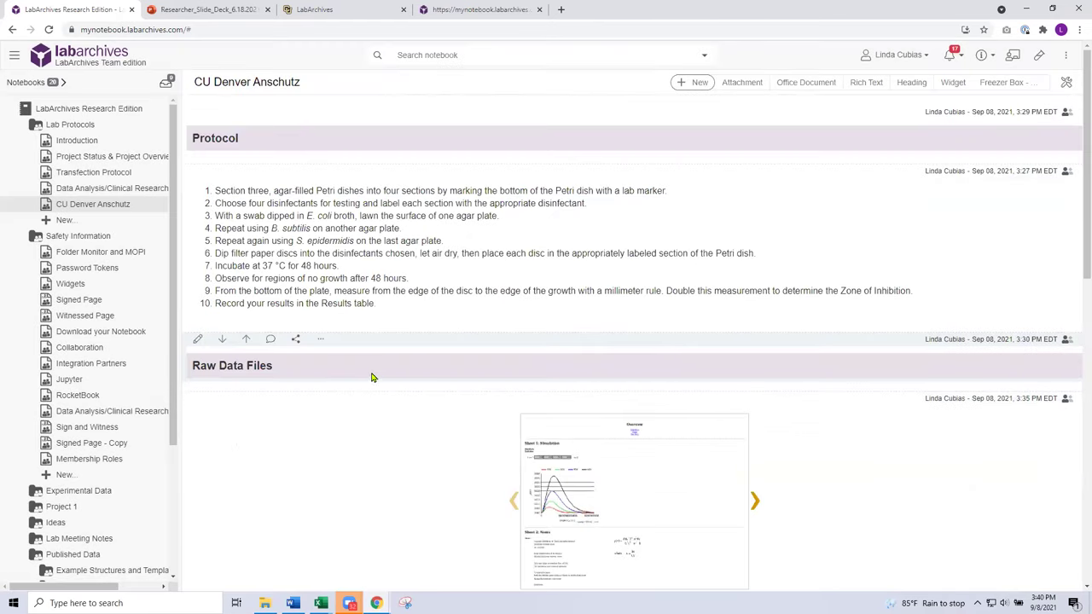
Step: Display the CUDA.xlsx entry's revision history again at the end of the CU Denver Anschutz page
click(320, 344)
click(902, 463)
scroll(862, 482, down, 1)
scroll(862, 482, down, 6)
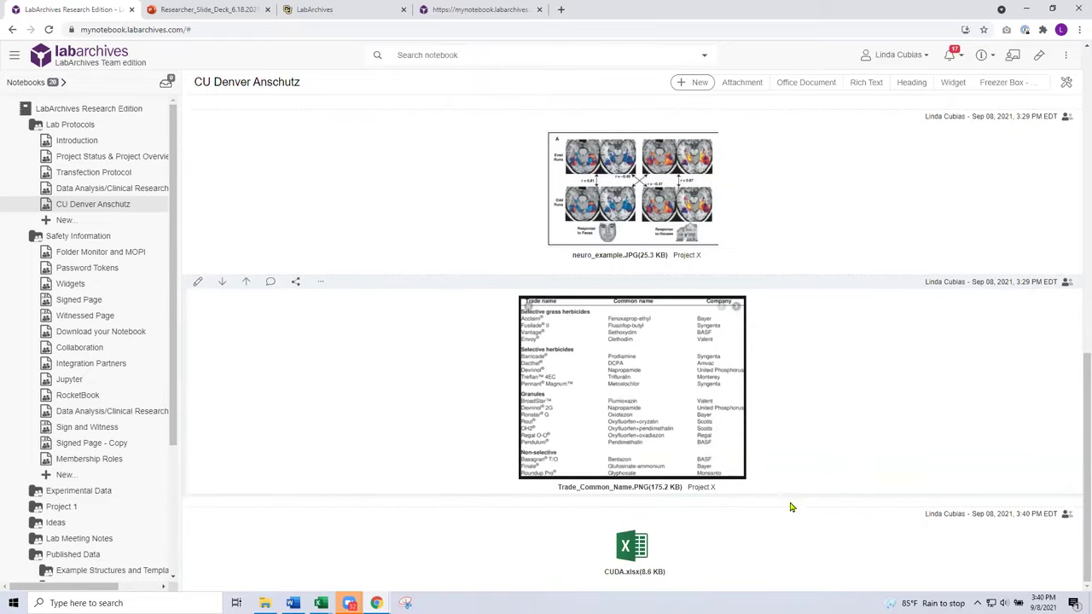
click(320, 515)
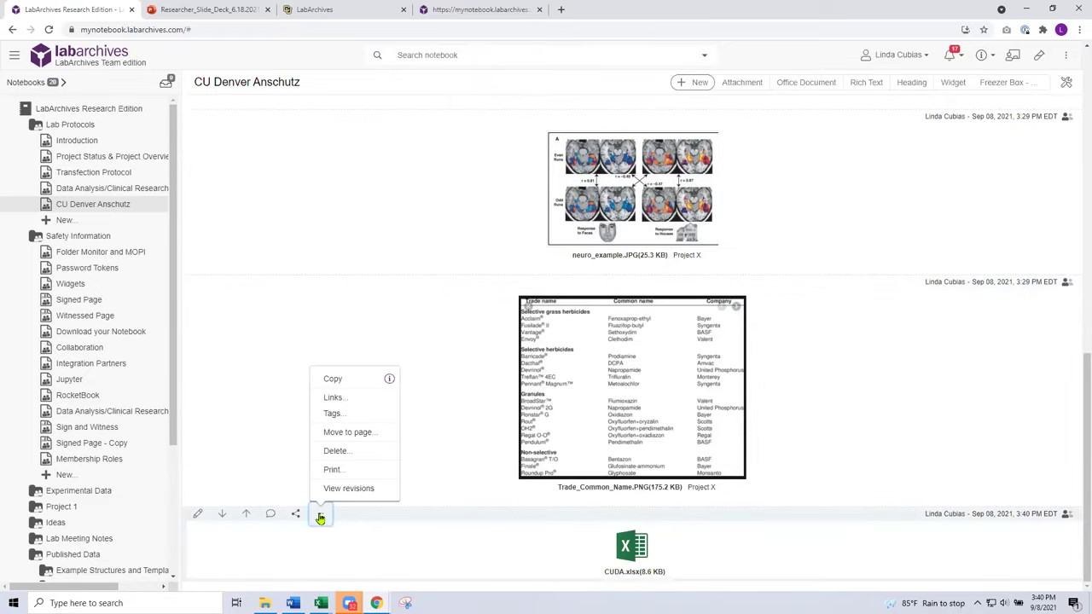
click(355, 493)
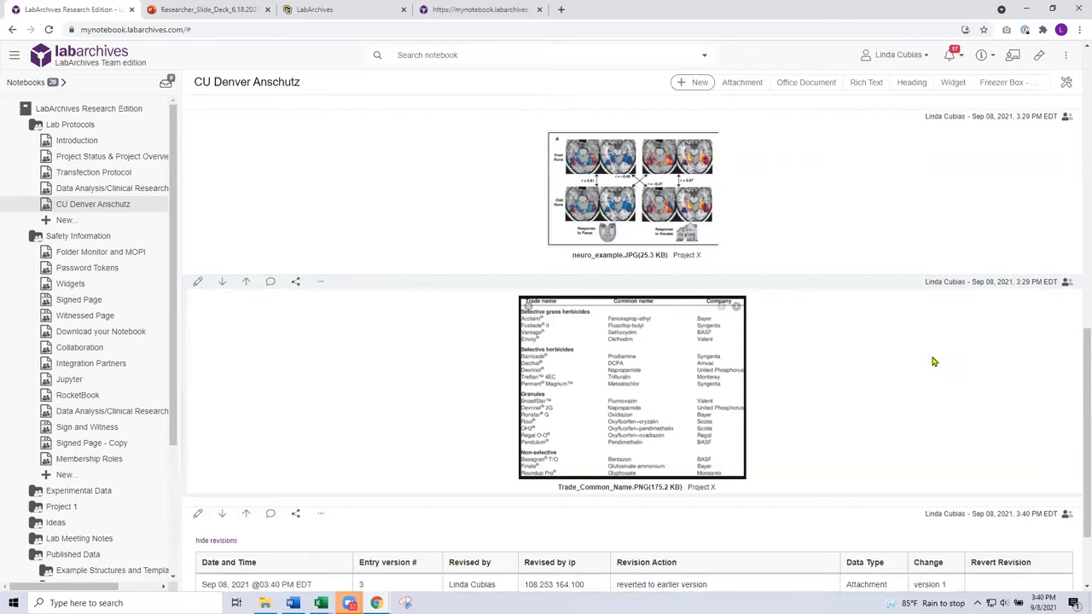
scroll(931, 361, down, 2)
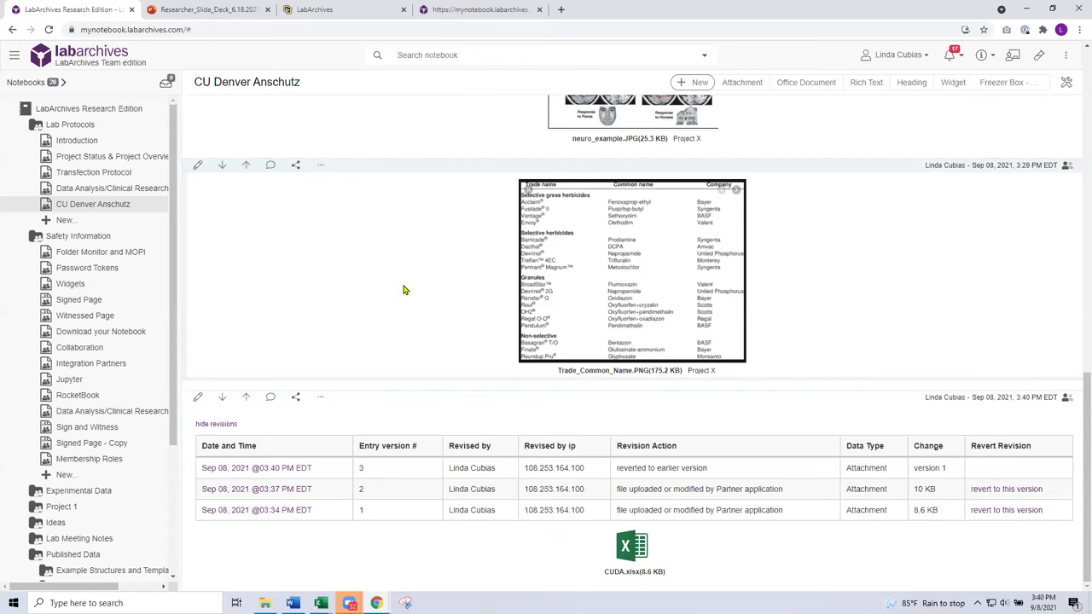
Step: Start a new Freezer Box - General widget entry on the Widgets page under Safety Information and bring its editor into view
click(70, 284)
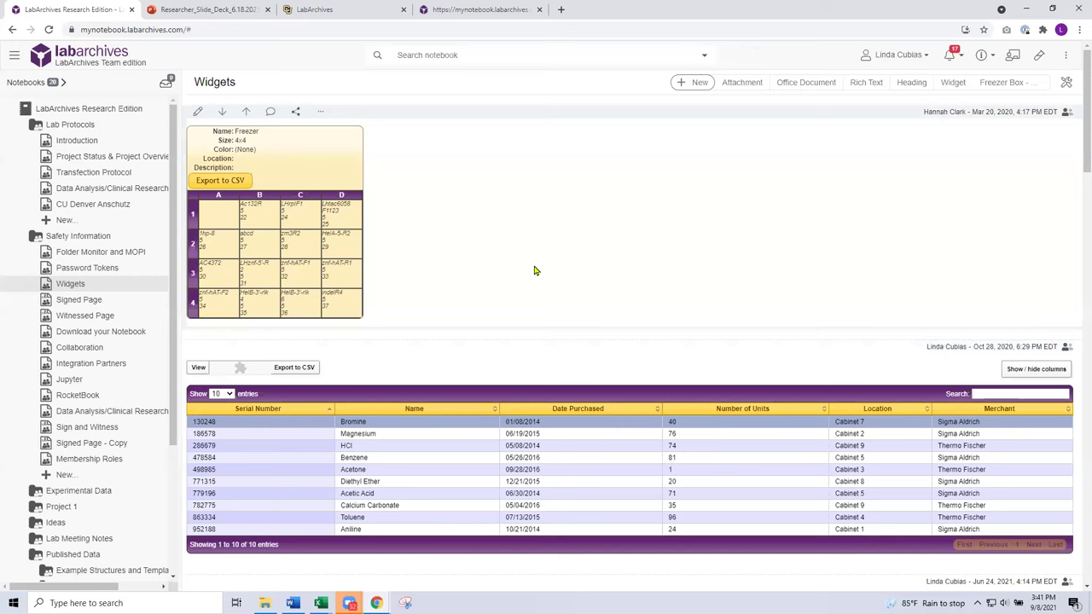
click(691, 86)
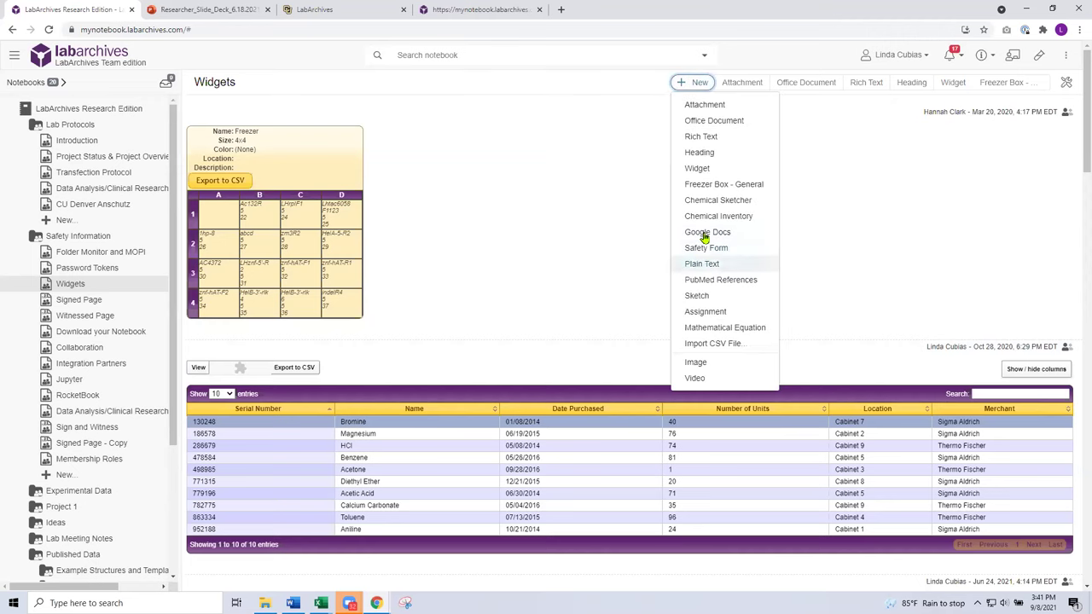
click(709, 173)
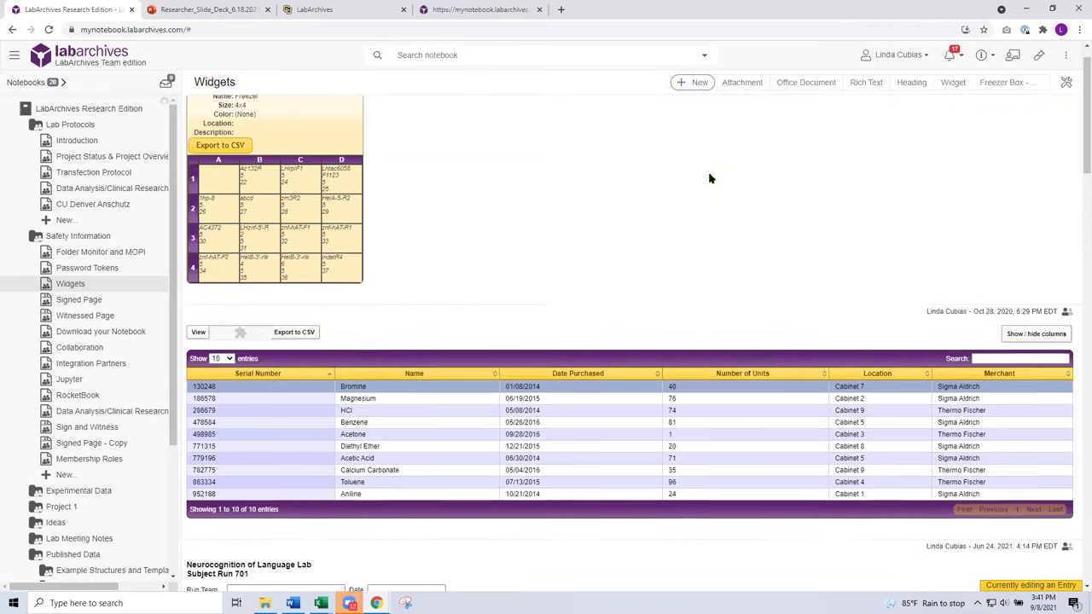
click(269, 349)
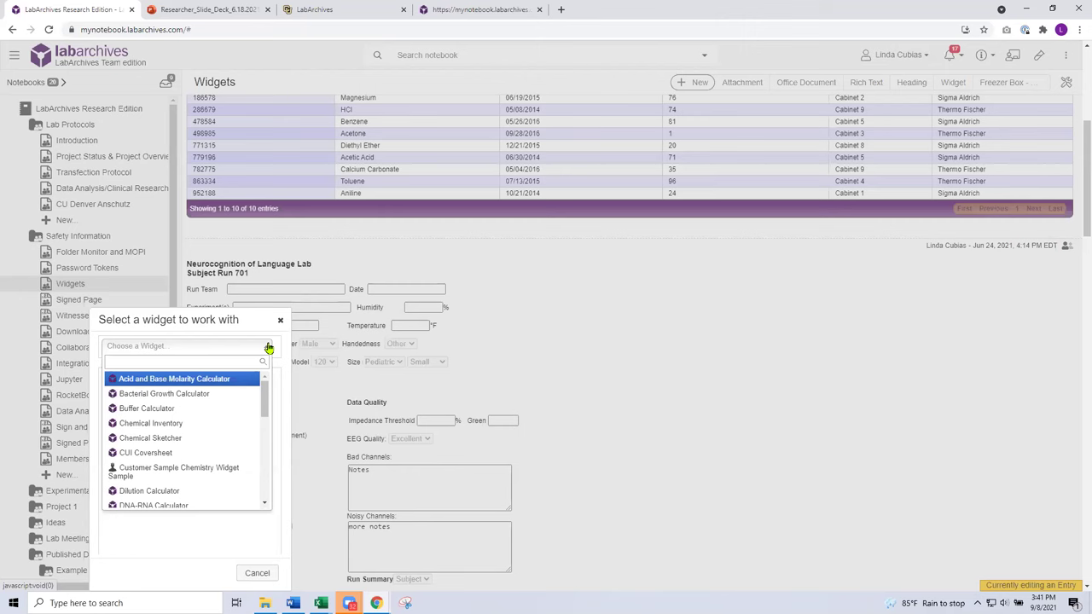
scroll(218, 452, down, 1)
scroll(222, 448, down, 3)
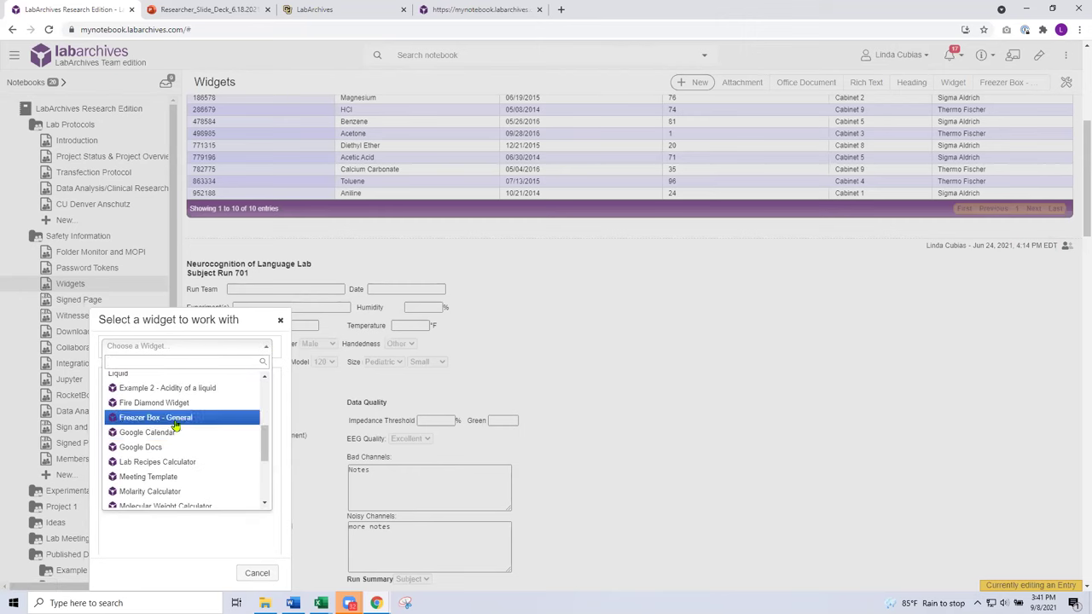
click(175, 420)
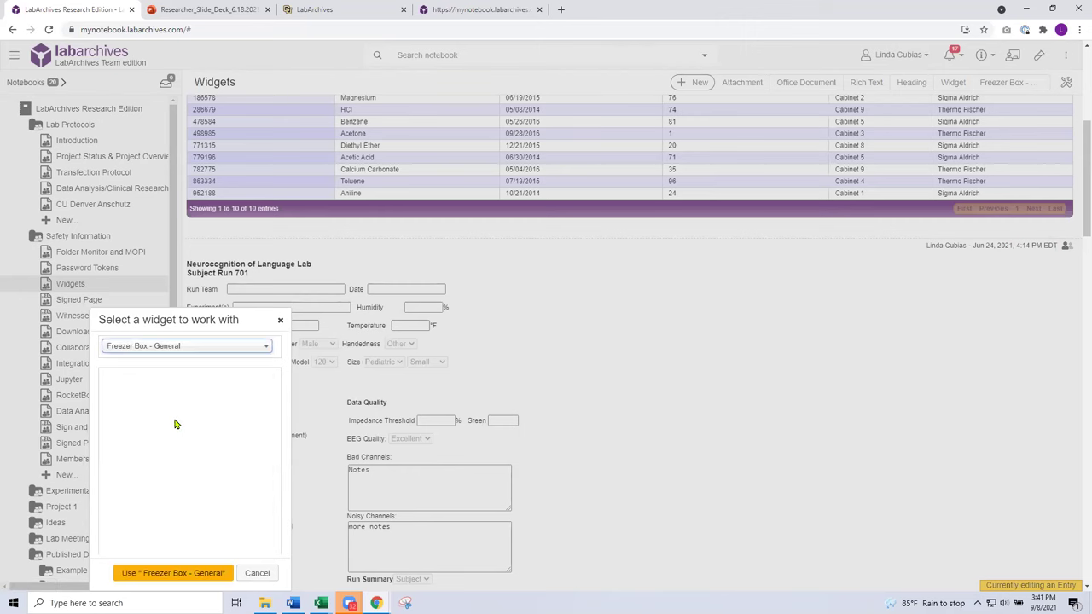
click(205, 575)
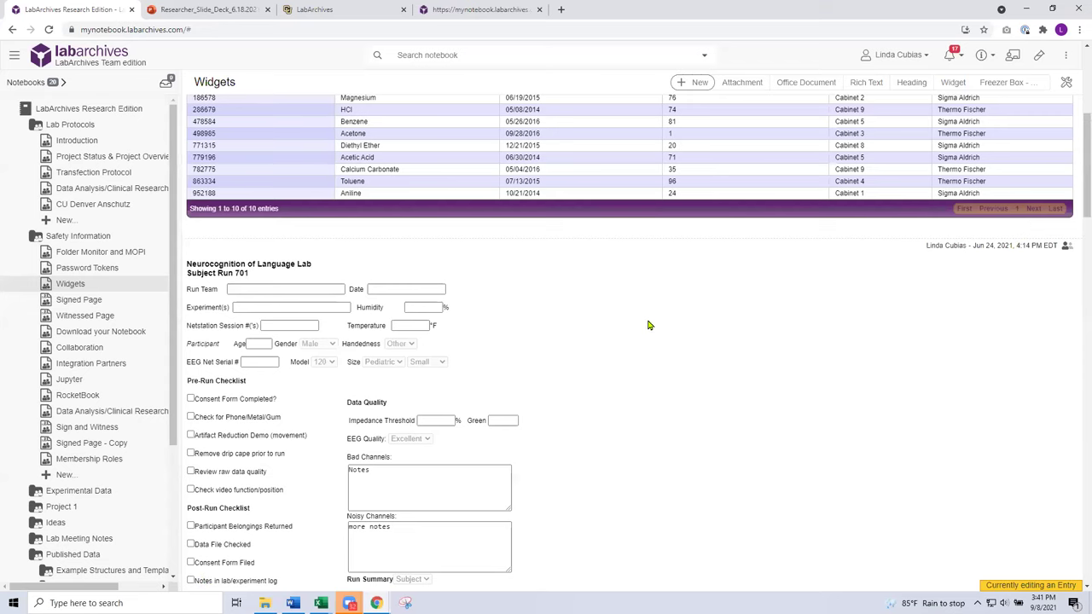
scroll(649, 324, down, 9)
scroll(1077, 287, down, 12)
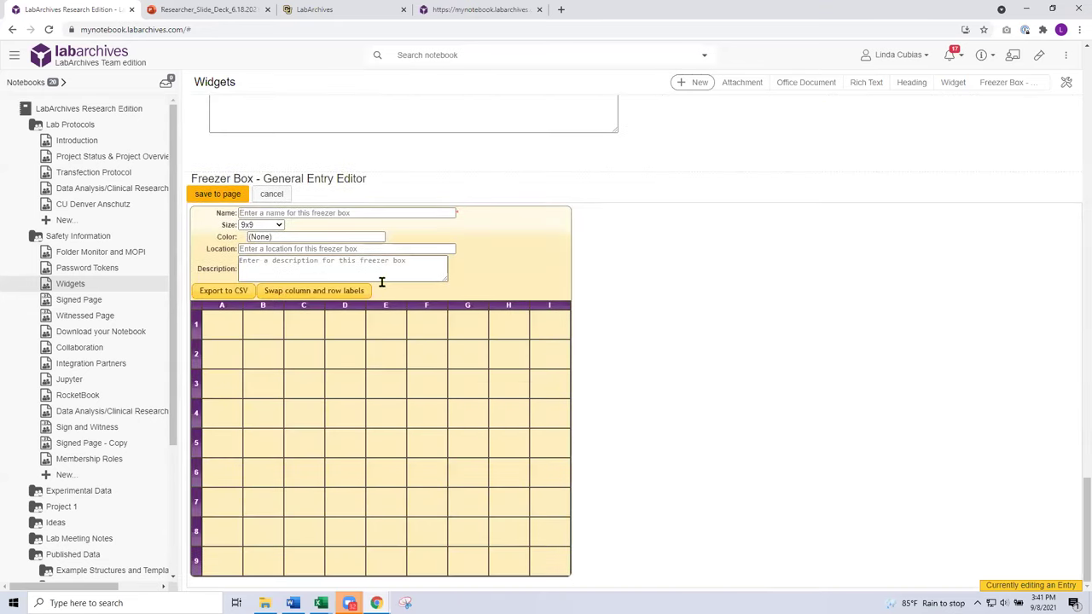
Step: Set the size of the new freezer box to 4x4
click(261, 224)
click(264, 242)
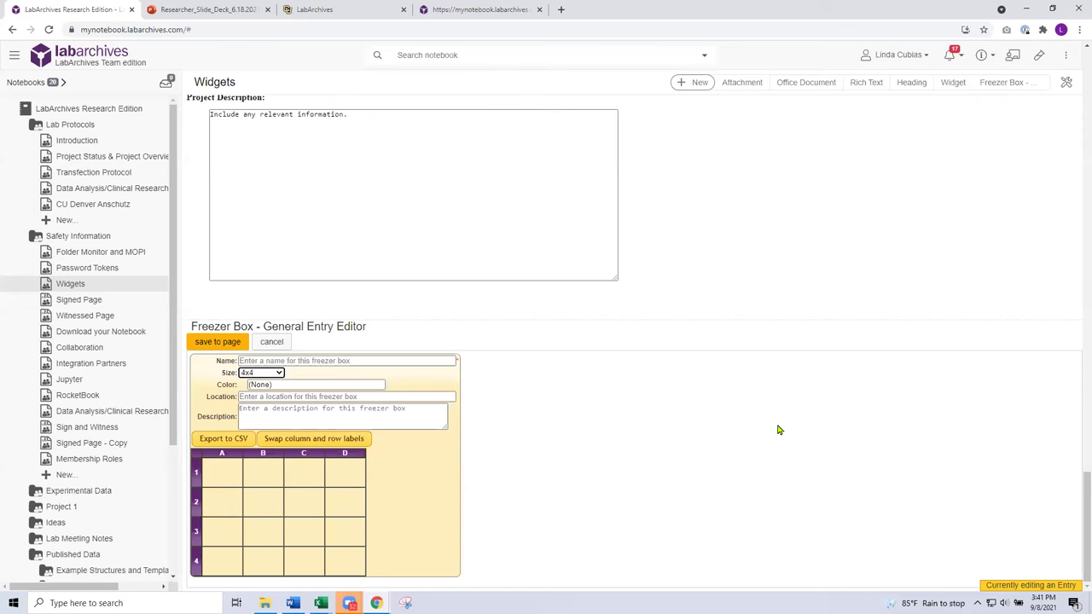
Step: Show the notebook's Widgets tools, such as Widget Manager and Scientific Calculator, and close the list again
click(1067, 56)
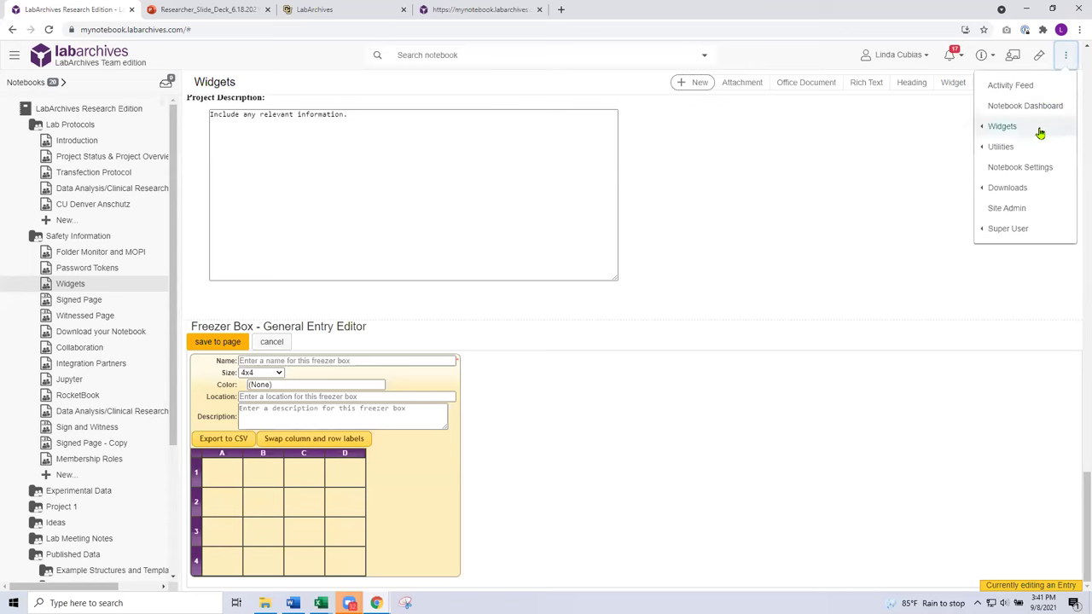
mouse_move(999, 127)
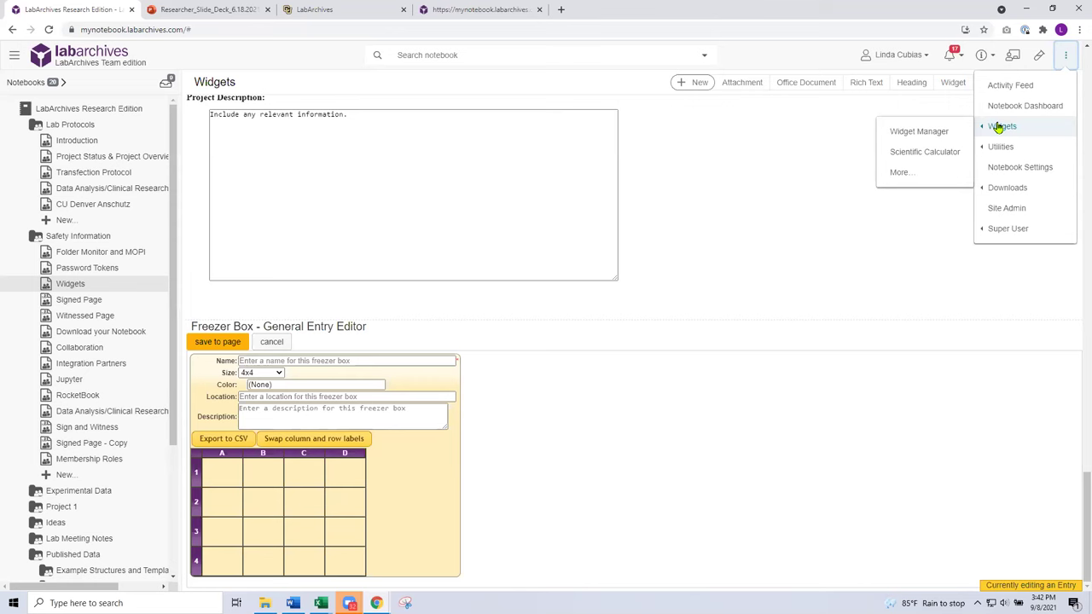
click(998, 127)
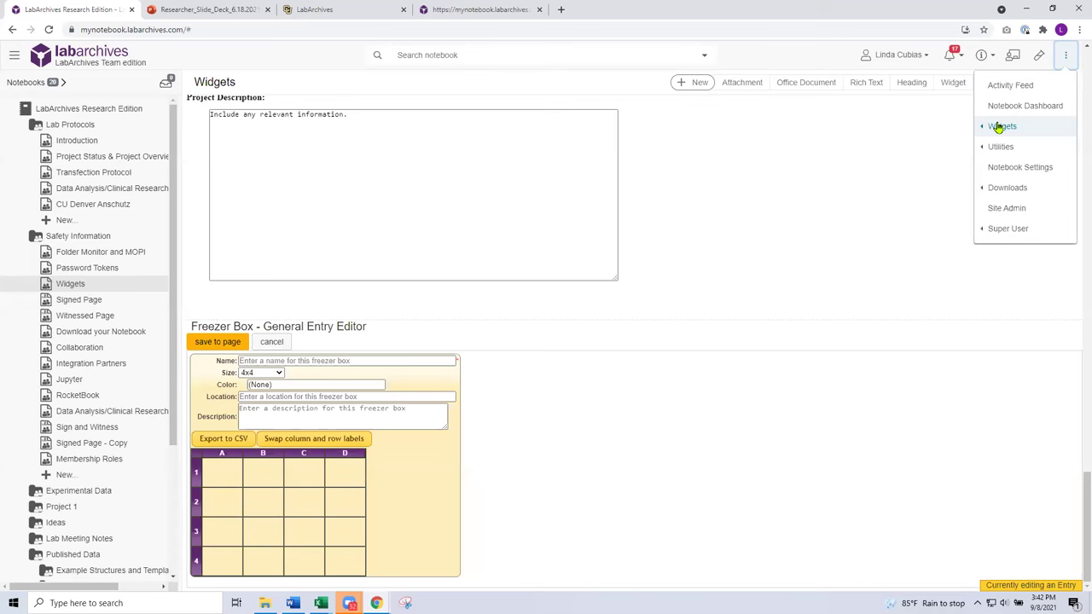
click(759, 61)
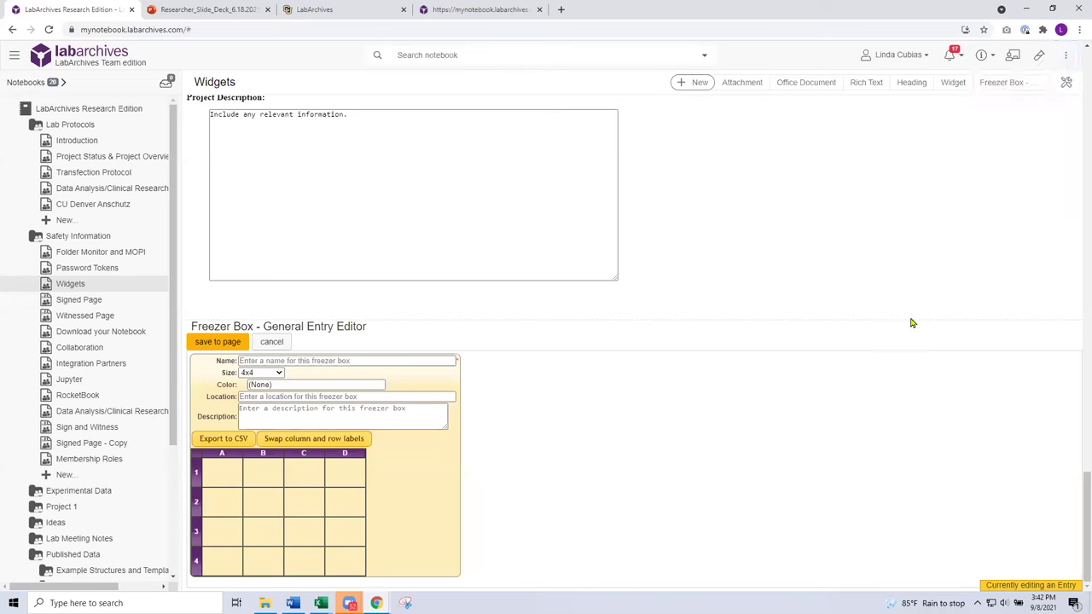
Step: Abandon the unsaved freezer box entry and return to the CU Denver Anschutz page
click(101, 210)
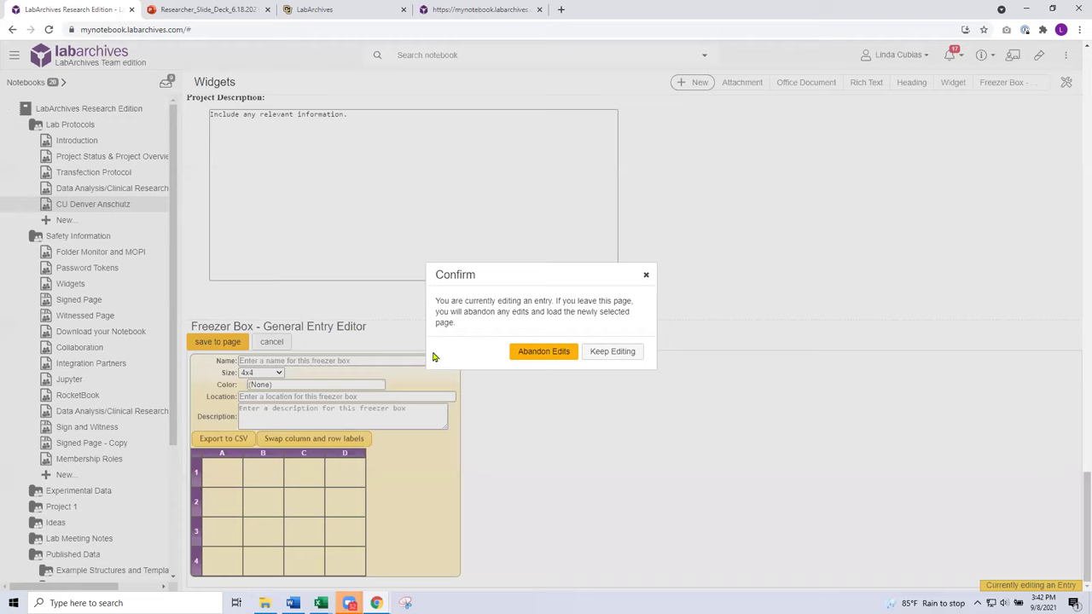
click(552, 358)
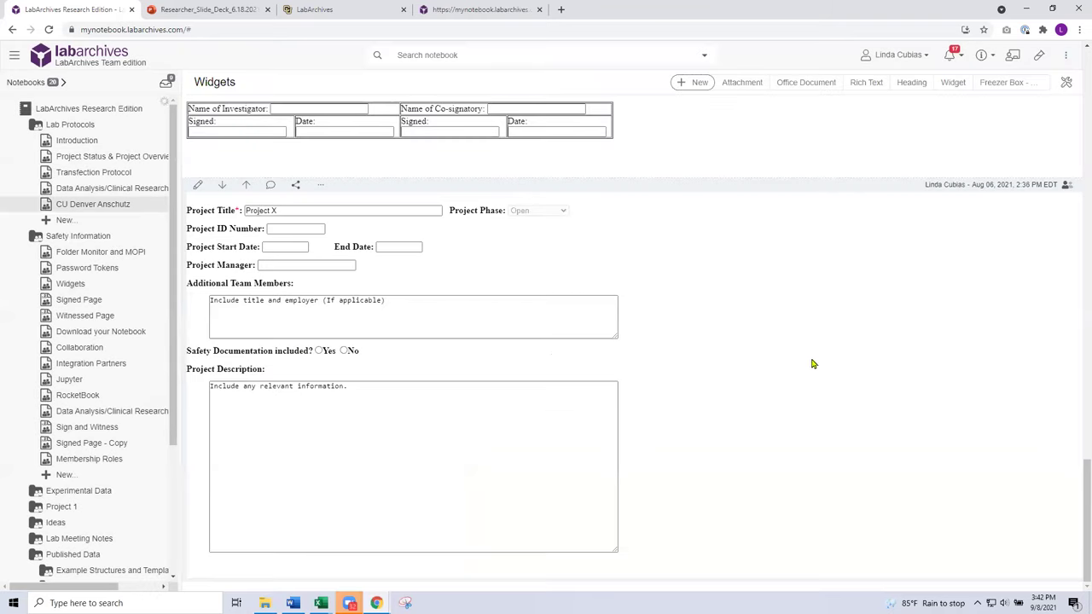
click(111, 208)
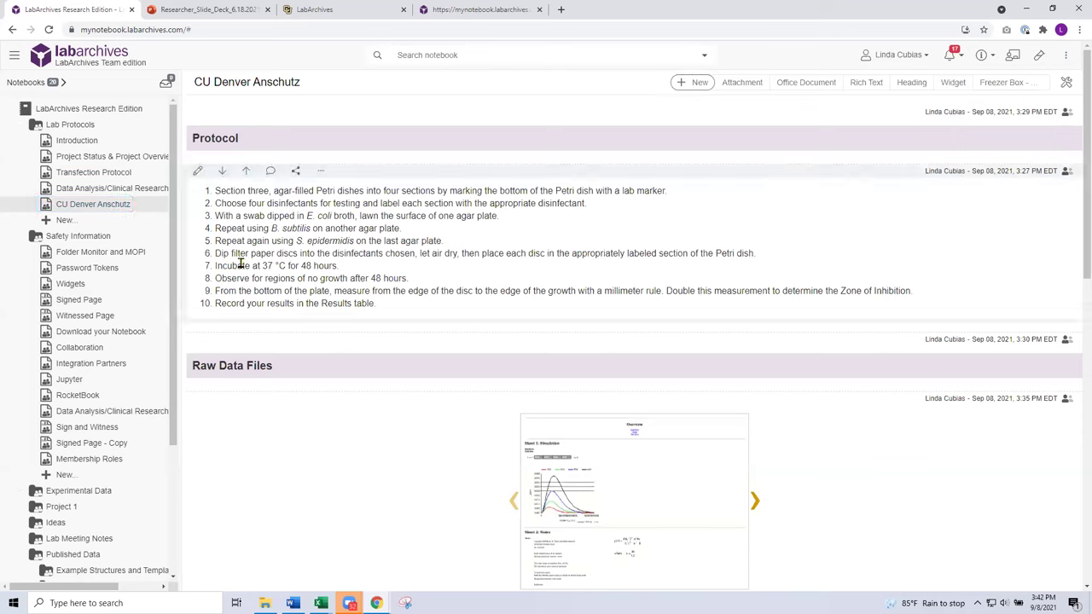
Step: Tag the numbered protocol steps entry under the Protocol heading with the existing tag CRISPR
click(322, 173)
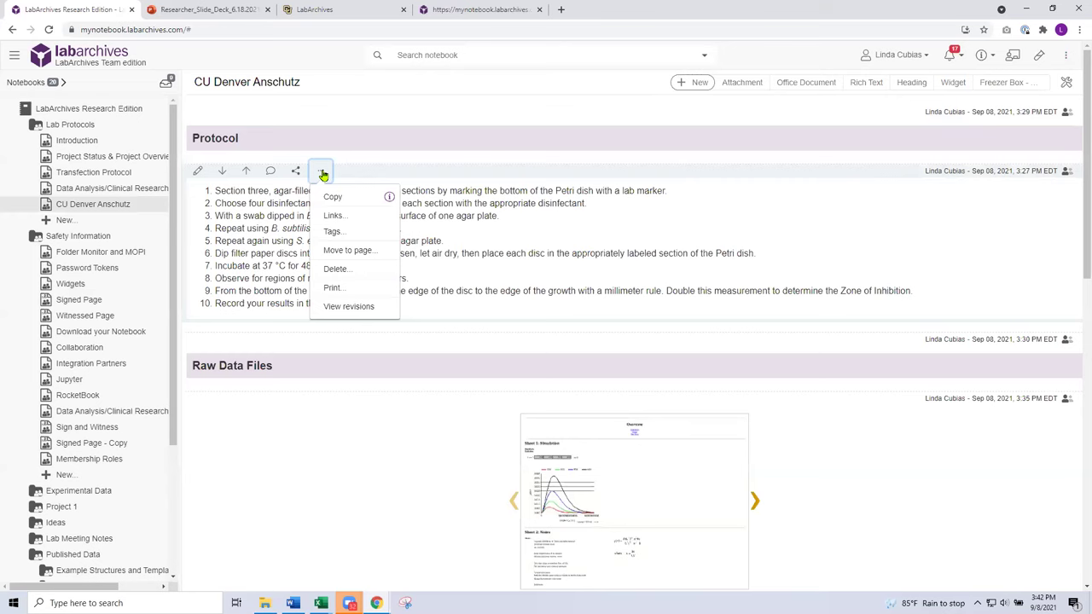
click(338, 233)
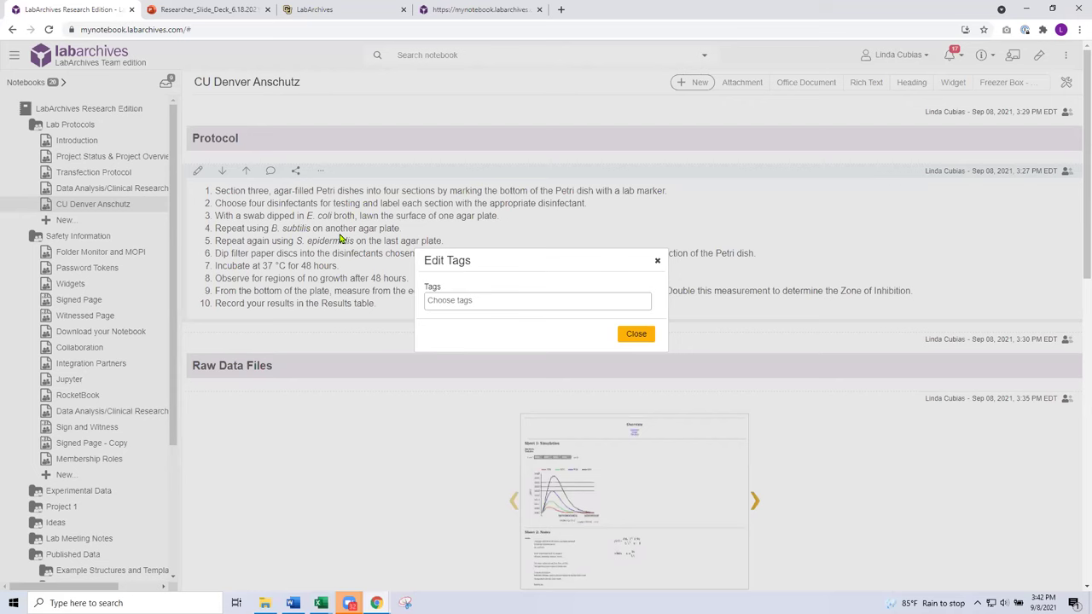
click(462, 301)
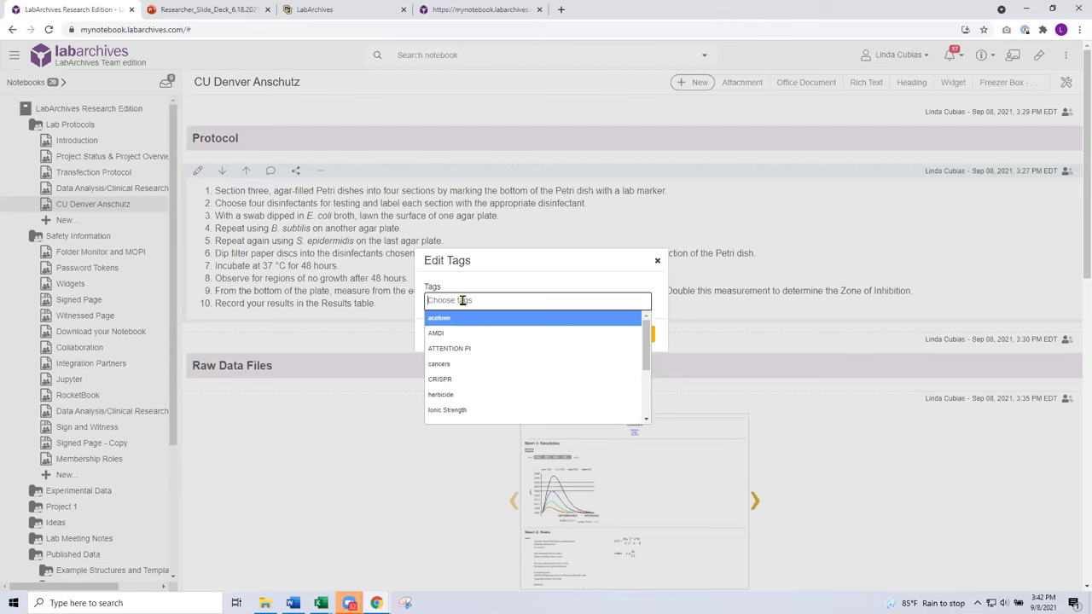
click(454, 380)
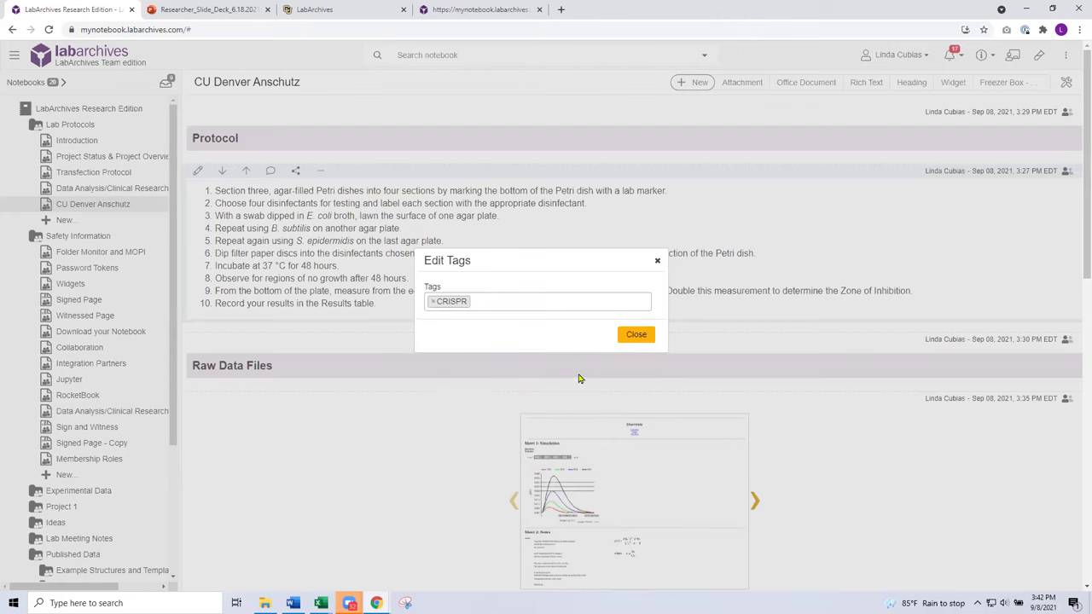
click(646, 338)
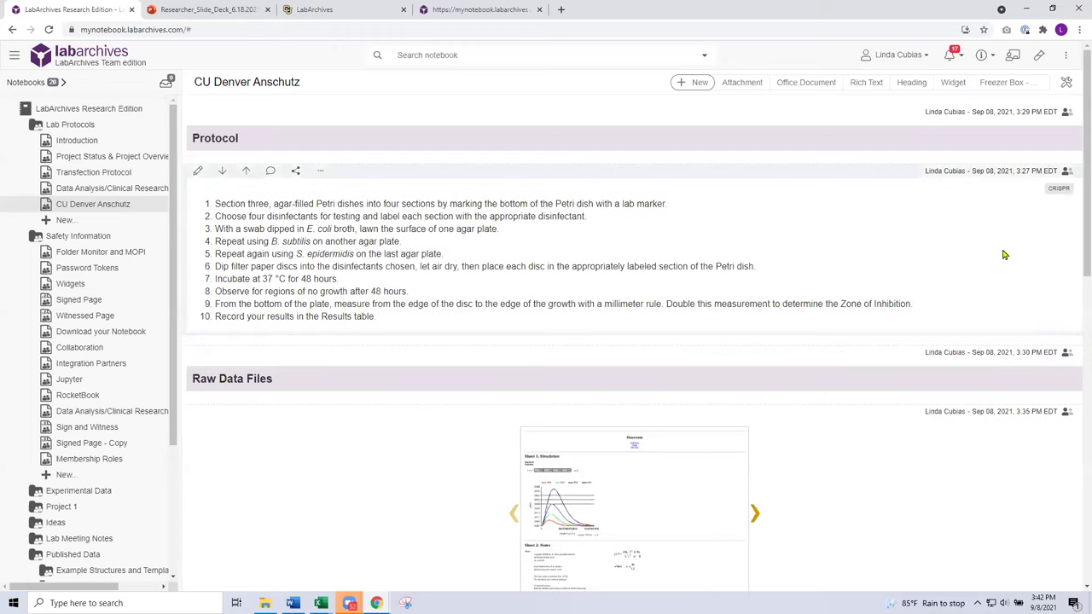
Step: Show all notebook entries tagged CRISPR and return to the CU Denver Anschutz page
click(1058, 191)
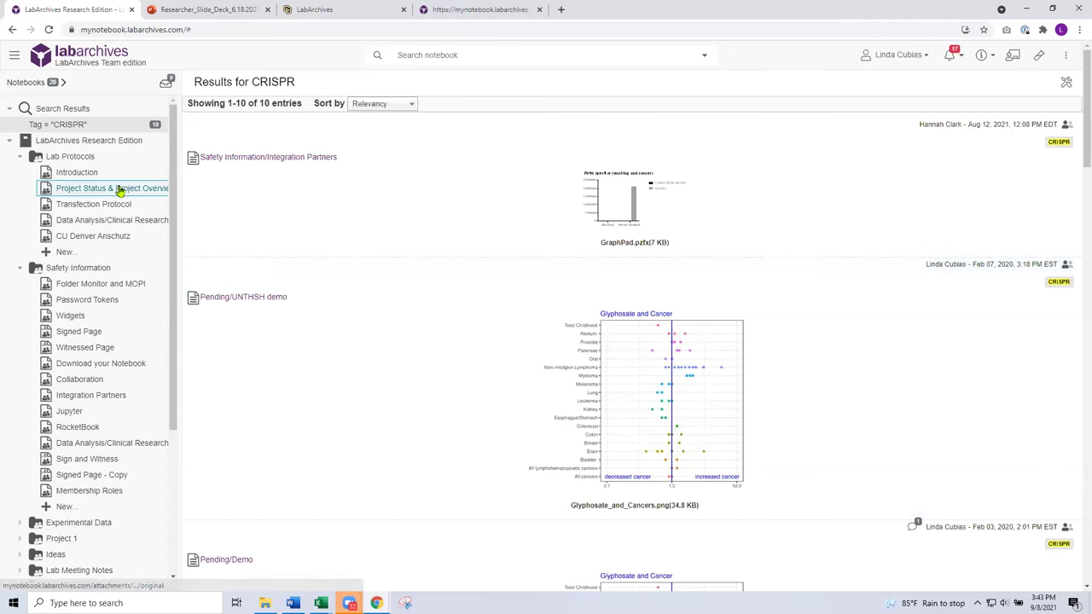
click(125, 239)
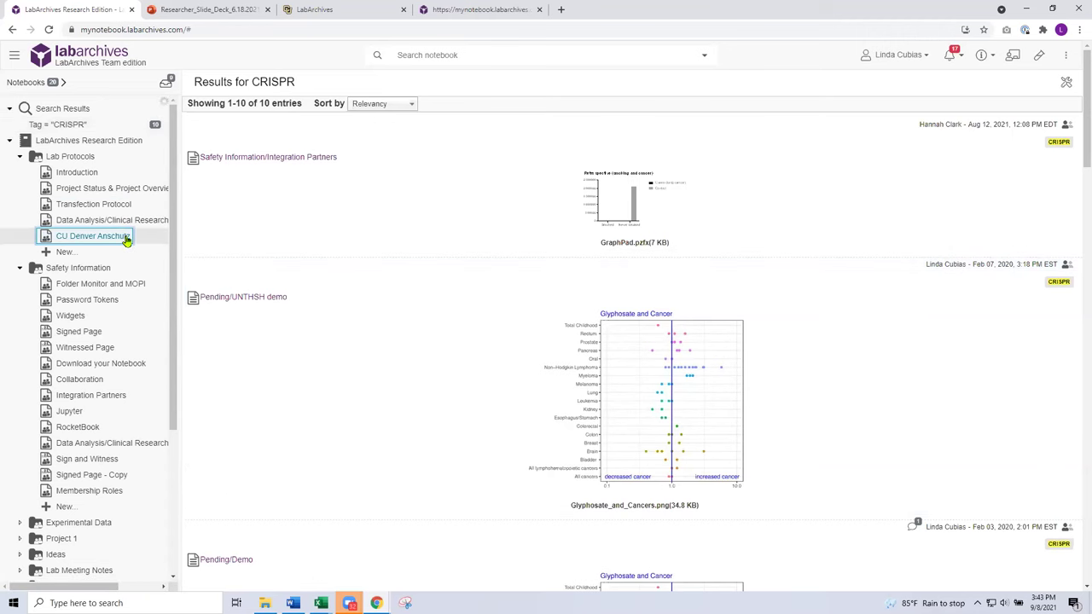
Step: Link the protocol steps entry to the Transfection of CHO-K1 Cells entry on the Transfection Protocol page, using the version when the link was created
mouse_move(334, 224)
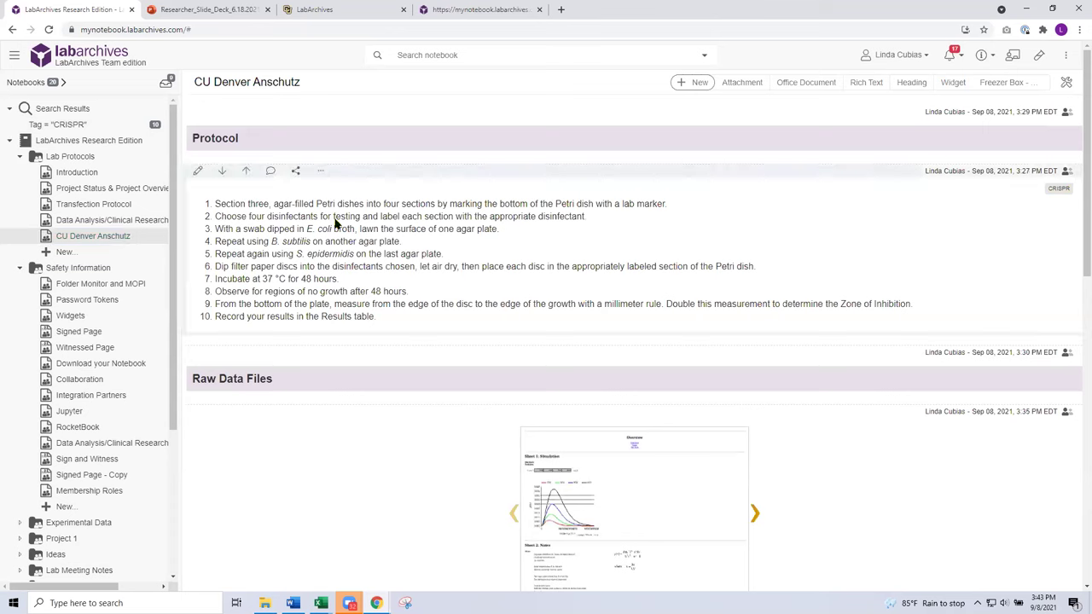
click(322, 175)
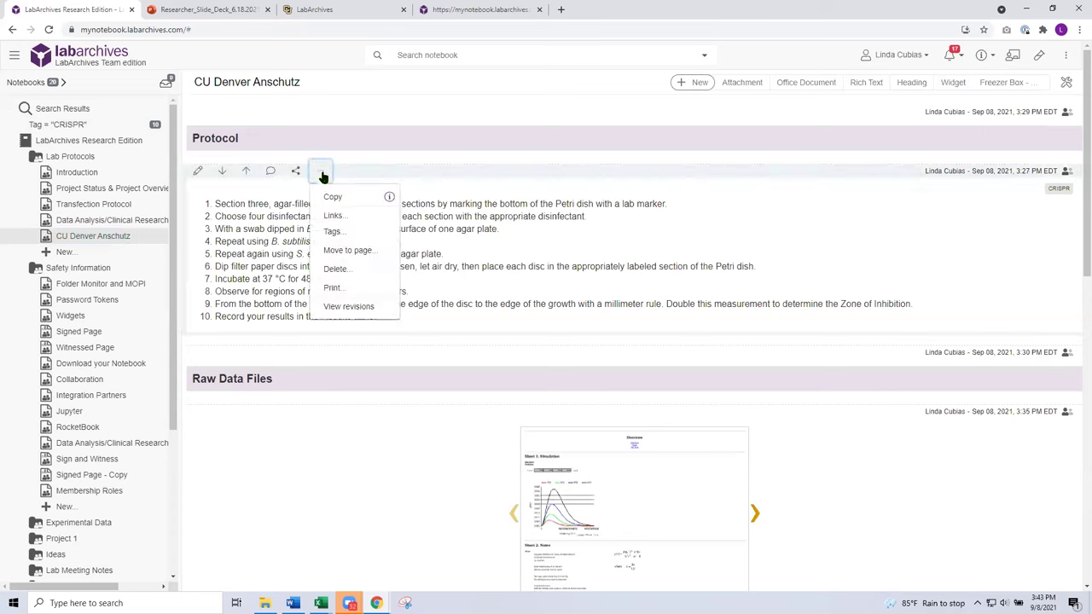
click(338, 218)
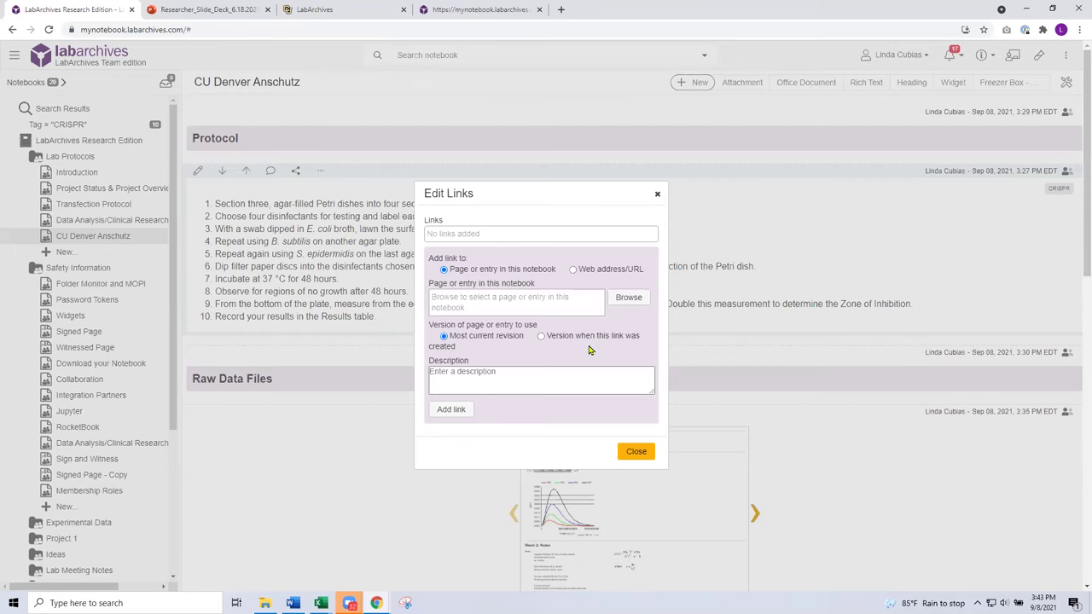
click(626, 303)
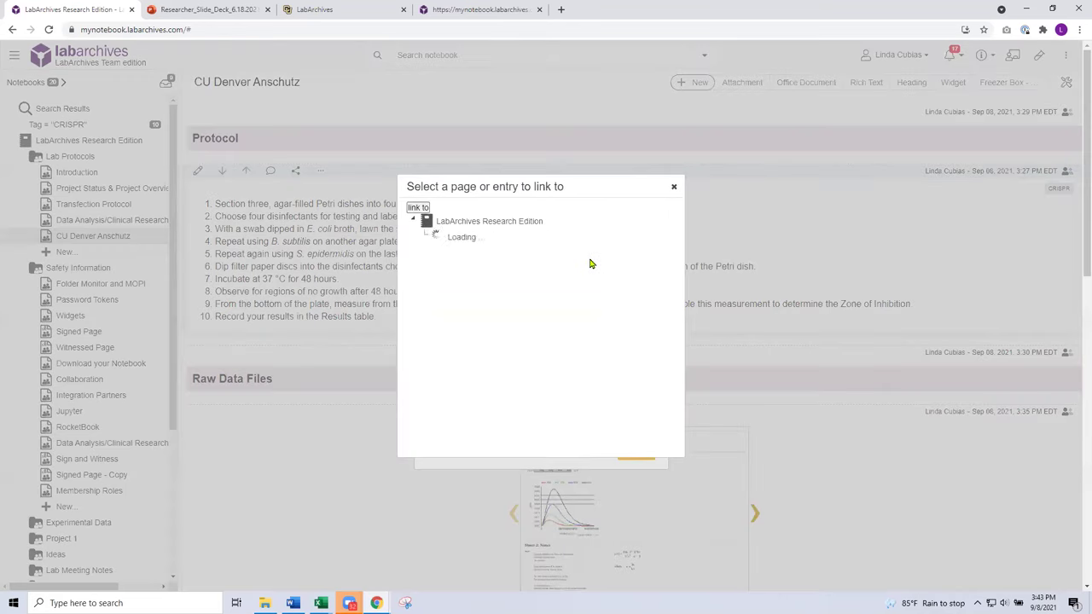
click(480, 239)
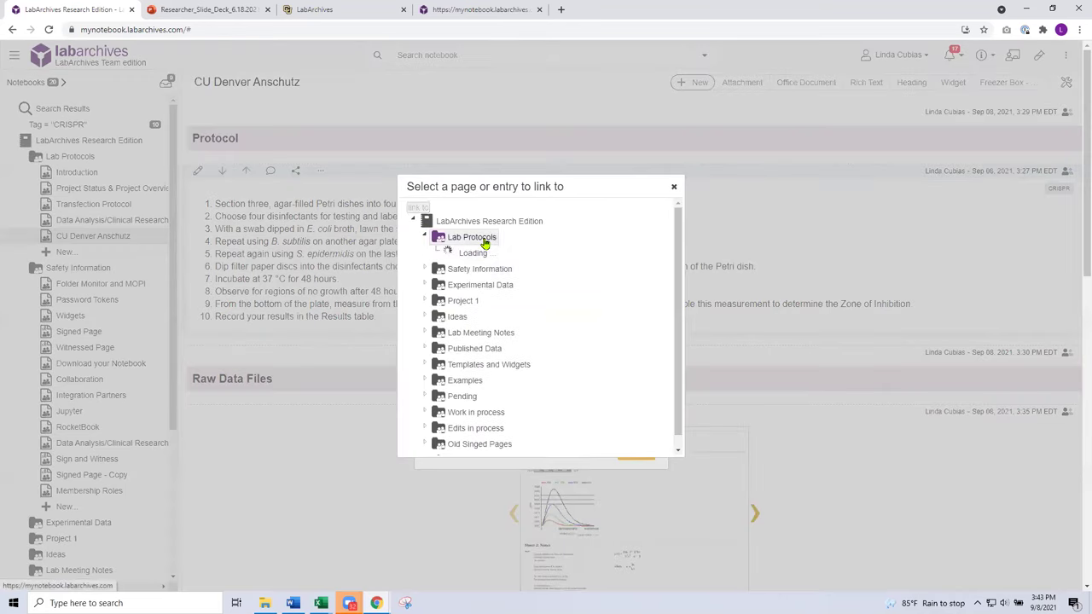
click(529, 285)
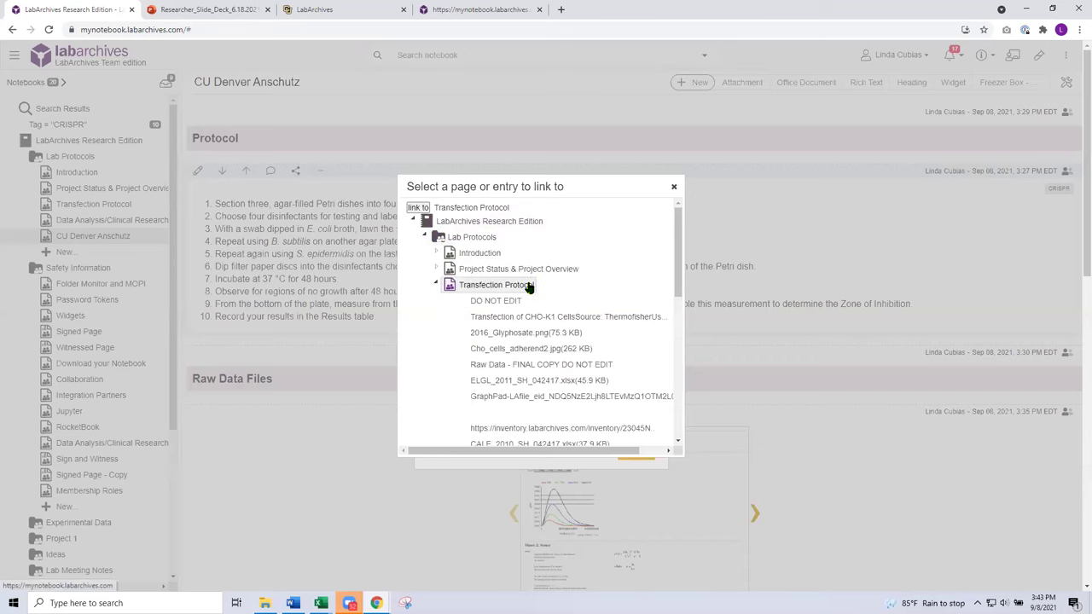
click(514, 318)
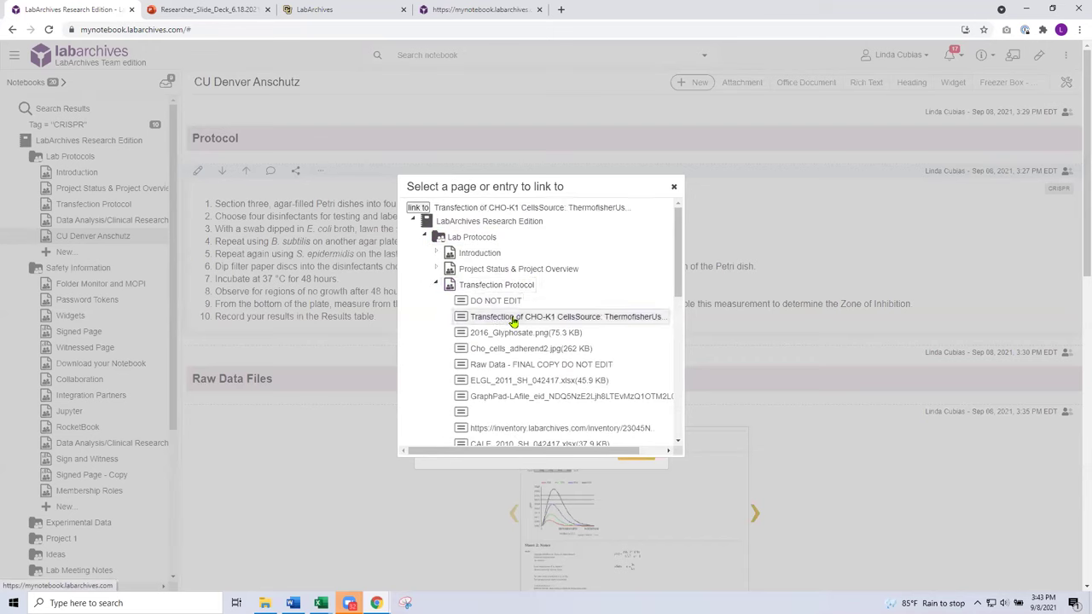
click(418, 208)
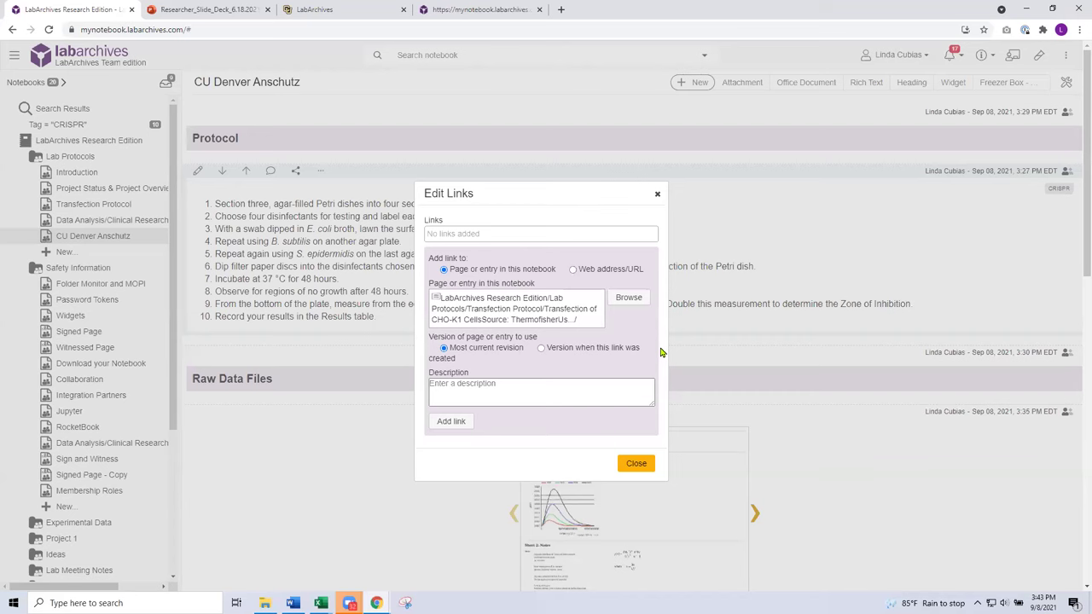
click(541, 351)
click(452, 423)
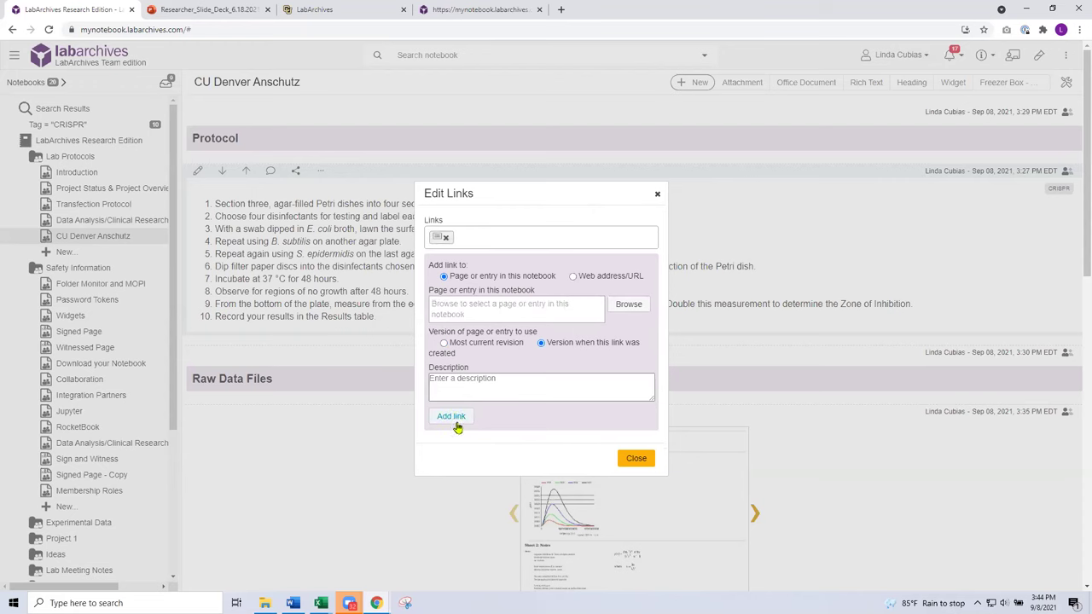
click(631, 458)
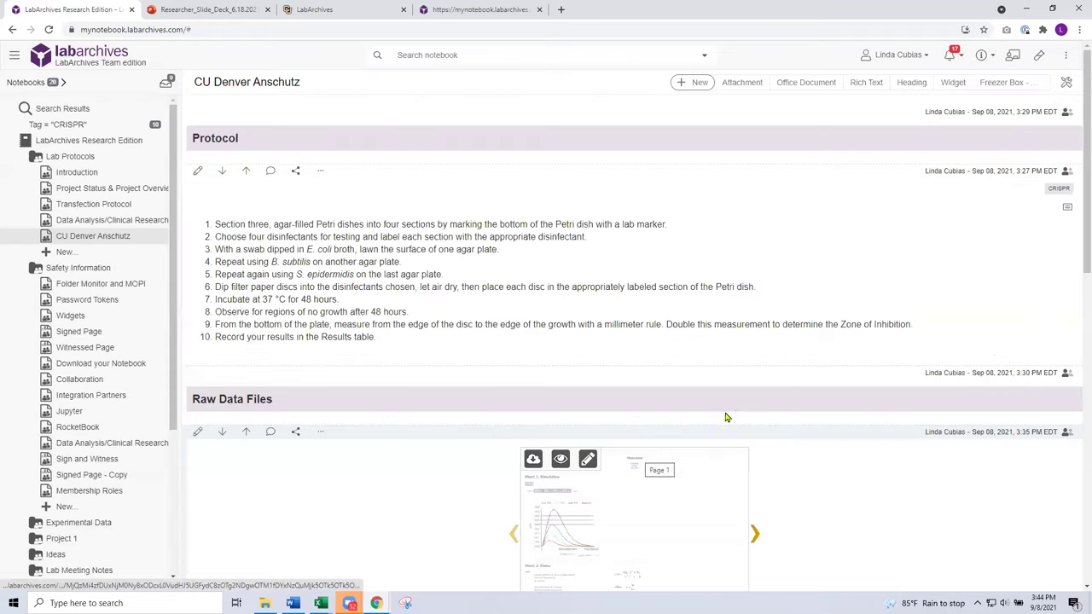
Step: Follow the protocol entry's link to the older Transfection Protocol revision and return to the CU Denver Anschutz page
mouse_move(1067, 211)
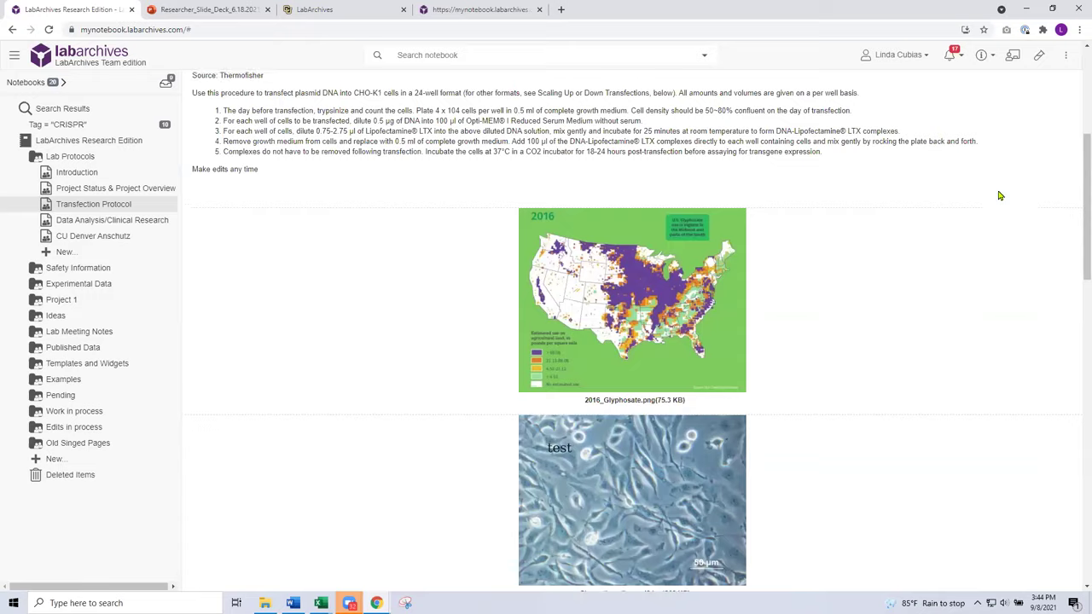
click(85, 156)
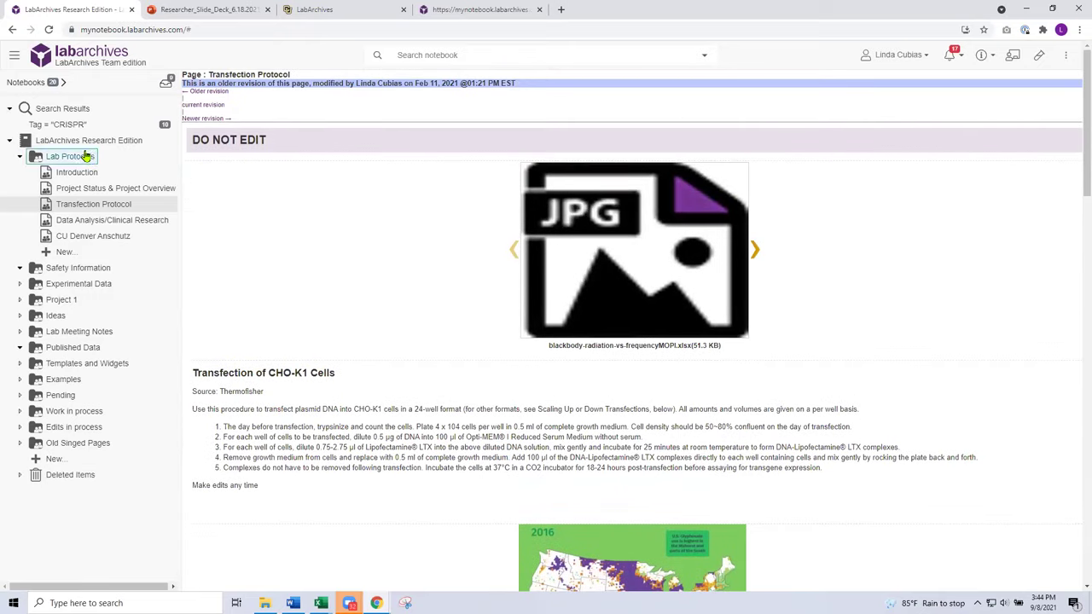
click(107, 208)
click(105, 238)
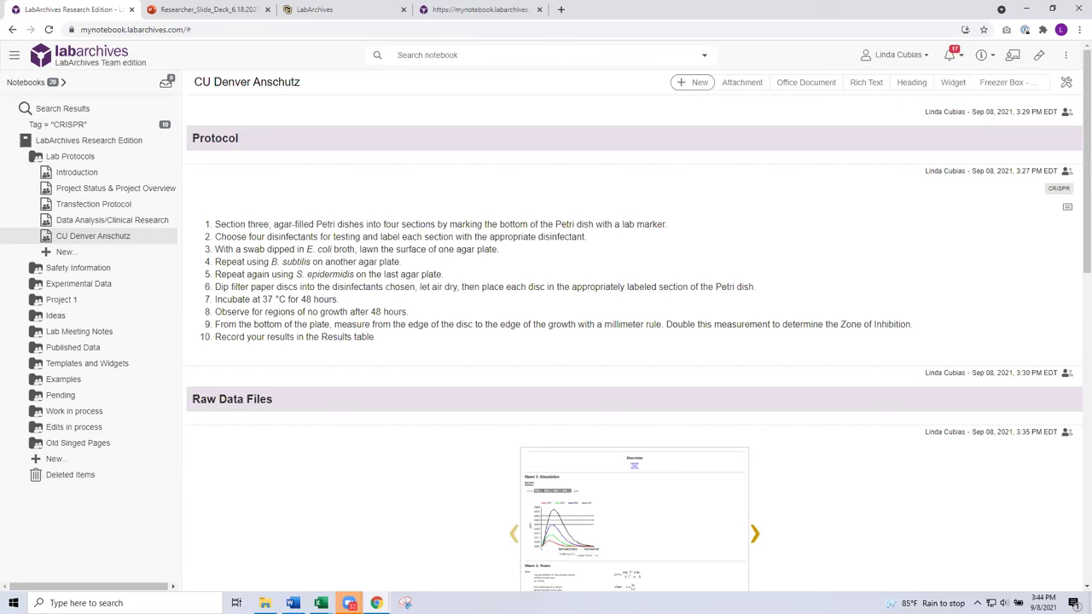
Step: View the comment notifications in the Activity Feed and close the feed
click(952, 58)
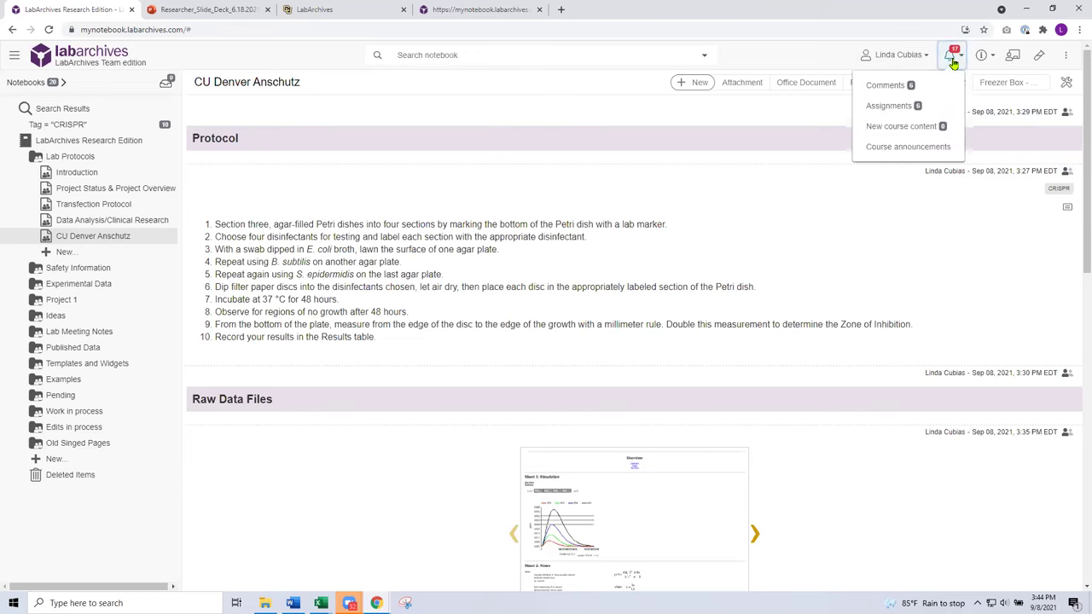
click(892, 86)
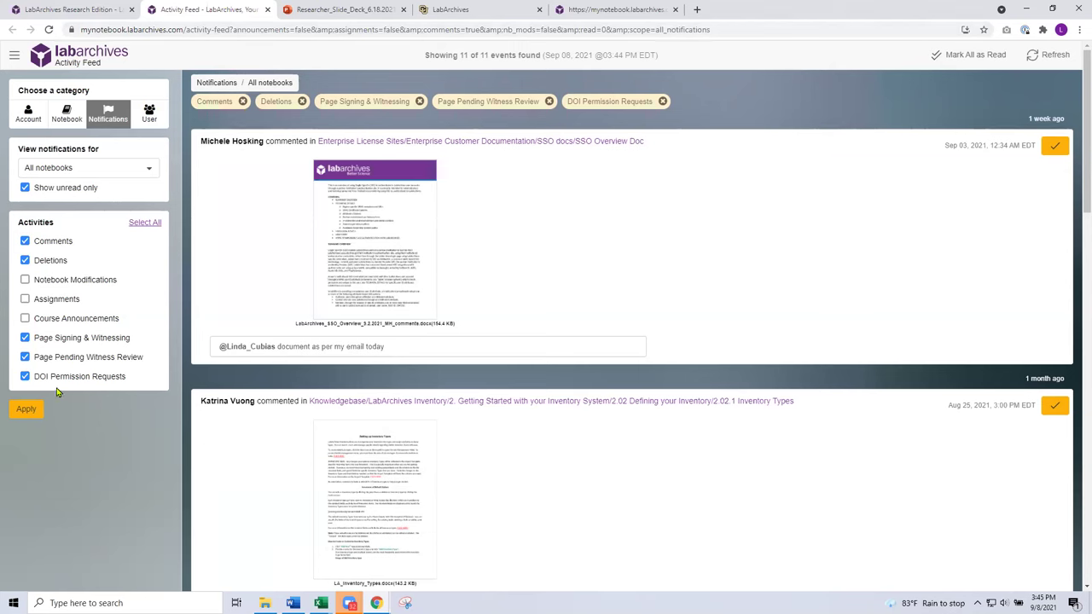
click(267, 11)
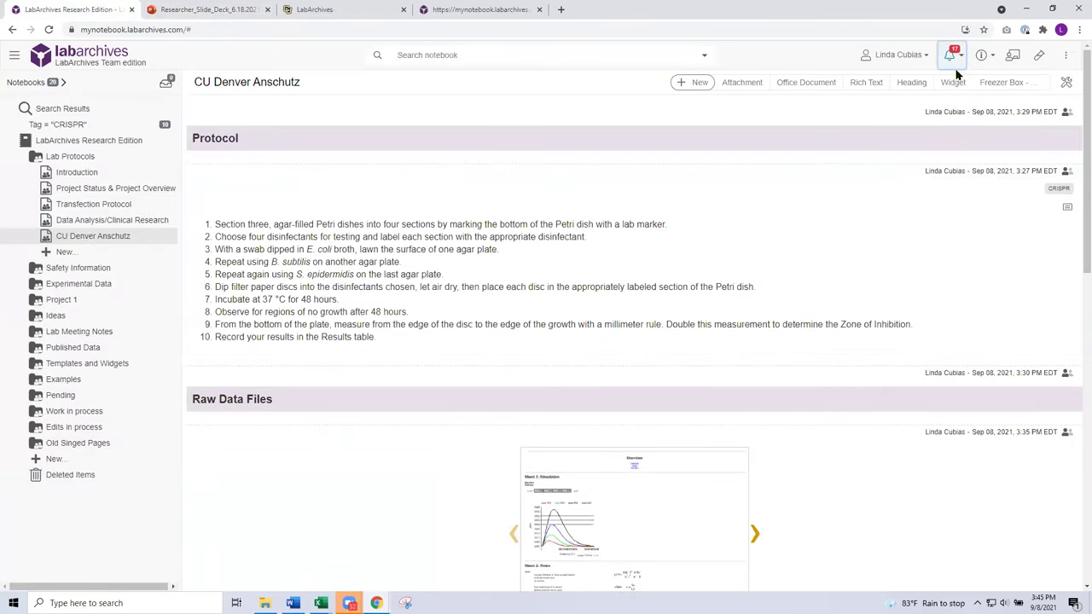
Step: Open the notebook's User Management settings and bring up the form for adding a user to the notebook
click(1067, 58)
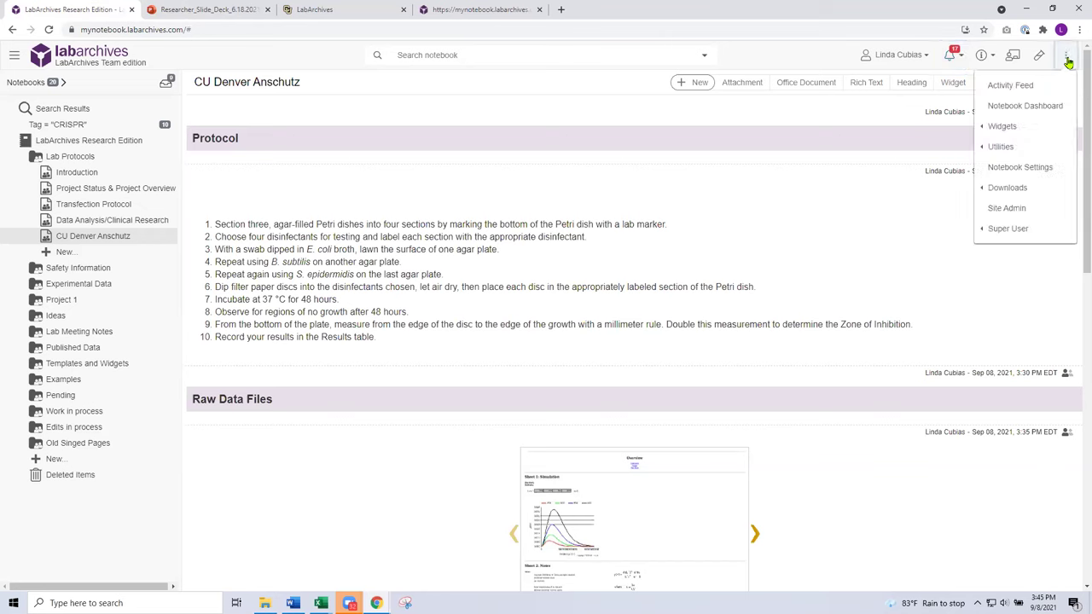
click(1050, 171)
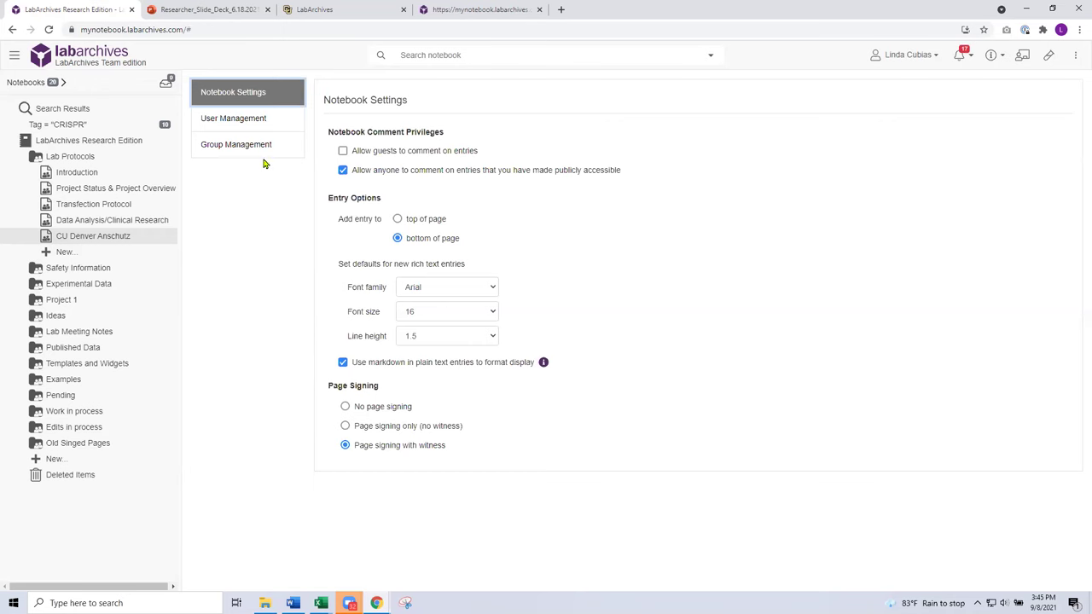
click(246, 126)
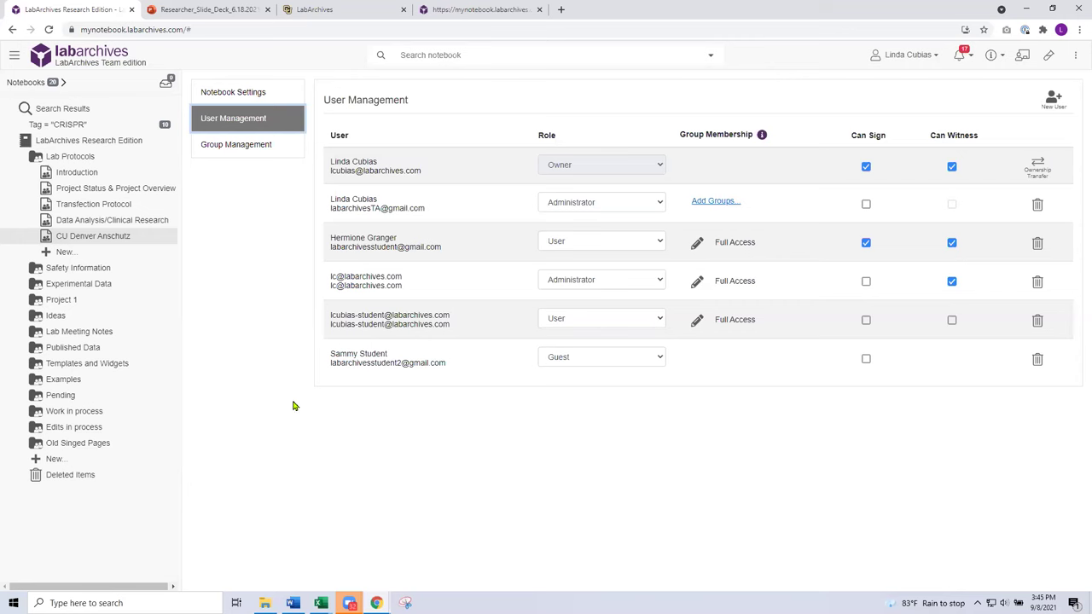
click(1053, 99)
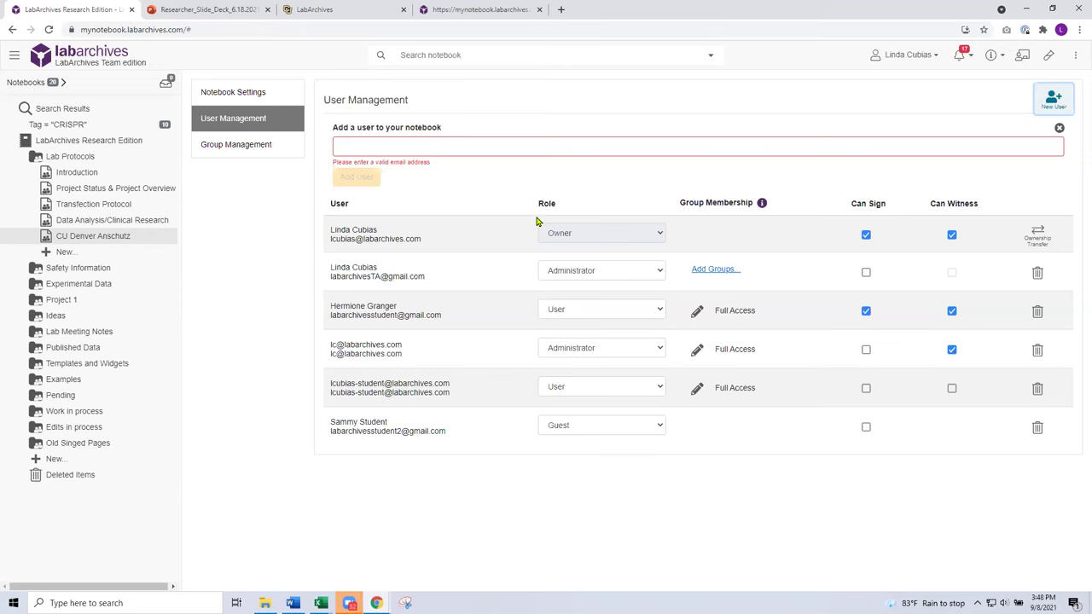
Step: View the role options for the first account with the User role, leaving the role as it is
click(657, 314)
click(450, 313)
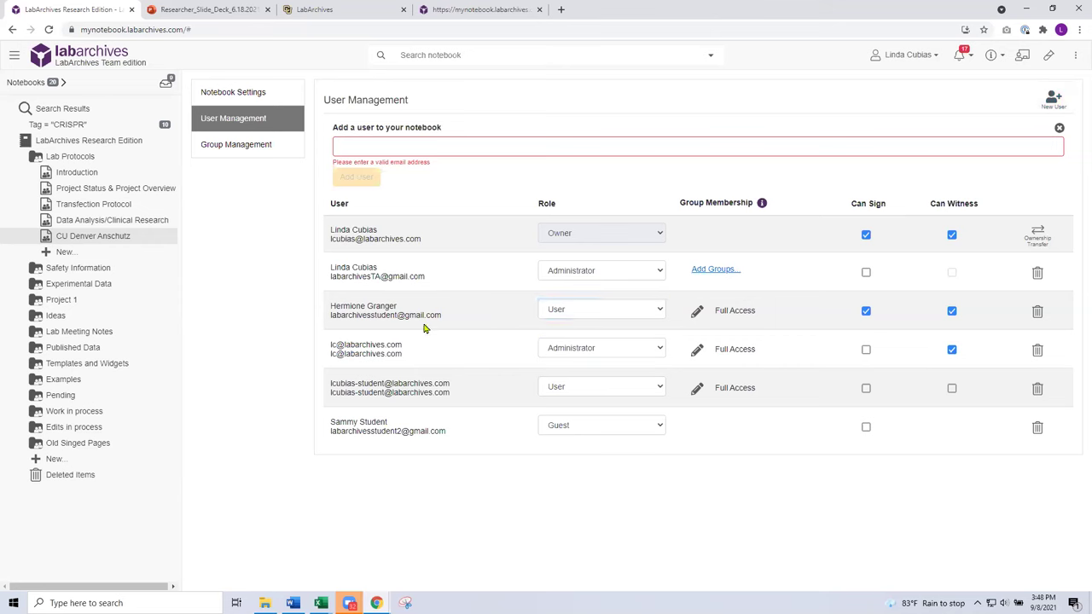
click(659, 312)
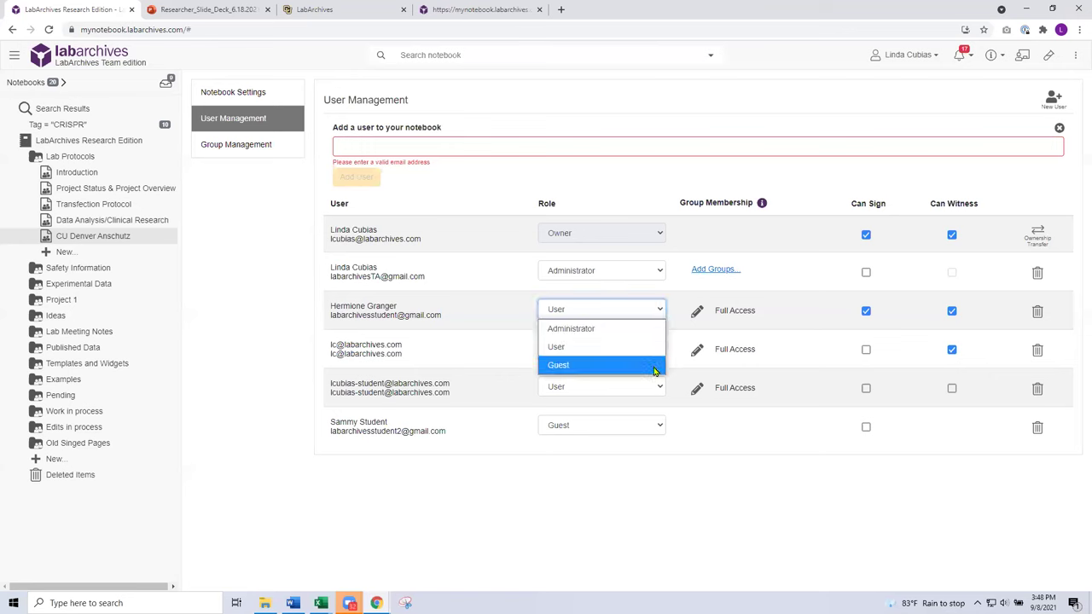
click(739, 516)
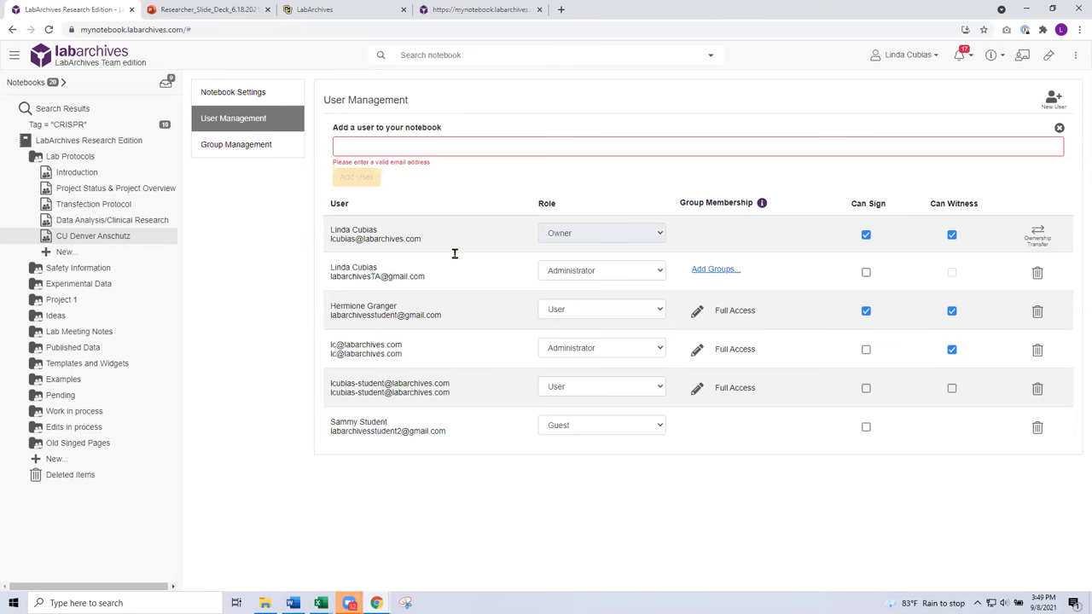
click(85, 269)
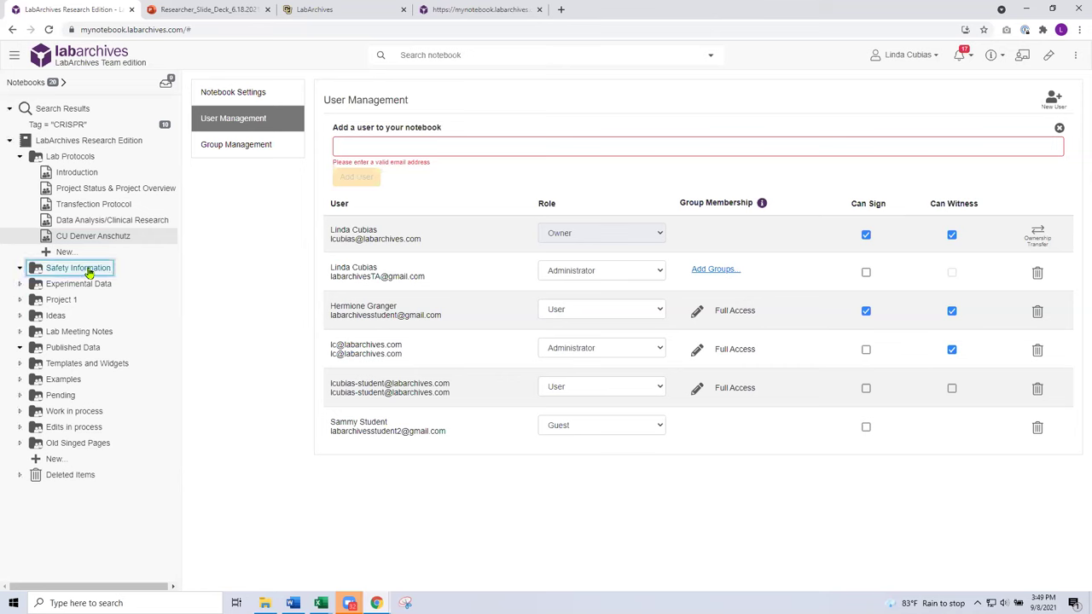
click(214, 29)
key(Escape)
click(60, 270)
click(206, 29)
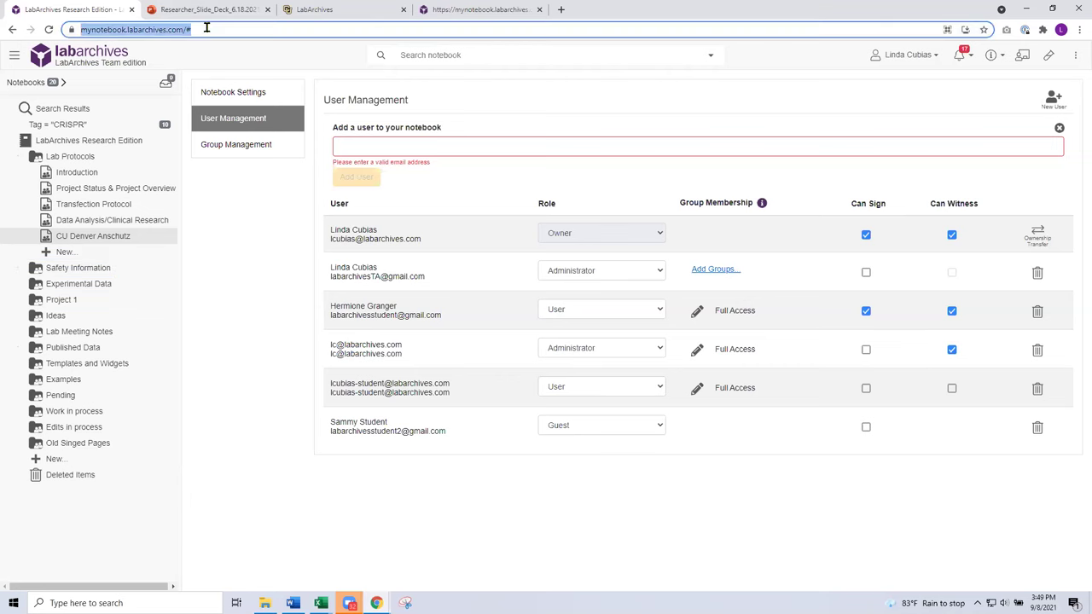
click(469, 11)
click(98, 10)
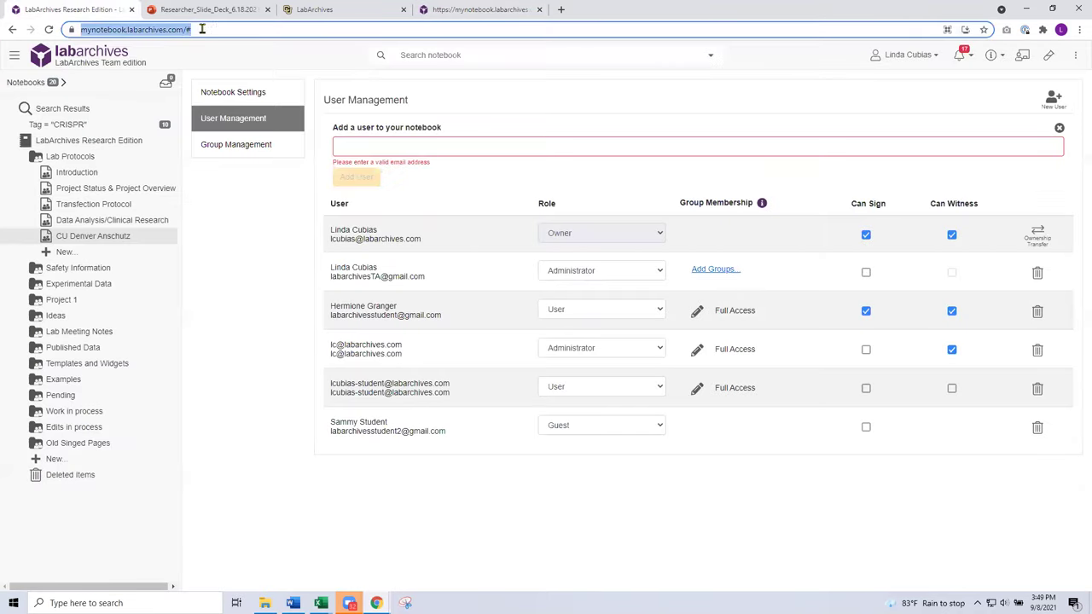
click(243, 41)
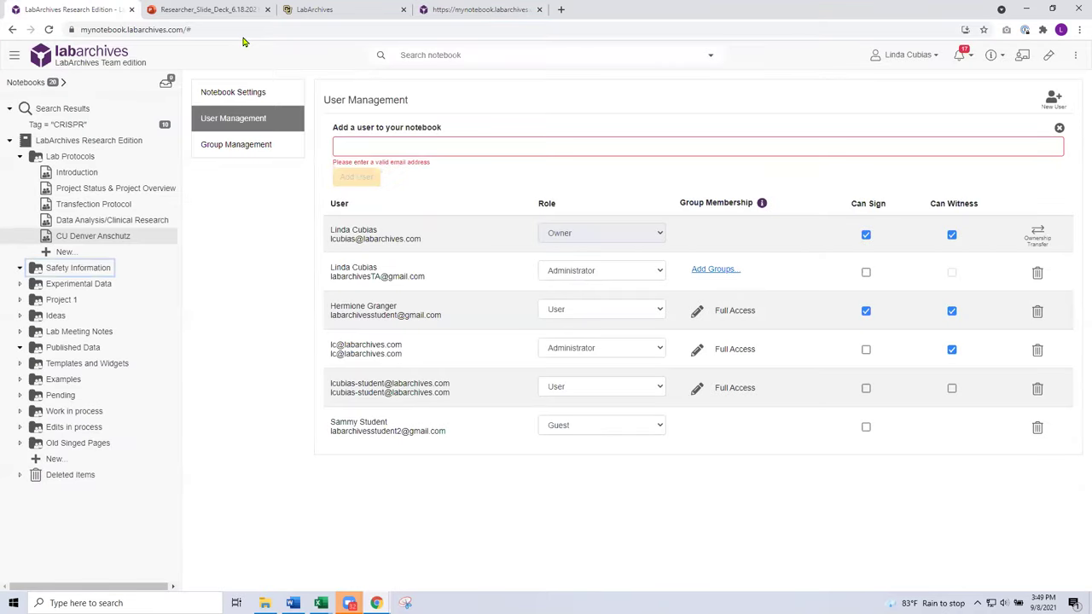
click(205, 35)
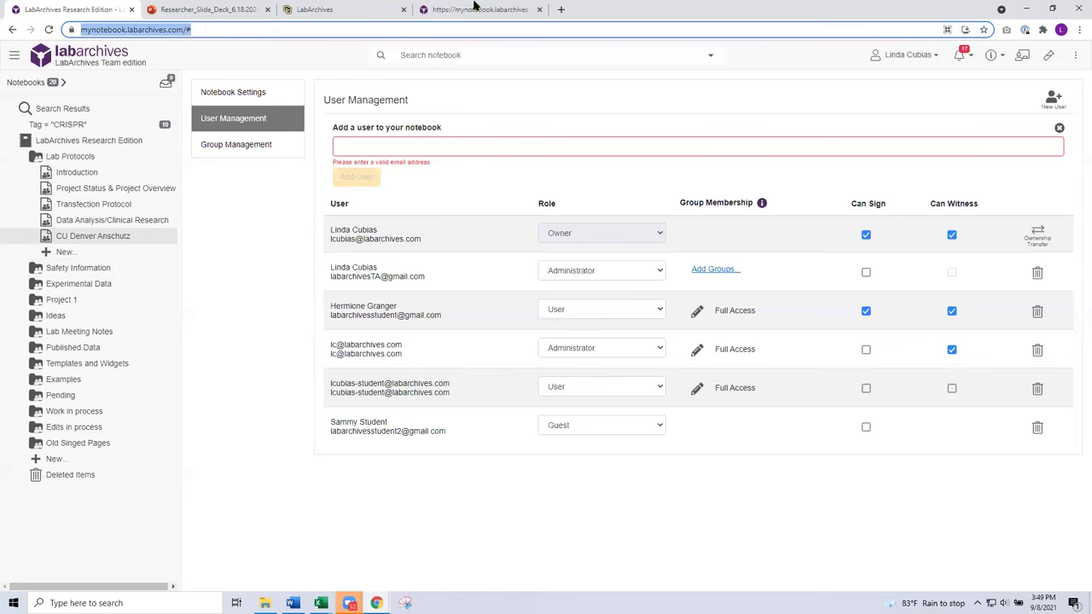
Step: Open the LabArchives notebook at mynotebook.labarchives.com in a new browser tab
click(560, 9)
text(lab)
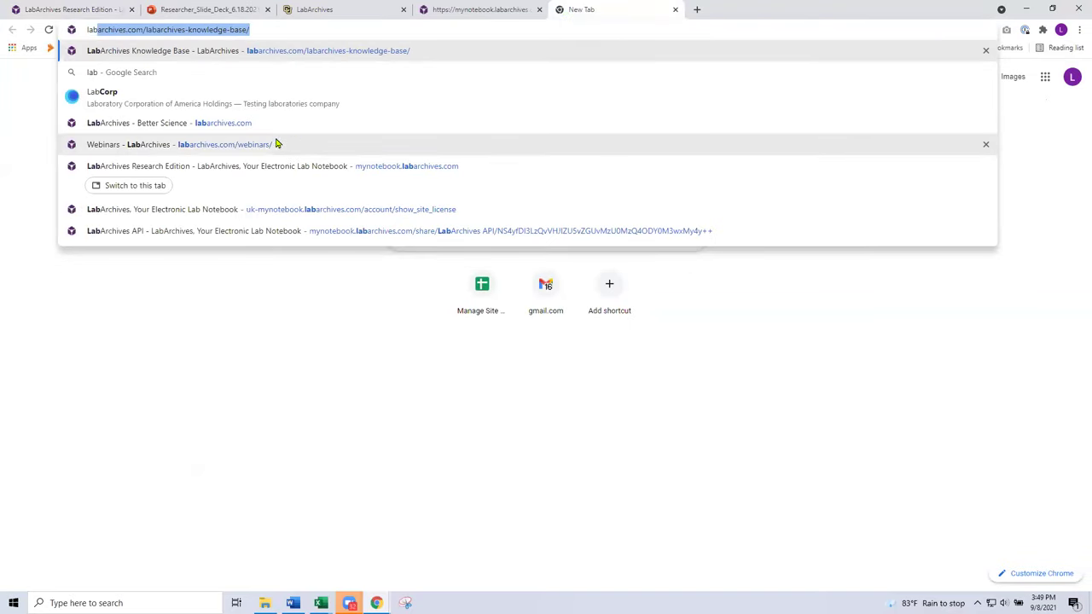
click(237, 169)
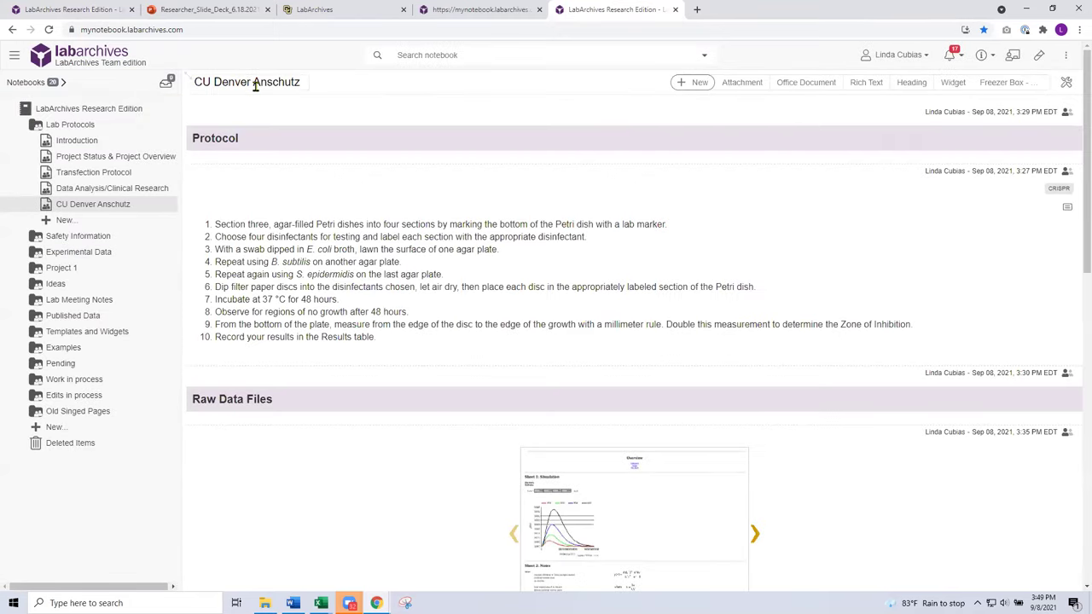
Step: Examine the Signed Page with its page tool options and the Witnessed Page in the Safety Information folder
click(100, 237)
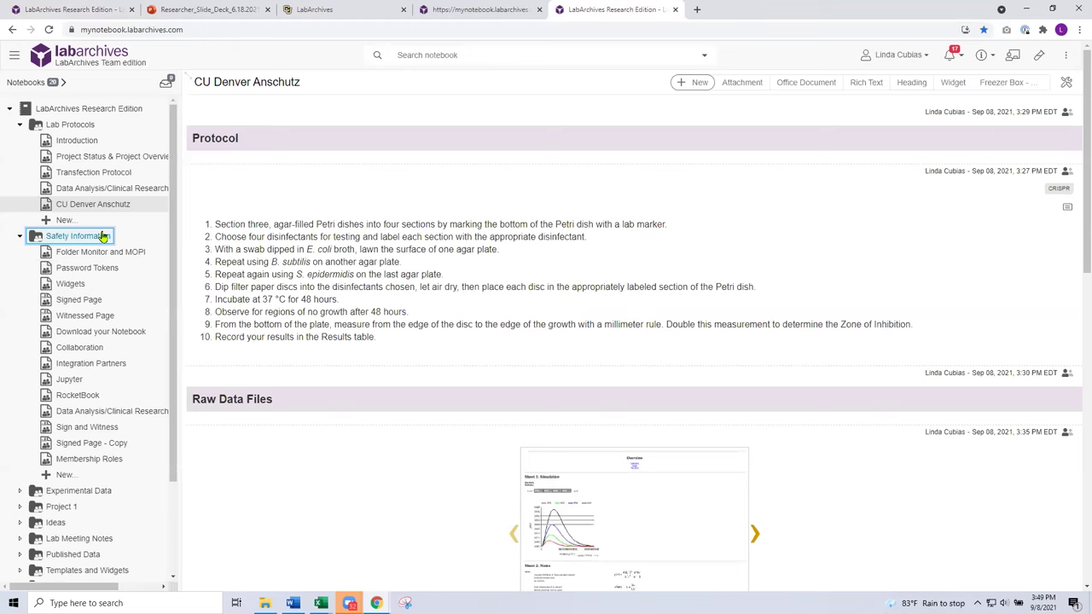
click(89, 301)
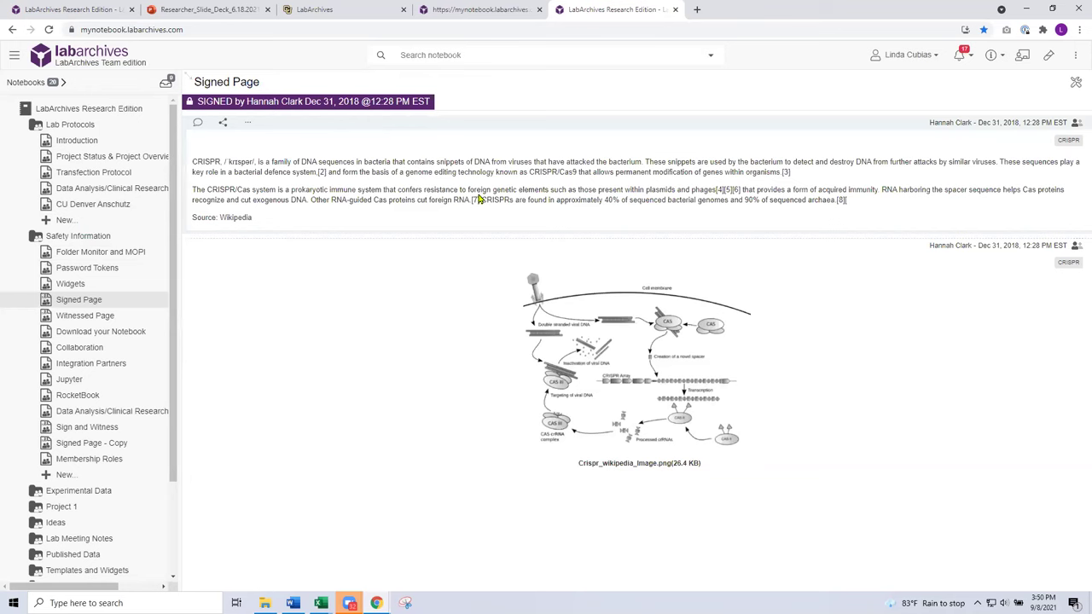
click(1076, 86)
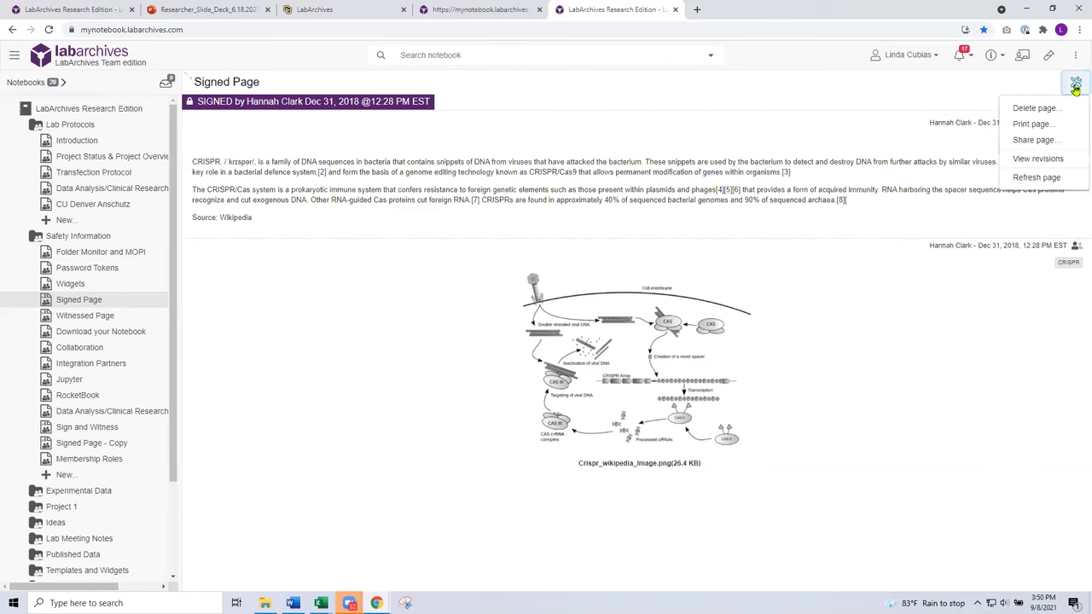
click(983, 89)
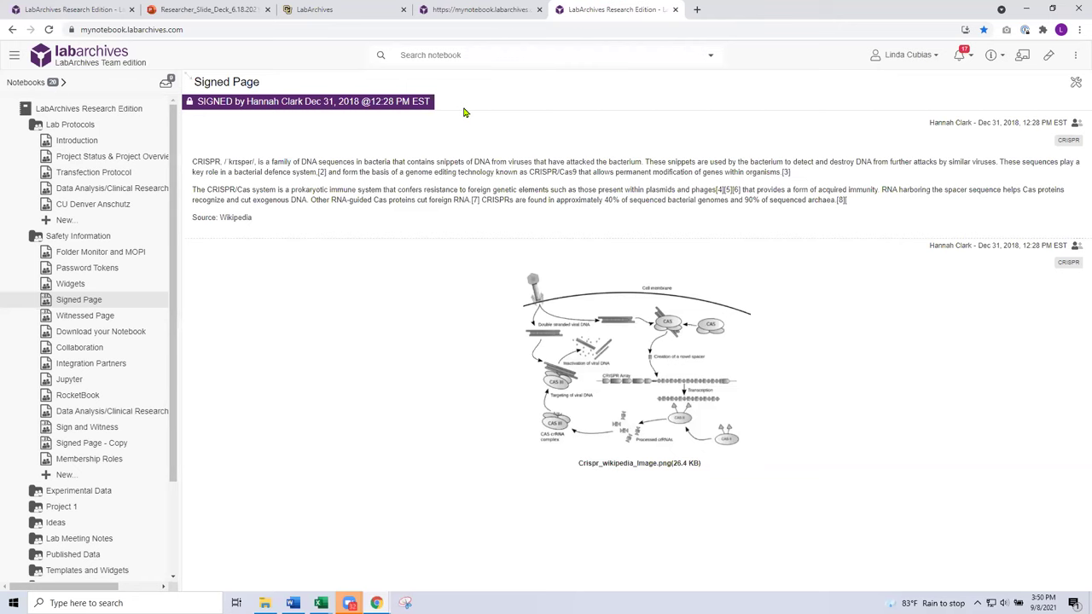
click(85, 318)
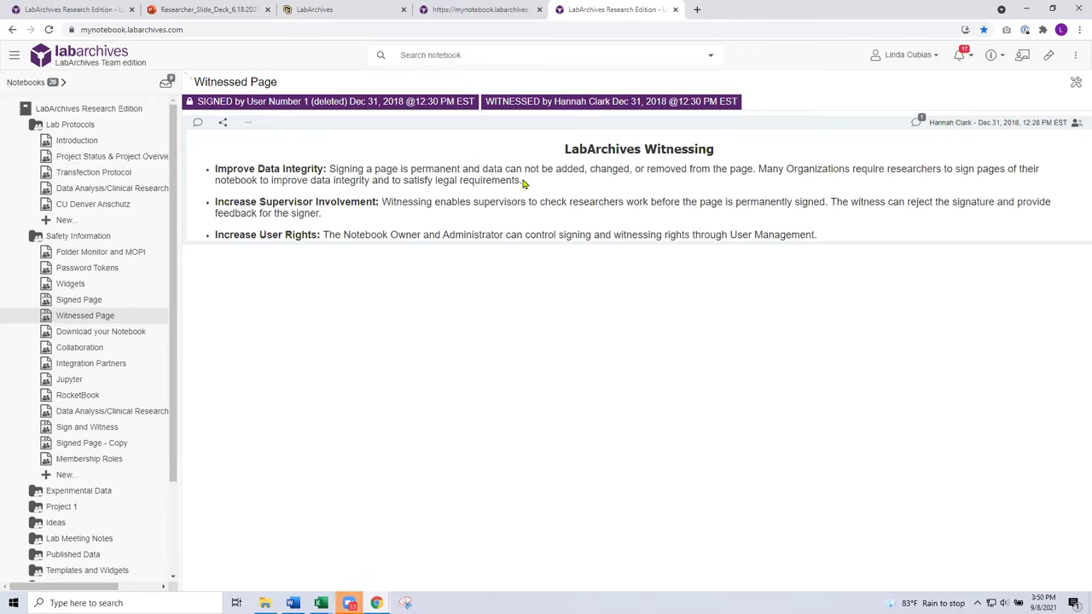
Step: Open the Download your Notebook page and view the notebook utilities for creating an offline notebook or PDF
click(126, 332)
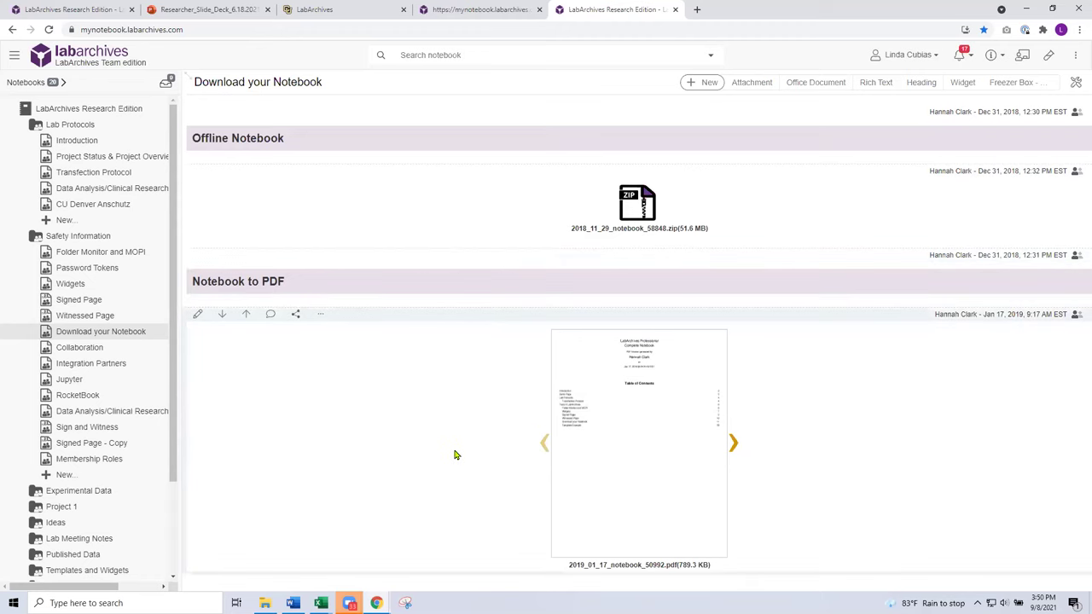
click(1077, 56)
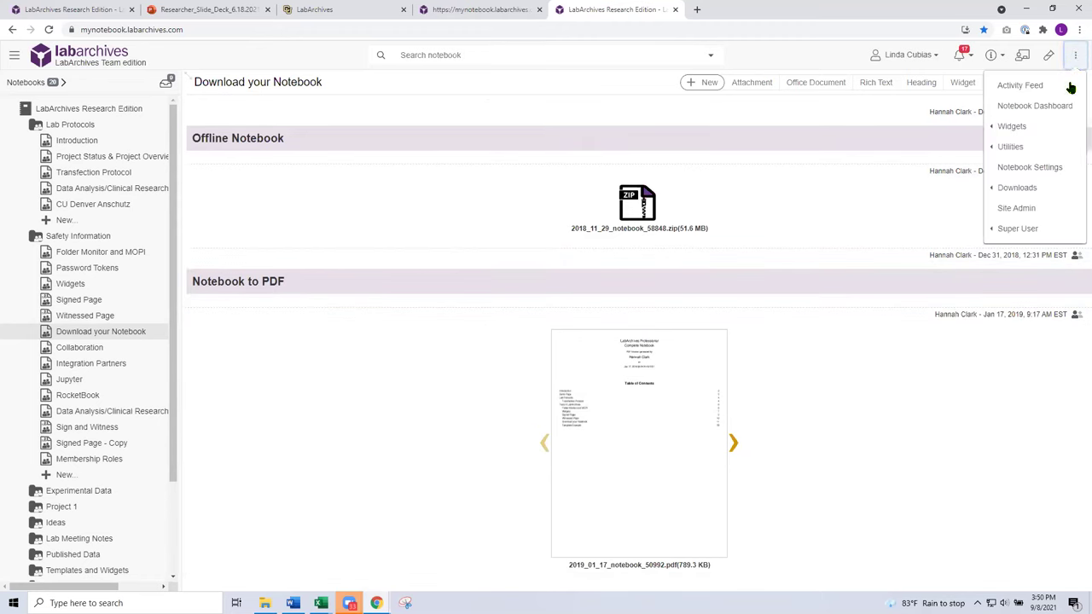
mouse_move(1058, 156)
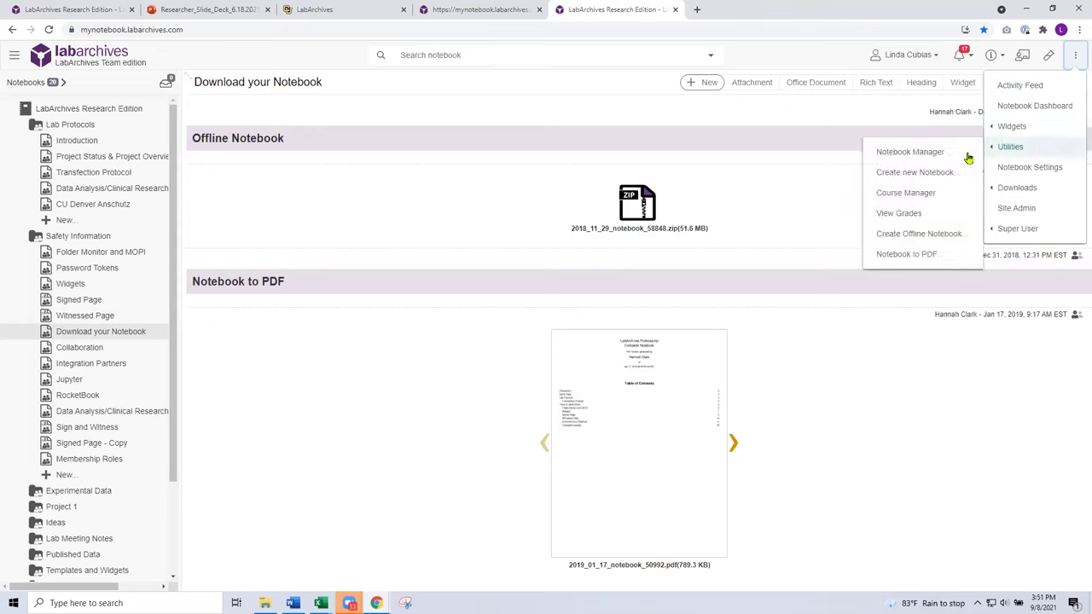
click(921, 410)
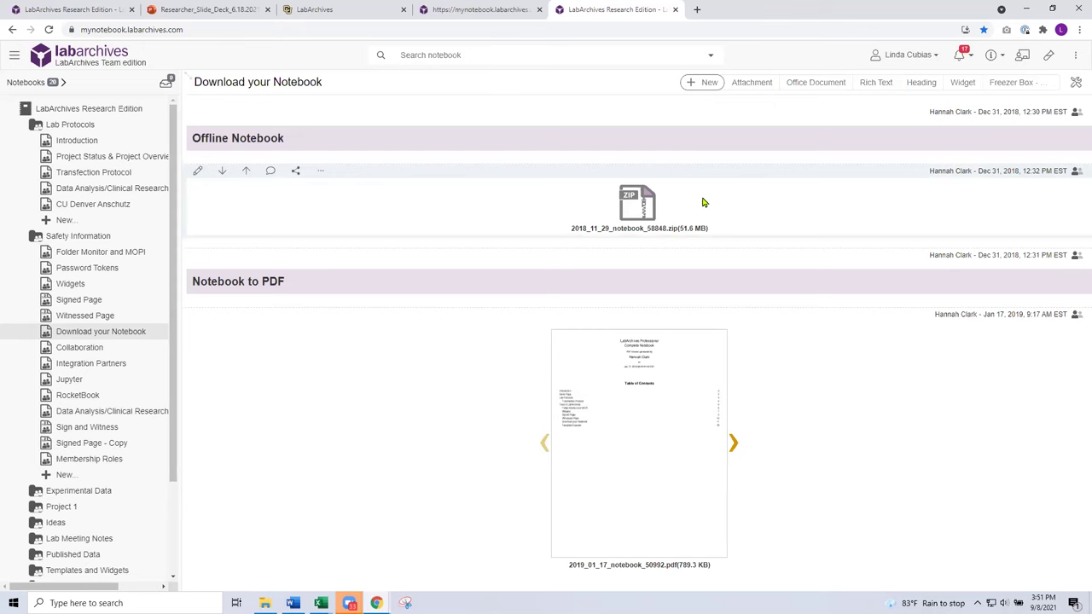
Step: View 2019_01_17_notebook_50992.pdf down to the slide deck's download link on page 2 and return to the notebook
mouse_move(646, 390)
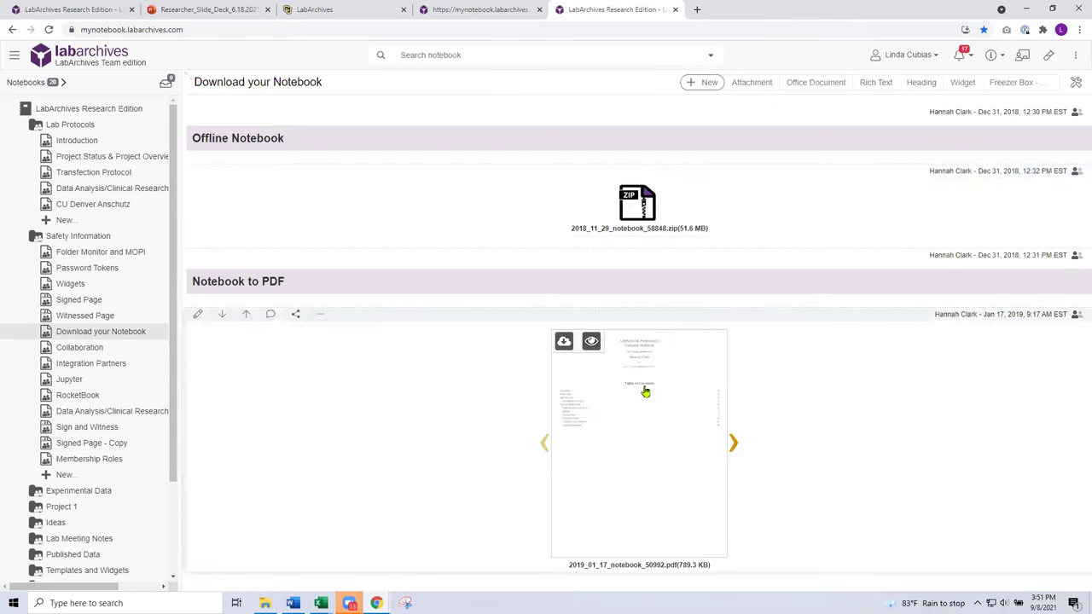
click(656, 418)
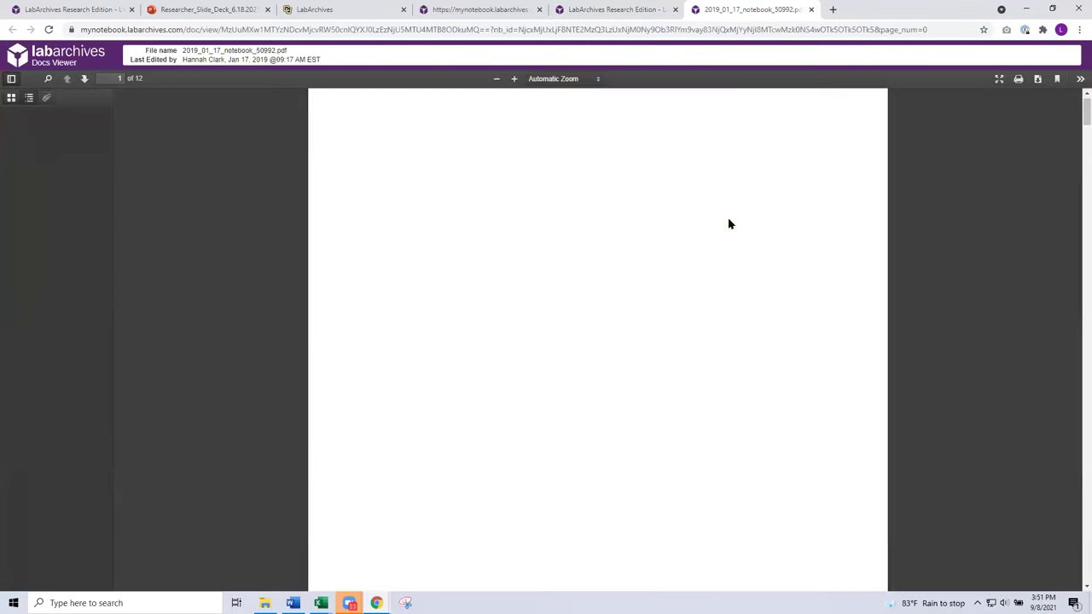
scroll(730, 226, down, 6)
scroll(732, 222, down, 8)
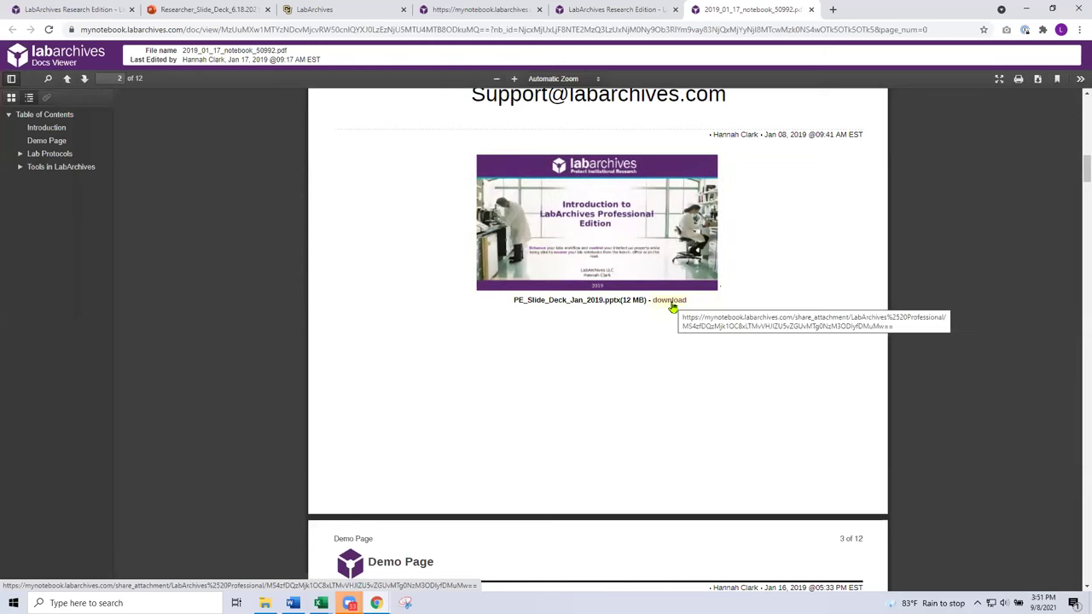
click(637, 11)
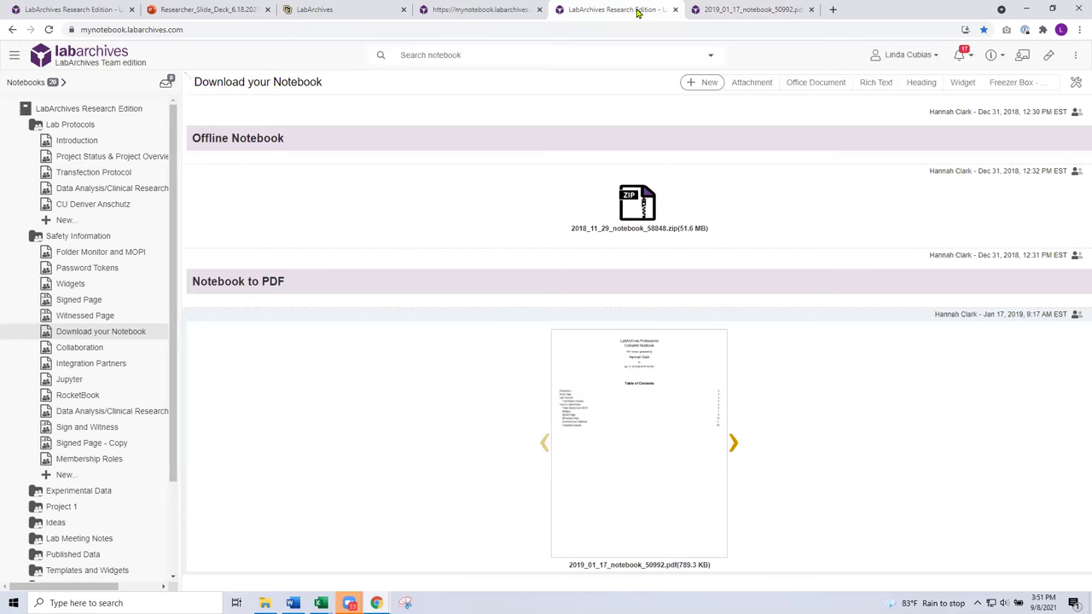
Step: View the available actions for the Project Status & Project Overview page and slightly widen the notebook navigation area
right_click(113, 162)
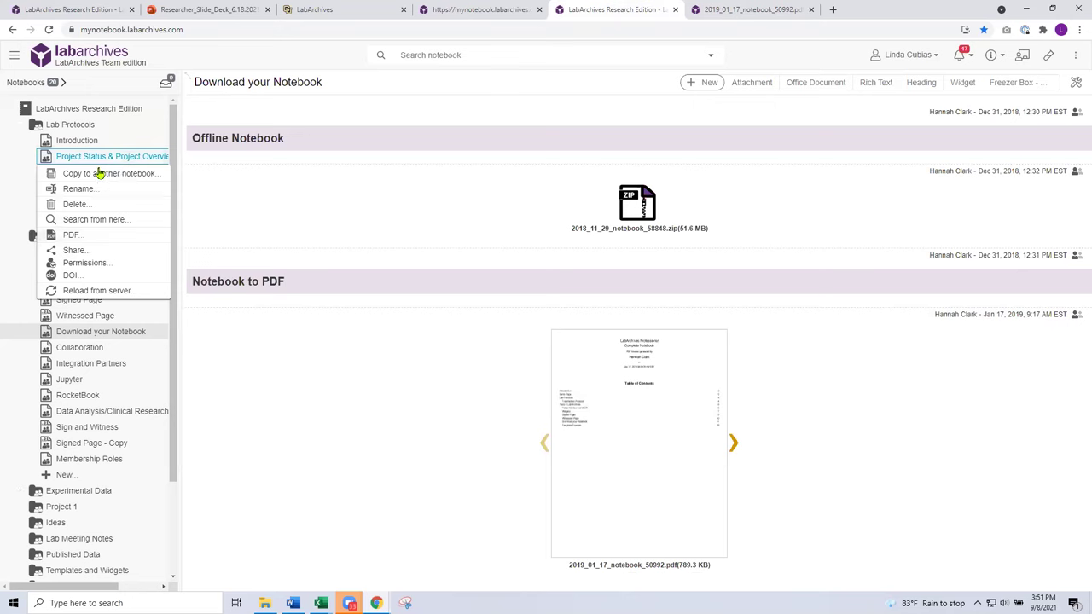
mouse_move(243, 115)
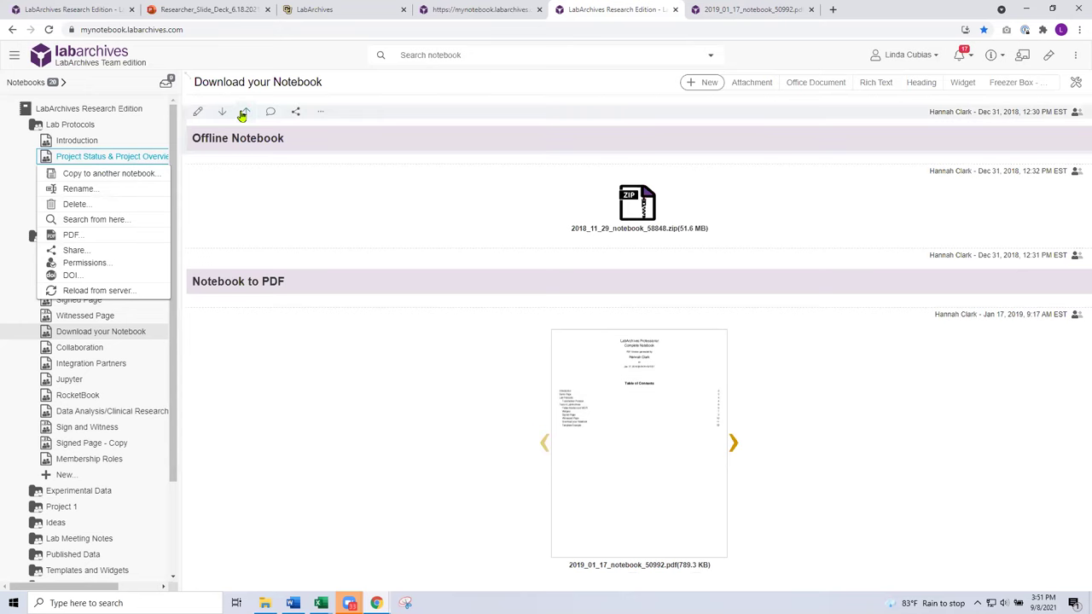
click(202, 56)
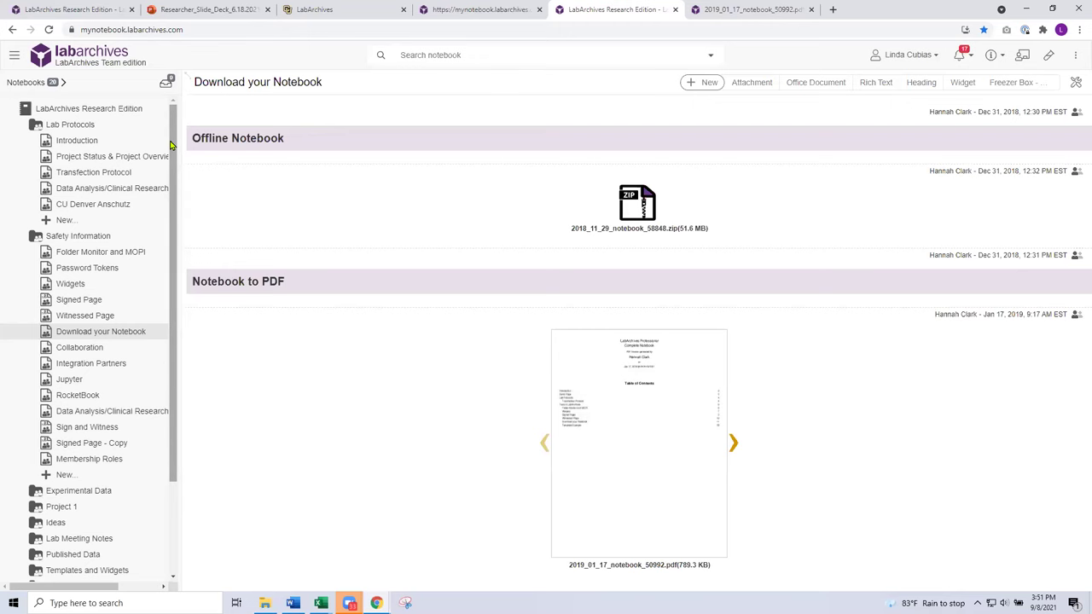
drag(180, 169, 193, 169)
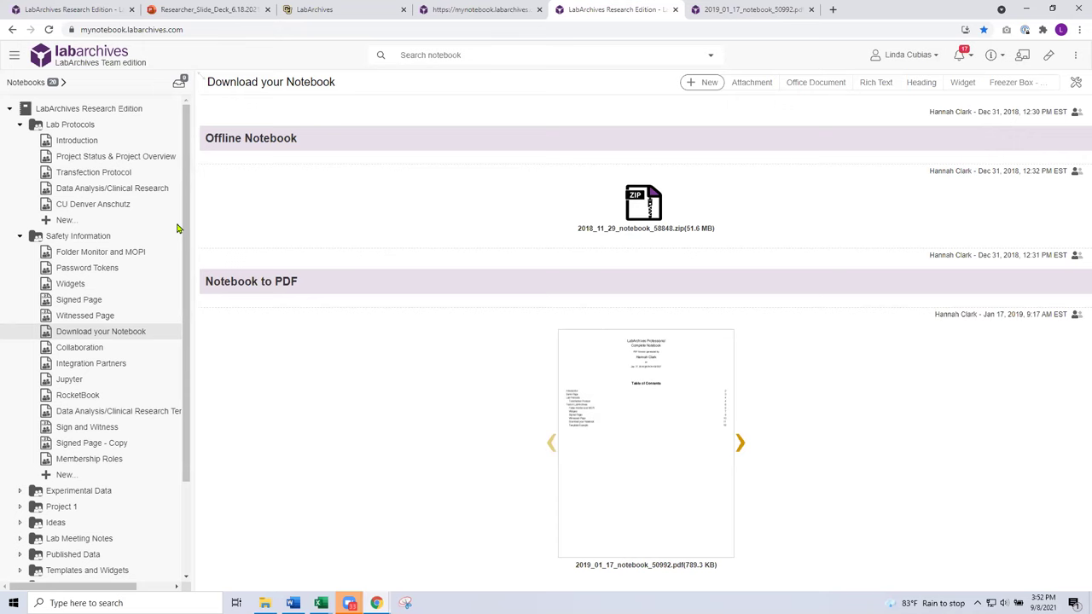
Step: Examine the Data Analysis/Clinical Research page in Lab Protocols from its raw data location through its code and scripts section
click(143, 193)
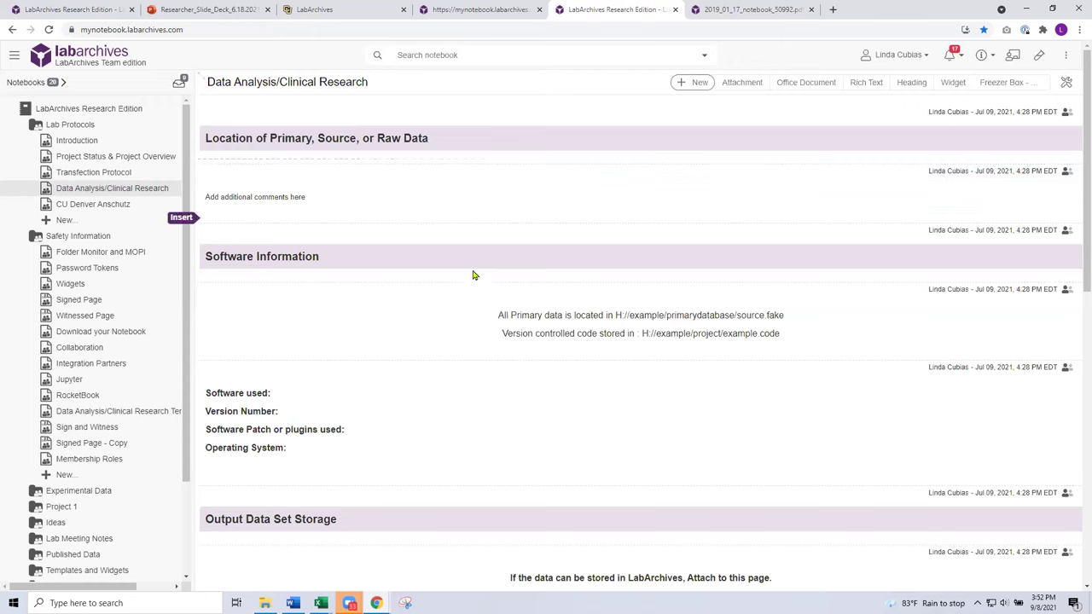
scroll(453, 332, down, 3)
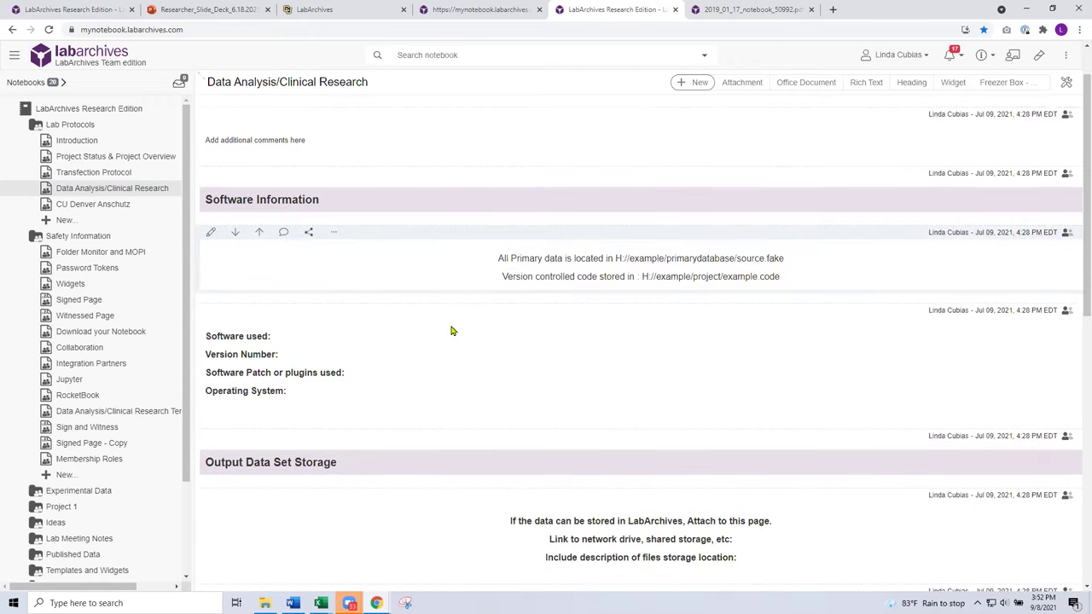
scroll(452, 331, down, 3)
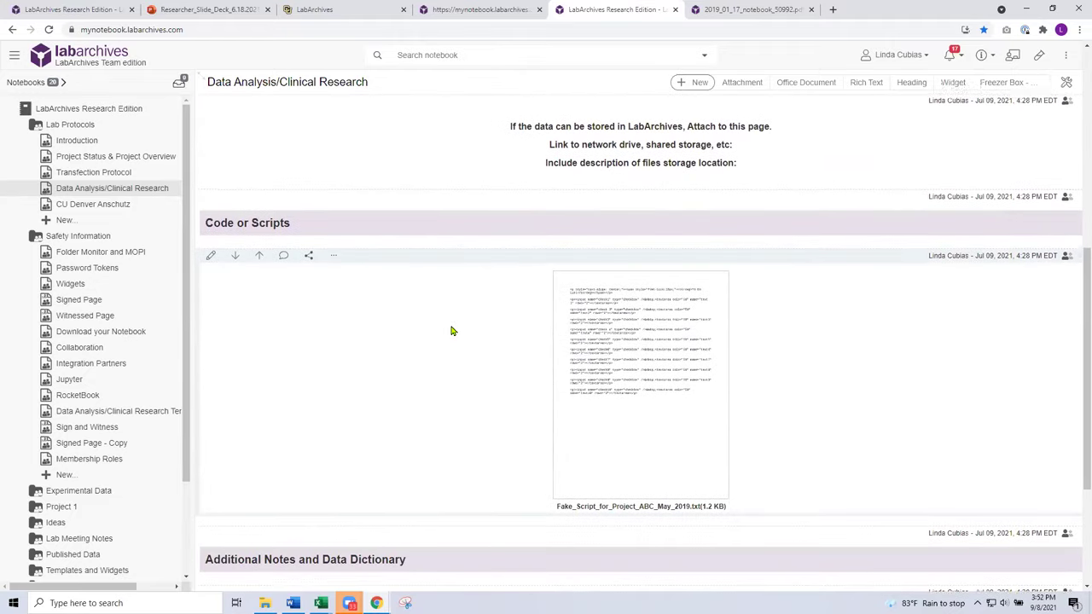
scroll(452, 331, up, 3)
scroll(452, 331, up, 5)
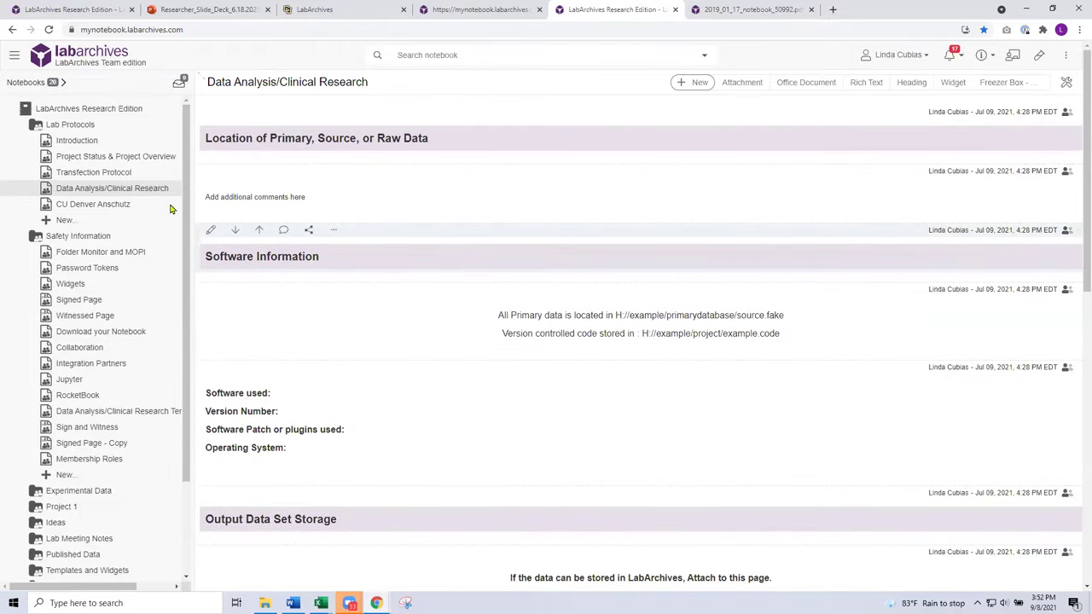
Step: Copy the Data Analysis/Clinical Research page with all entries into Lab Protocols as "Data Analysis/Clinical Research - Copy" and open the copy
click(68, 221)
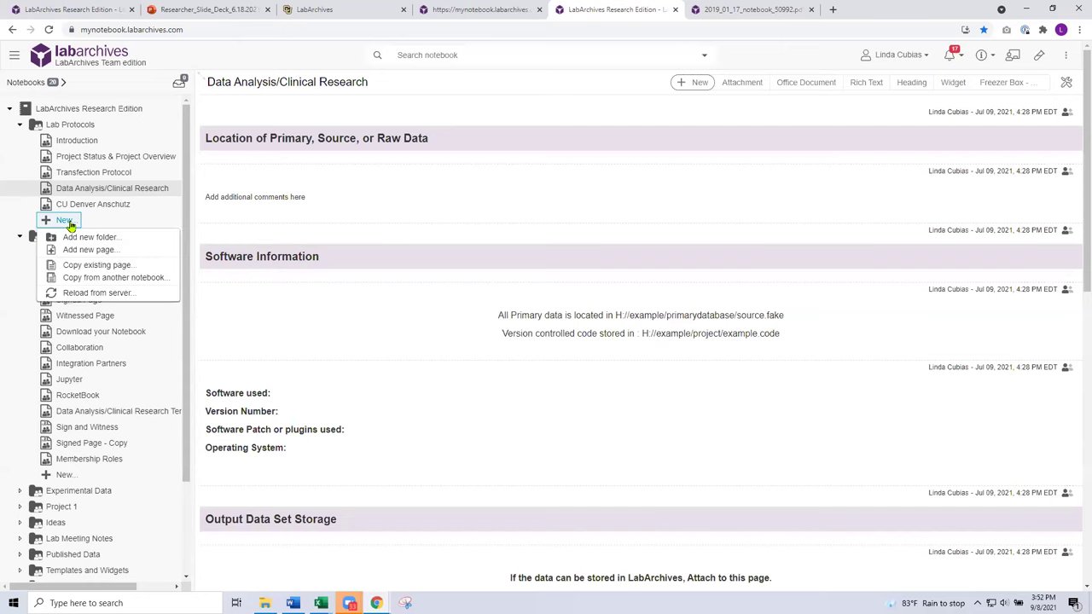
click(127, 265)
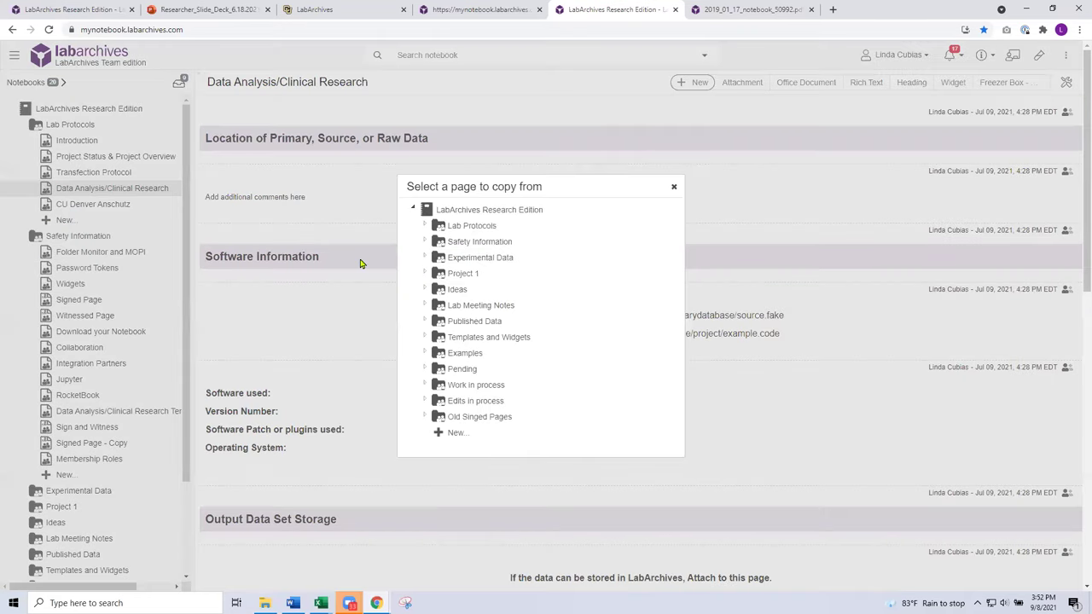
click(424, 228)
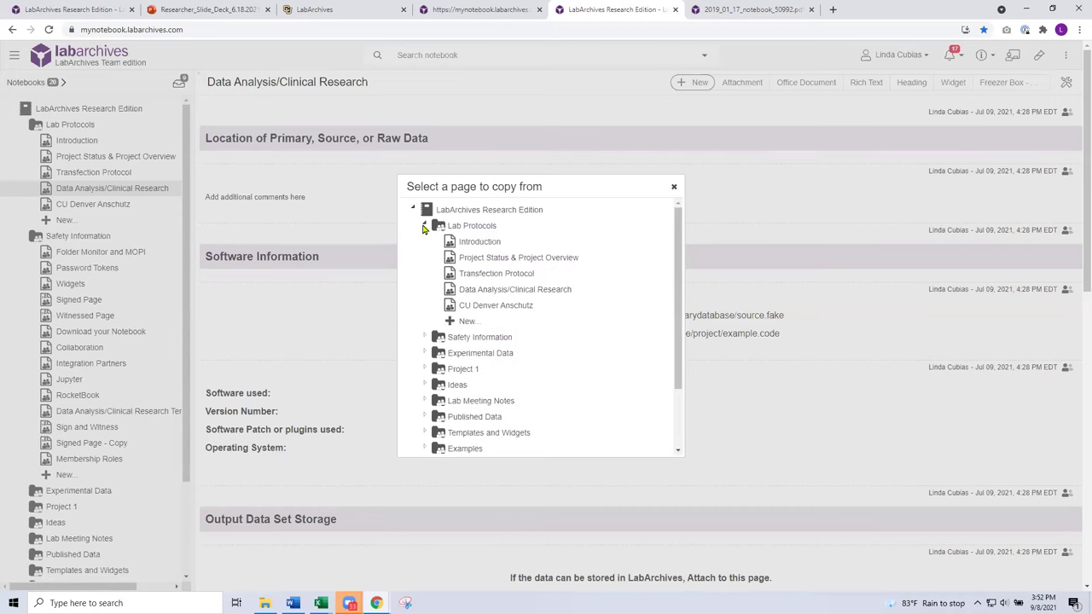
click(521, 293)
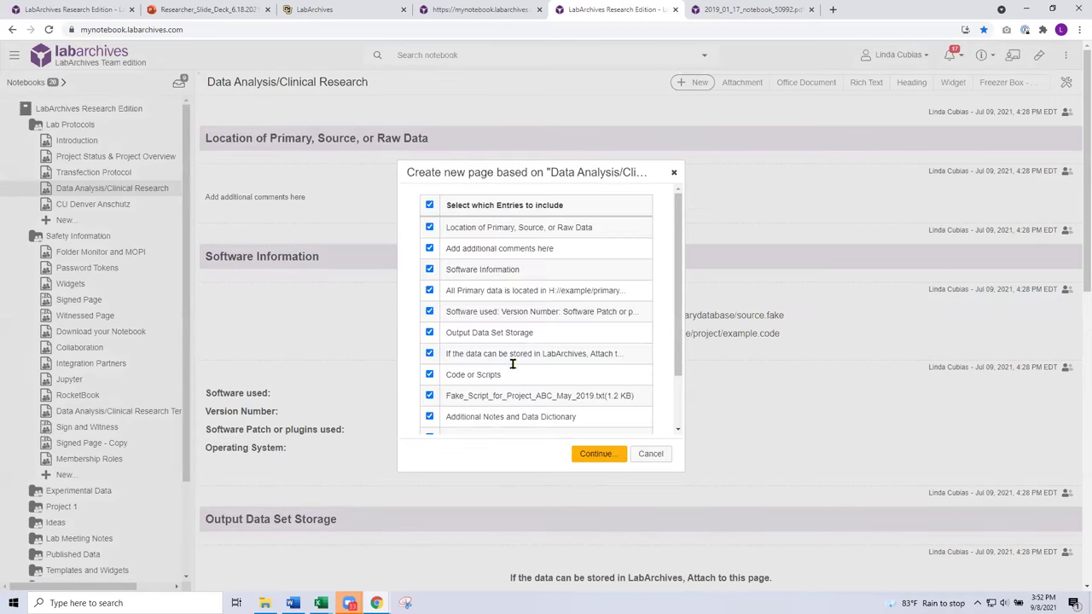
click(589, 458)
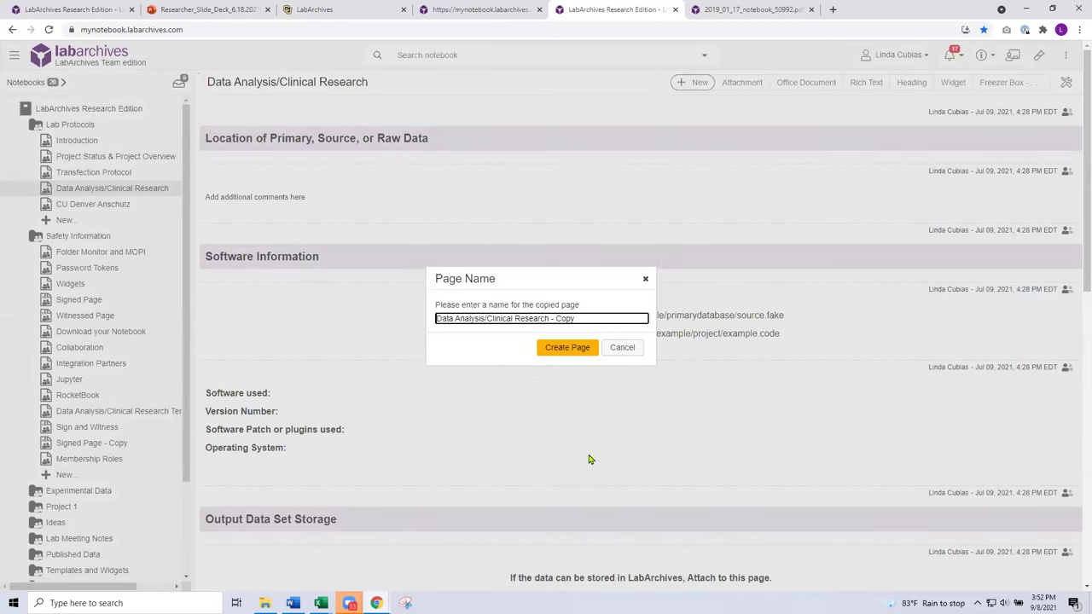
click(576, 349)
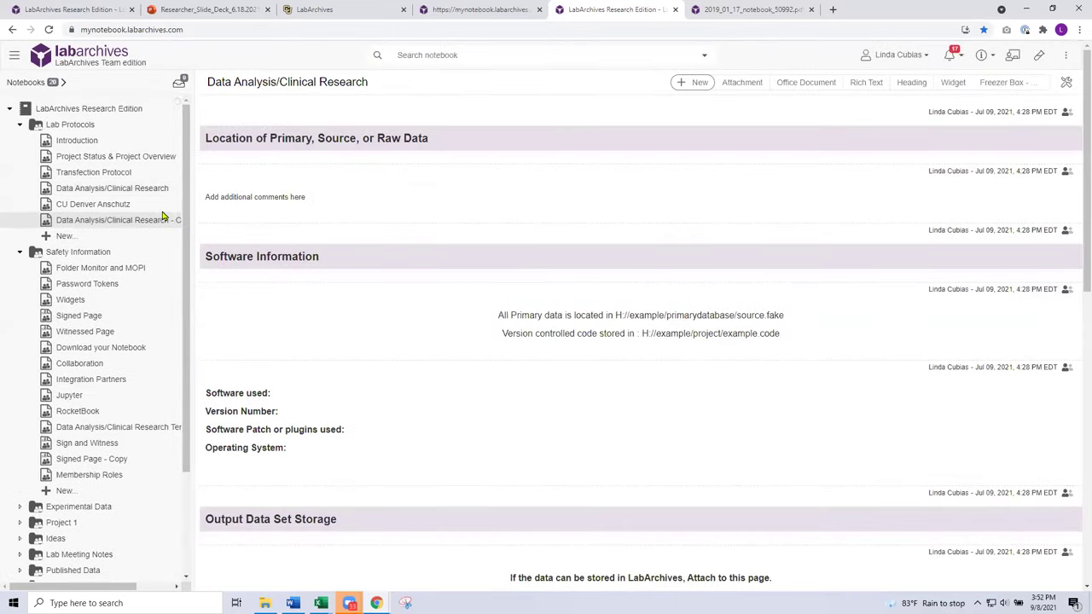
click(147, 221)
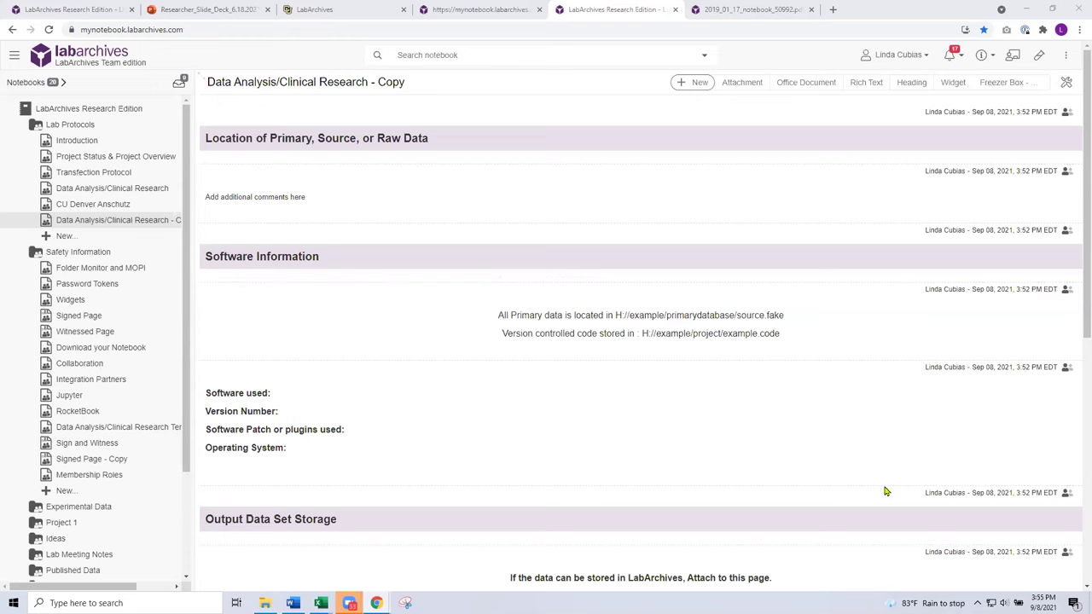
Step: Open page 8878-8888 in the Genotyping folder of the Nkx2.2 function in alpha cells notebook and view its spreadsheet and gel attachments
mouse_move(885, 492)
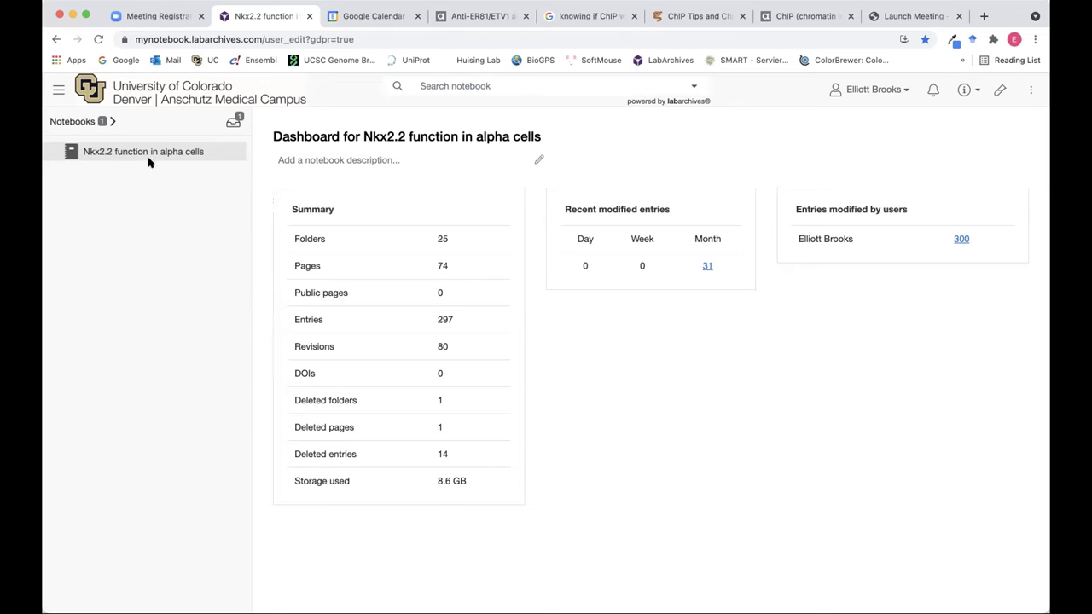
click(53, 153)
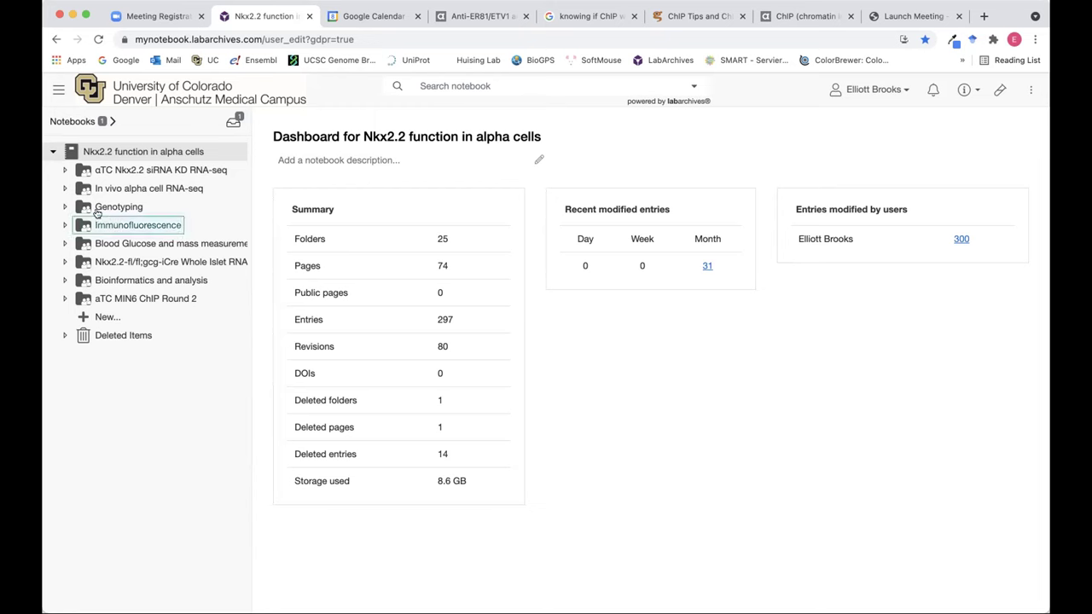
click(65, 209)
click(135, 226)
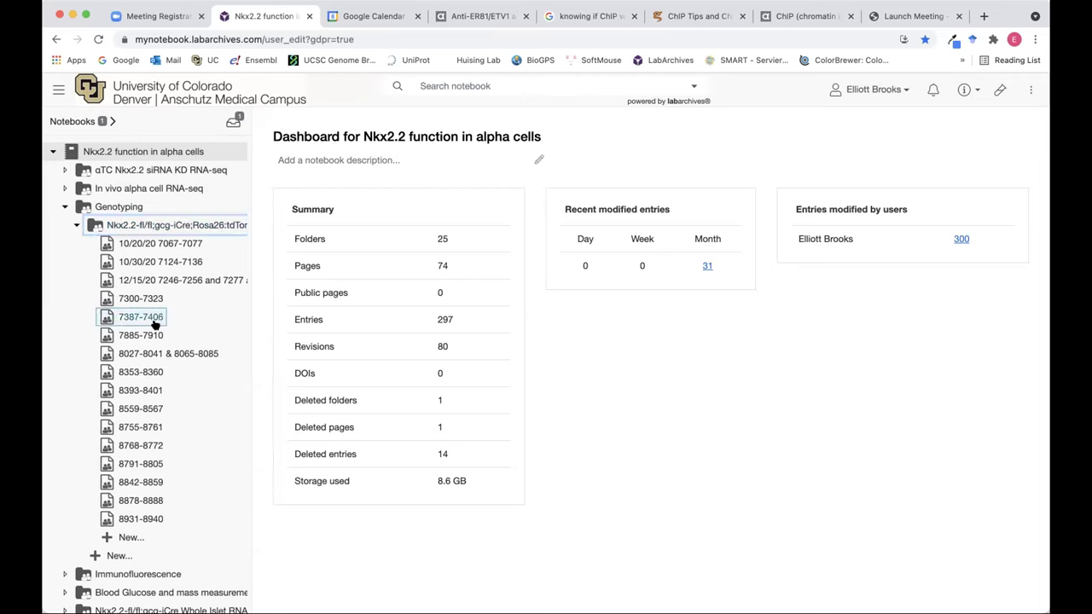
click(139, 500)
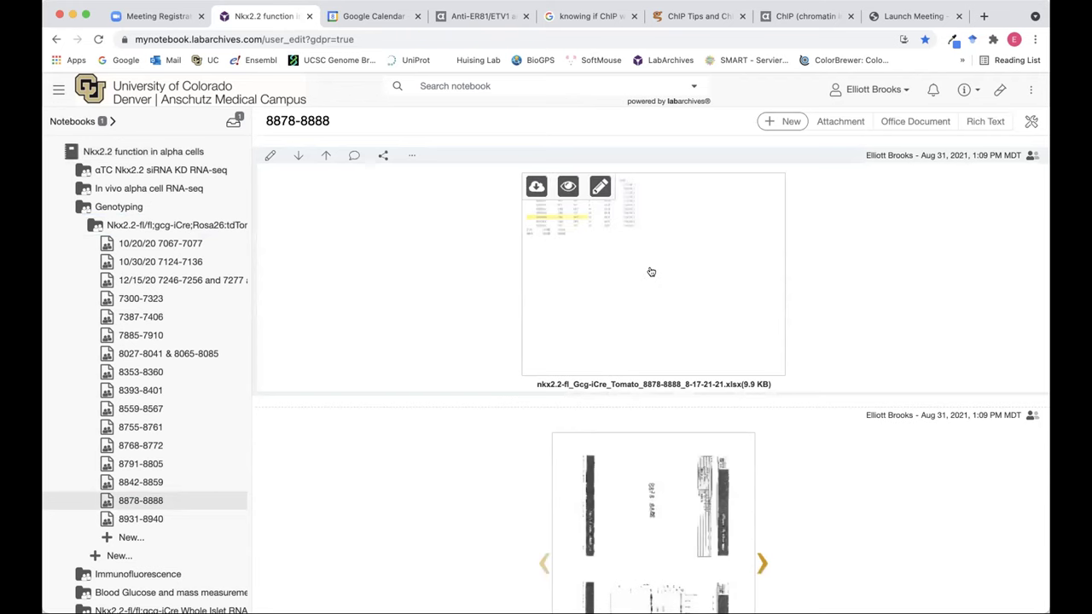
scroll(749, 342, down, 3)
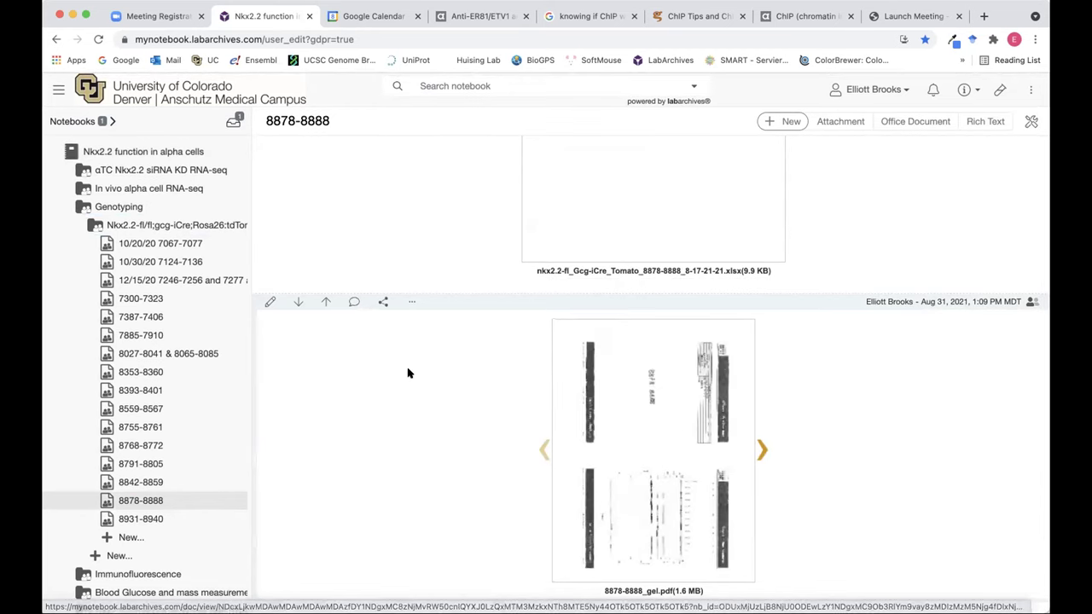
scroll(408, 373, up, 1)
scroll(408, 373, up, 2)
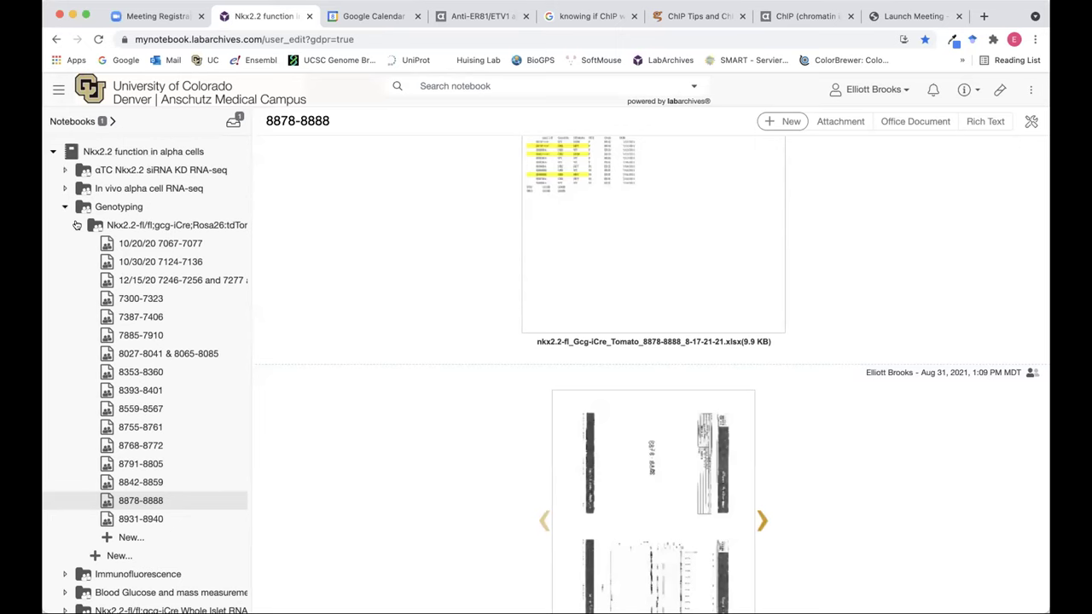
Step: Collapse the Genotyping folder and open Initial sort trial notes under In vivo alpha cell RNA-seq
click(77, 224)
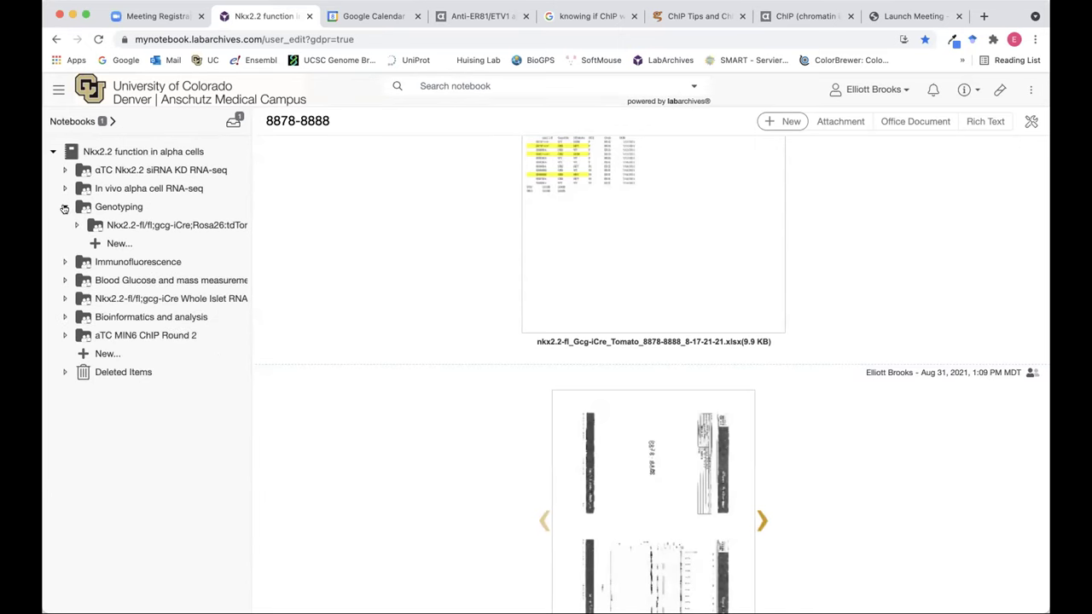
click(65, 207)
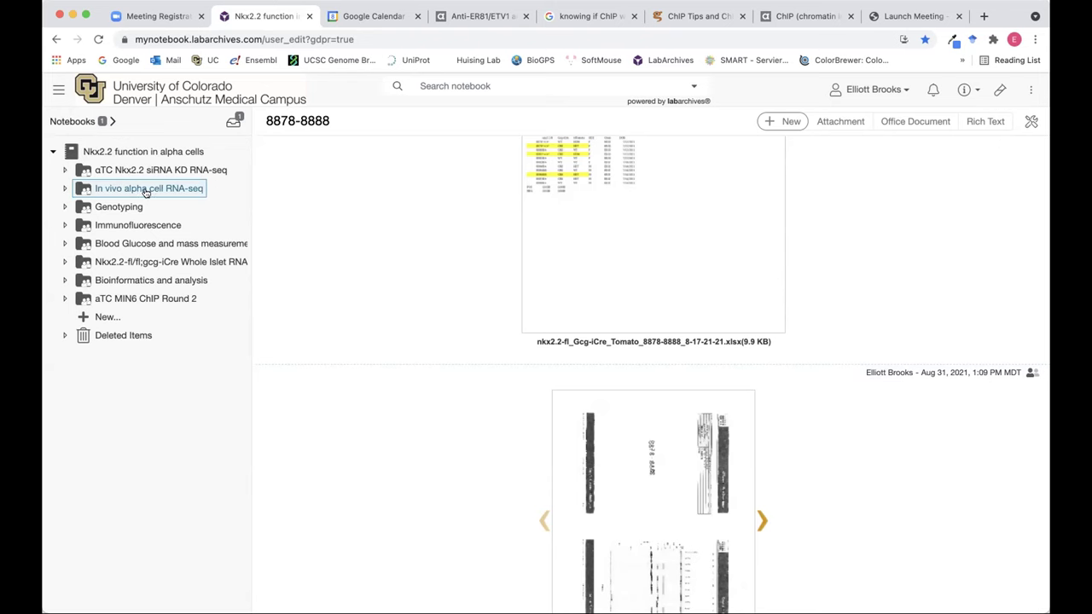
click(75, 189)
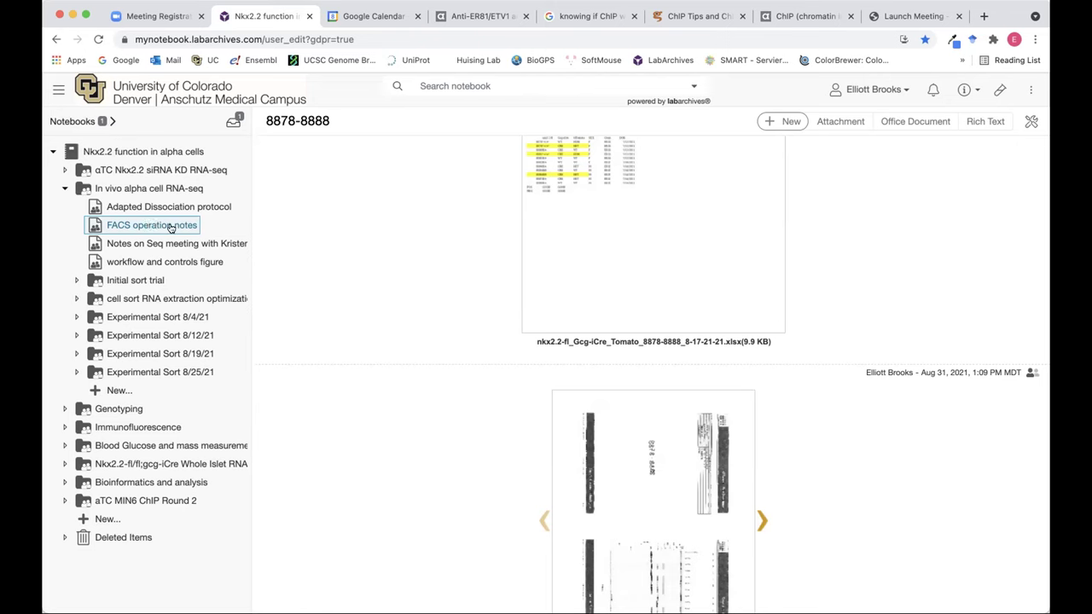
click(111, 280)
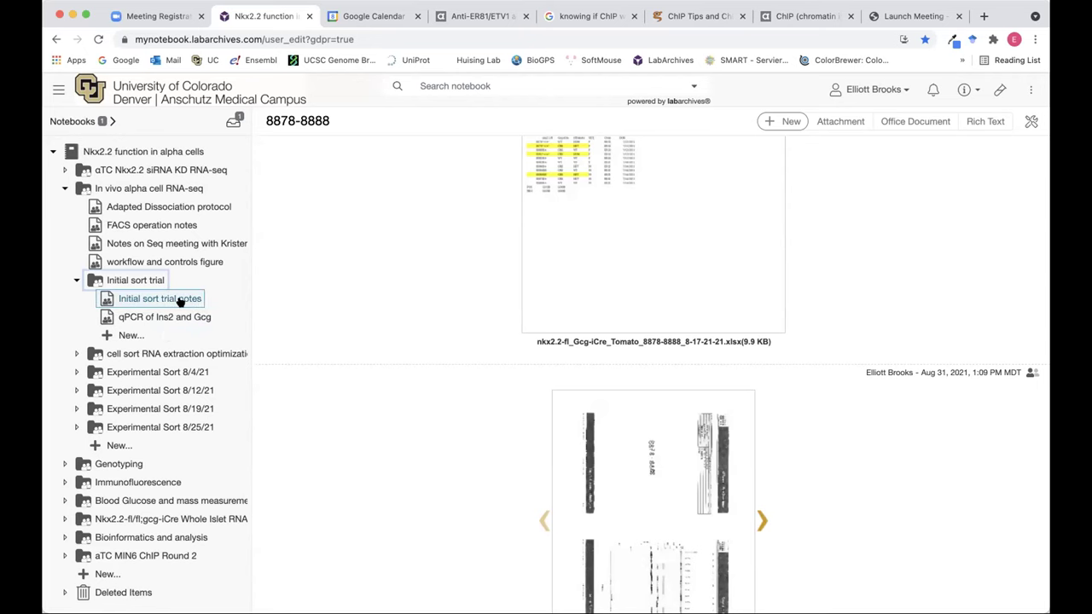
click(149, 299)
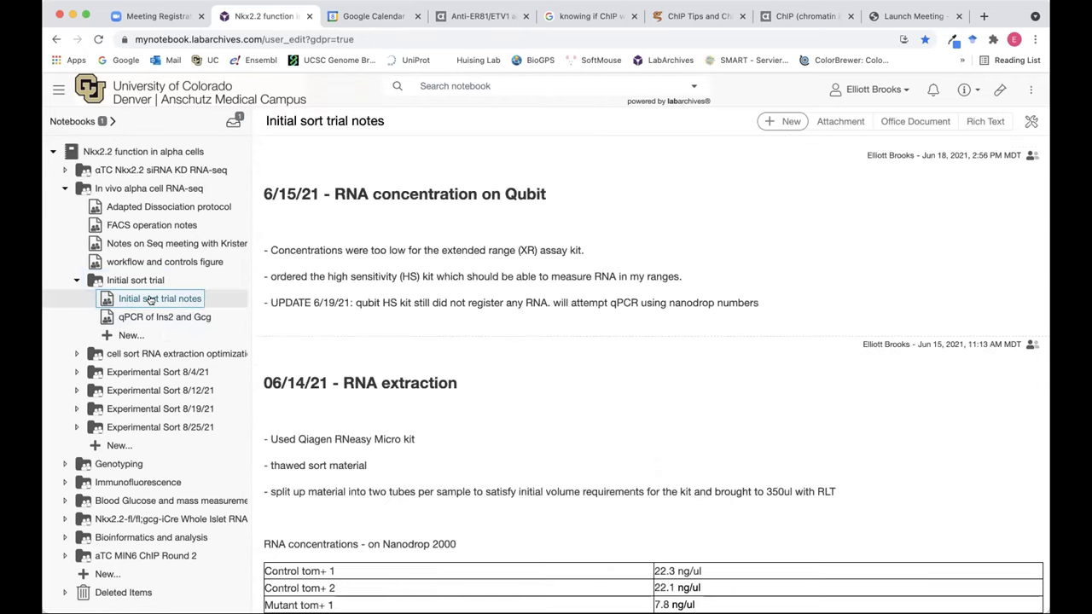
Step: Examine the Initial sort trial notes from the RNA concentration and extraction entries through the cell sort screenshots to the dish photo
scroll(491, 244, down, 1)
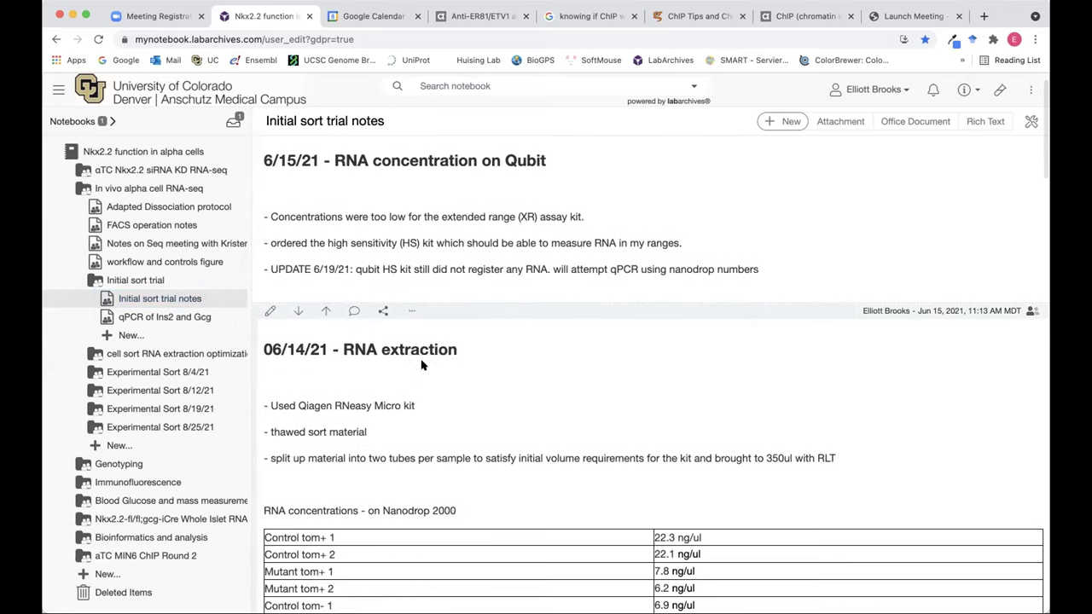
scroll(401, 260, up, 1)
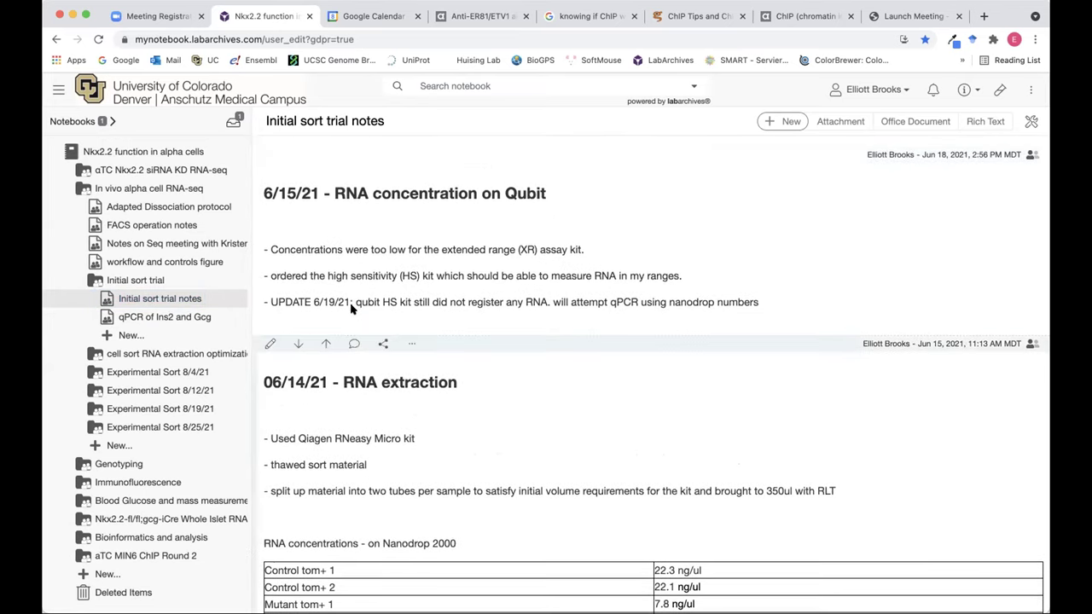
scroll(352, 290, down, 1)
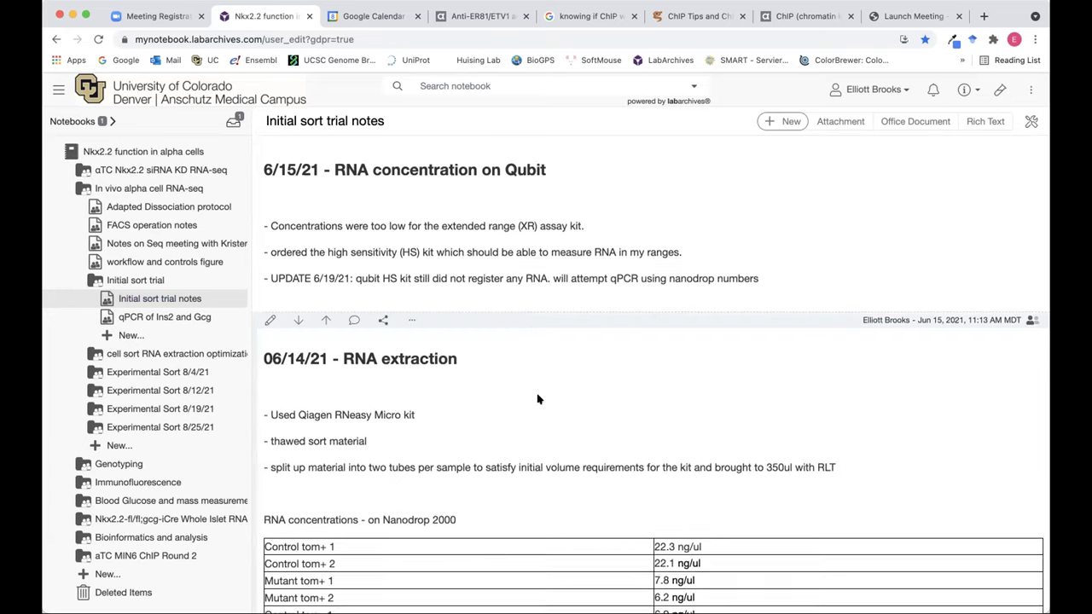
scroll(589, 384, down, 6)
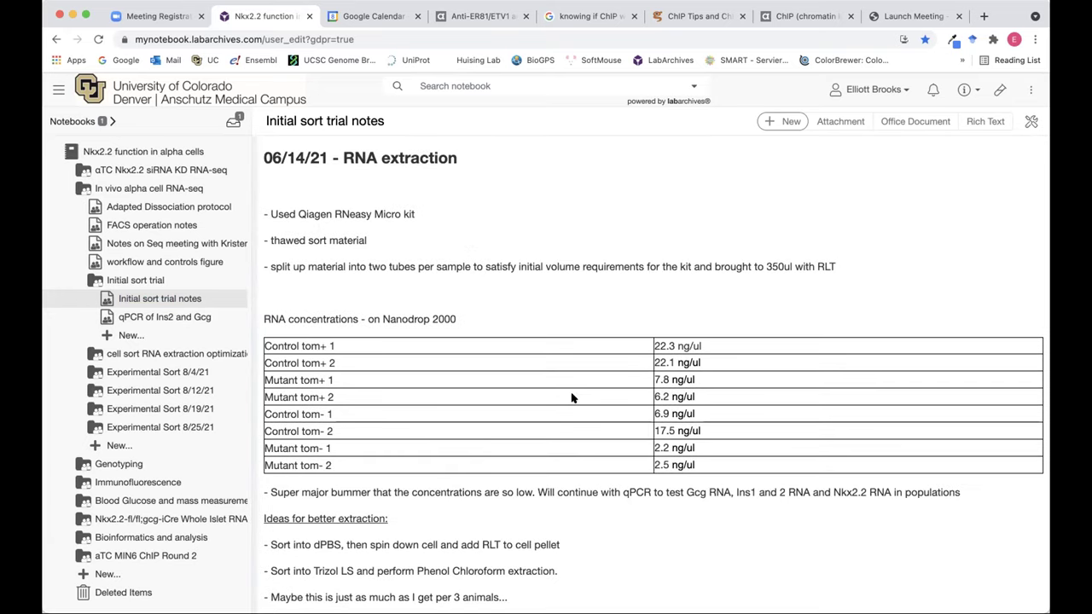
scroll(572, 398, down, 4)
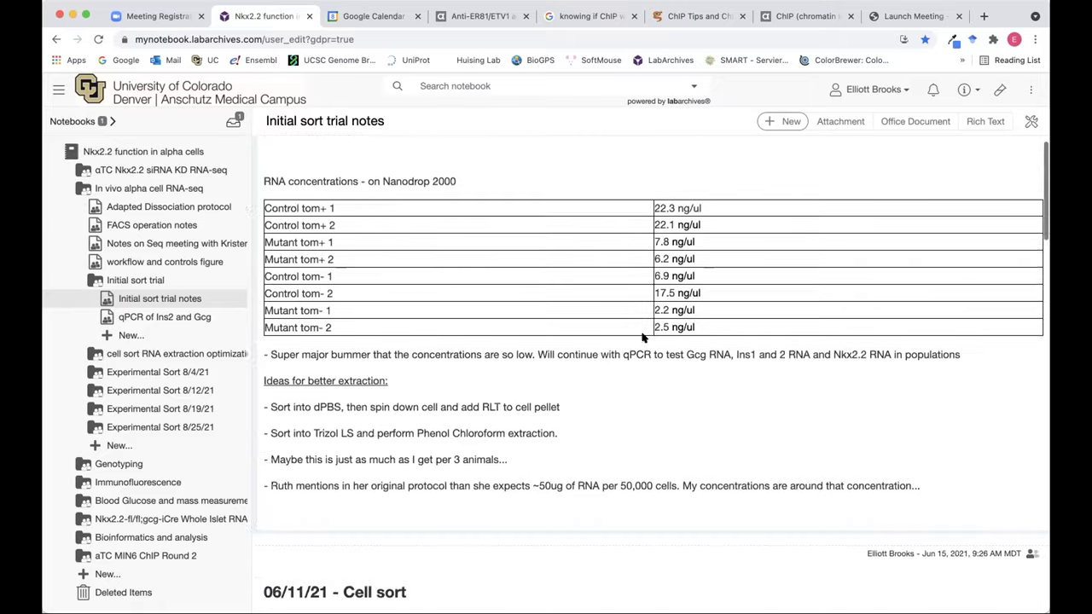
scroll(644, 338, down, 20)
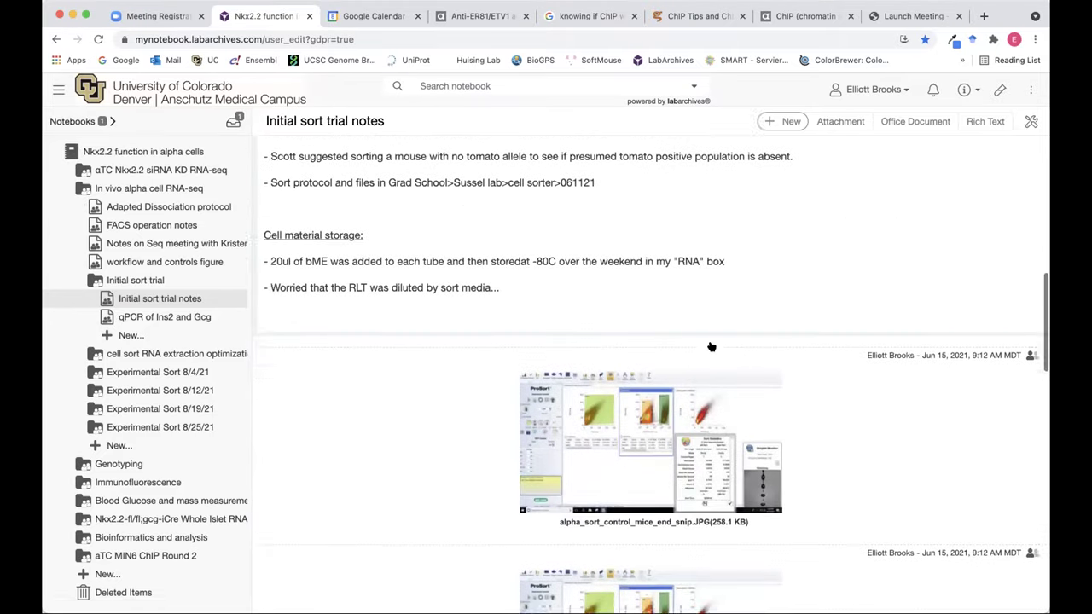
scroll(712, 346, down, 4)
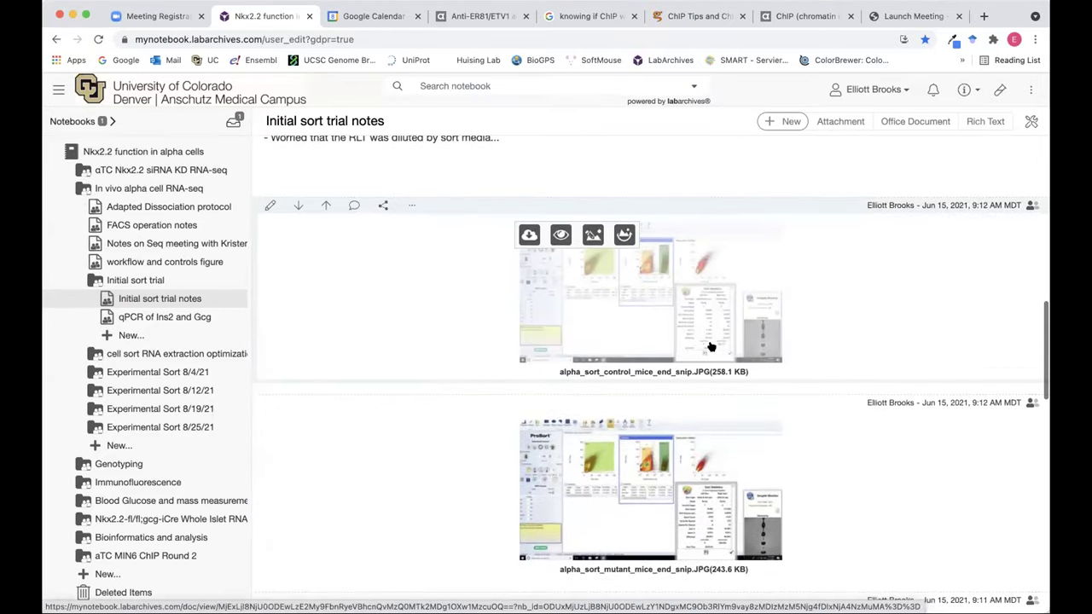
scroll(701, 411, down, 1)
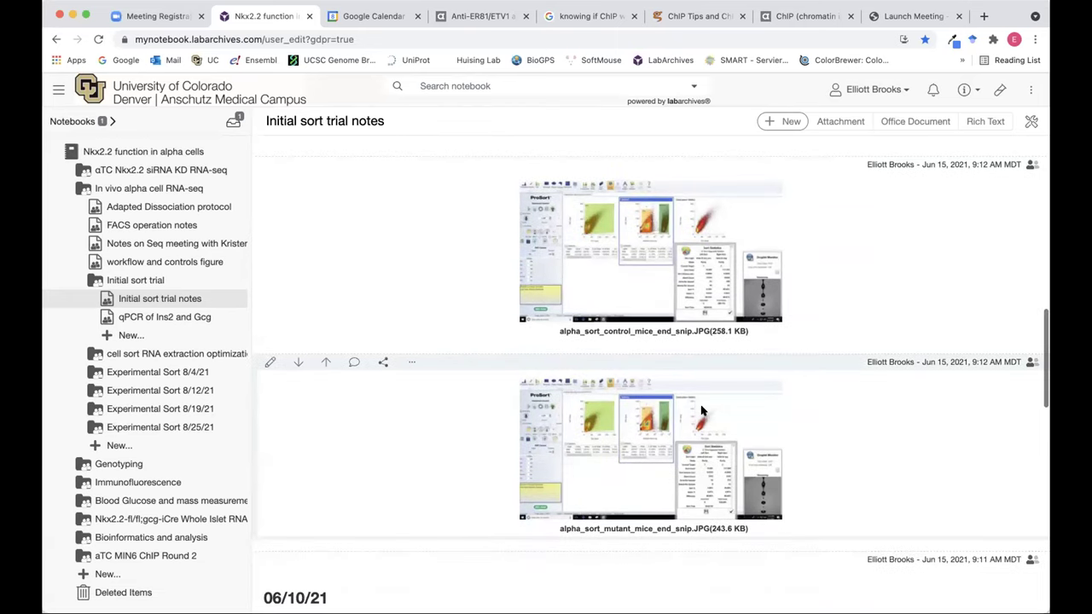
mouse_move(649, 268)
drag(687, 271, 637, 279)
scroll(637, 279, down, 3)
scroll(637, 279, down, 5)
scroll(638, 279, down, 12)
scroll(638, 279, down, 2)
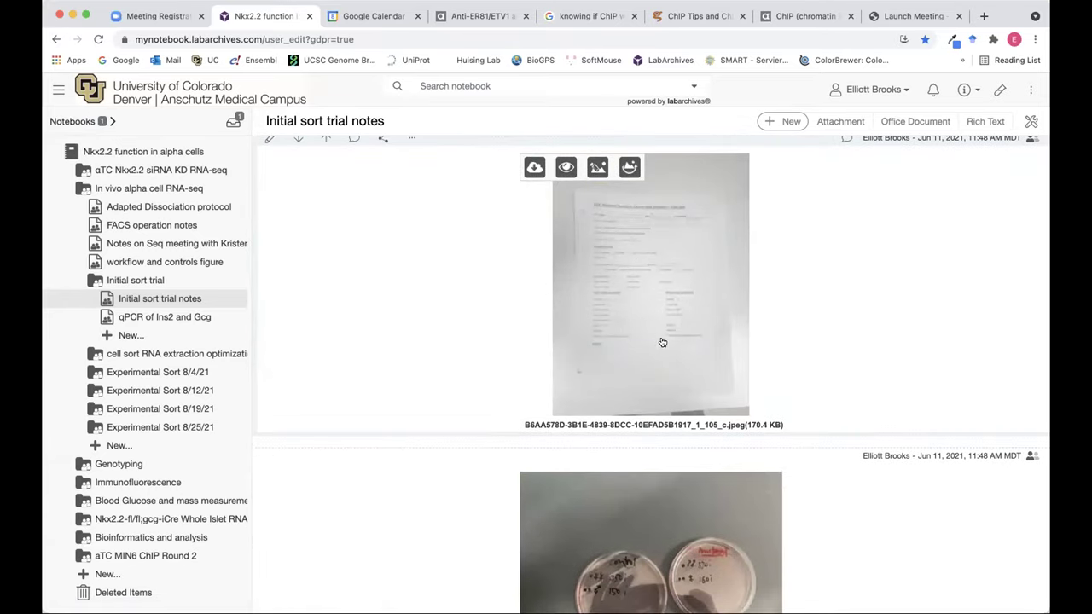
scroll(696, 335, down, 2)
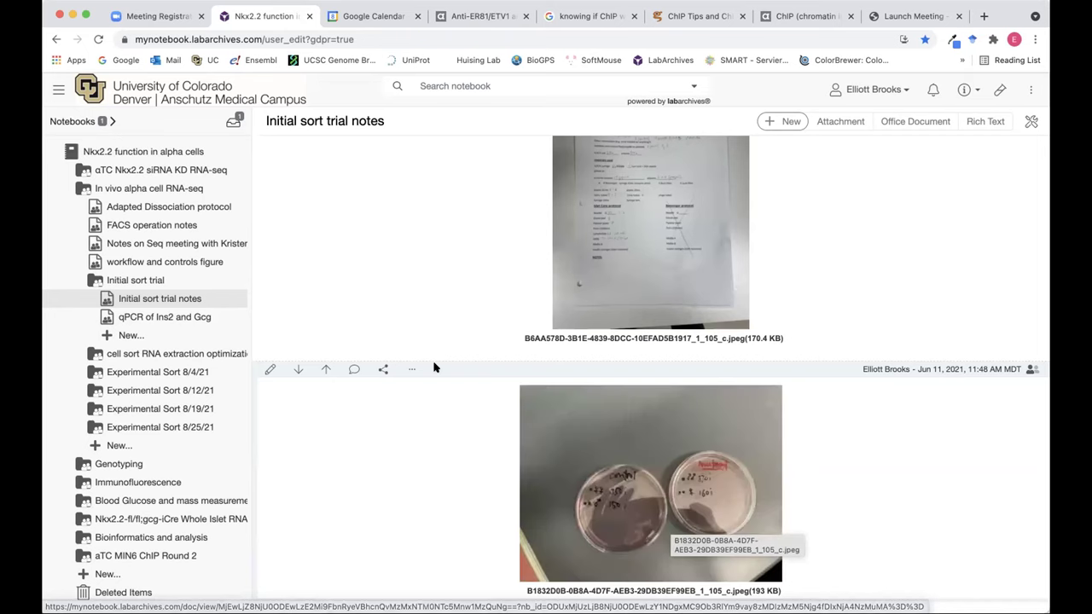
Step: Open the qPCR of Ins2 and Gcg page and view its notes, attached spreadsheet and the Ins2 and Gcg charts
click(132, 316)
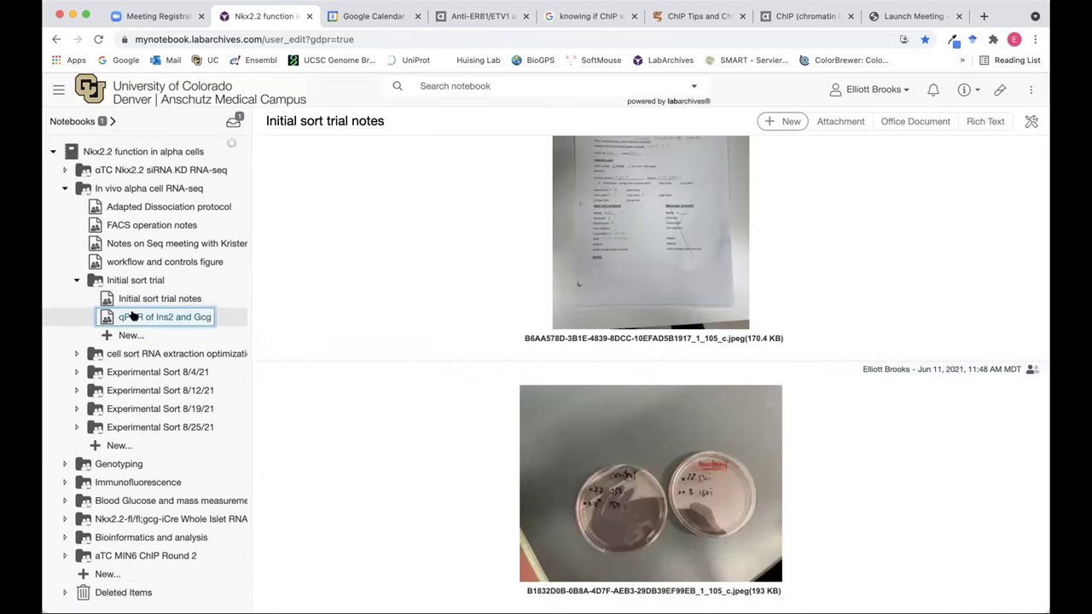
scroll(475, 316, down, 2)
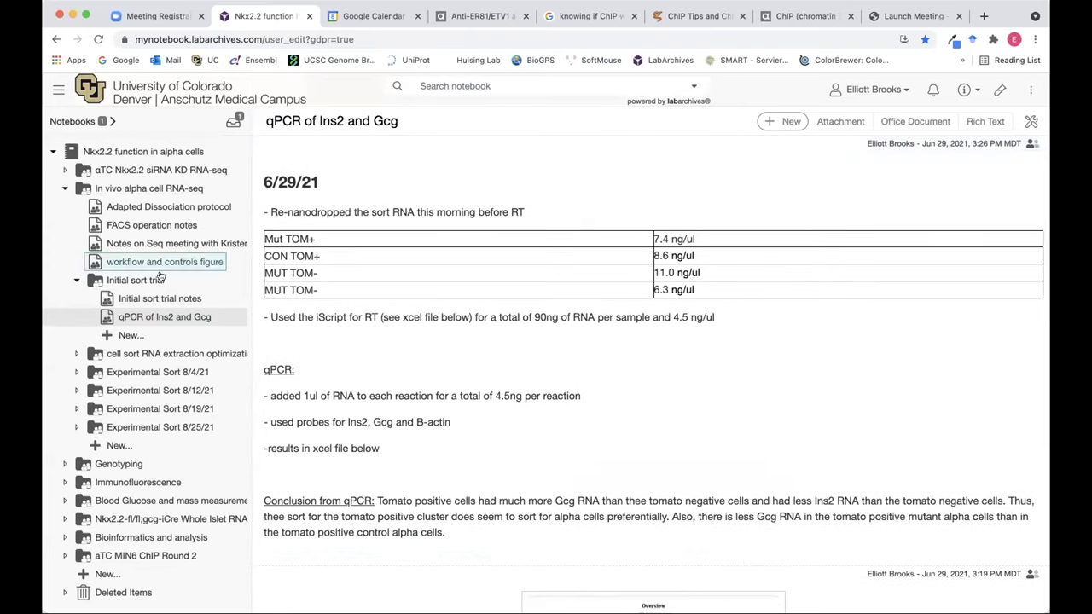
scroll(579, 360, down, 5)
scroll(579, 359, down, 1)
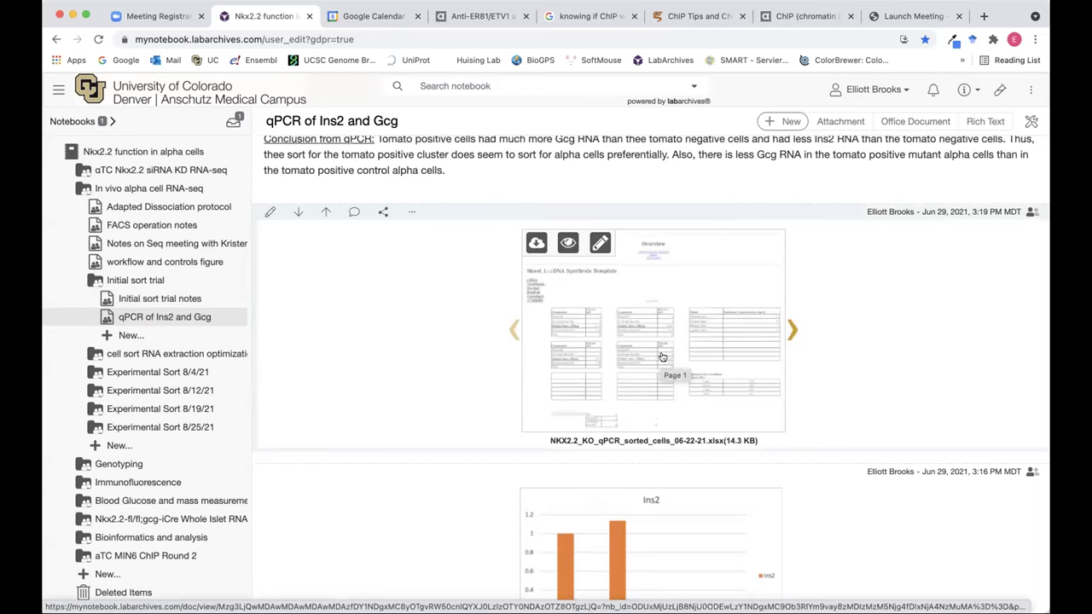
scroll(684, 314, down, 5)
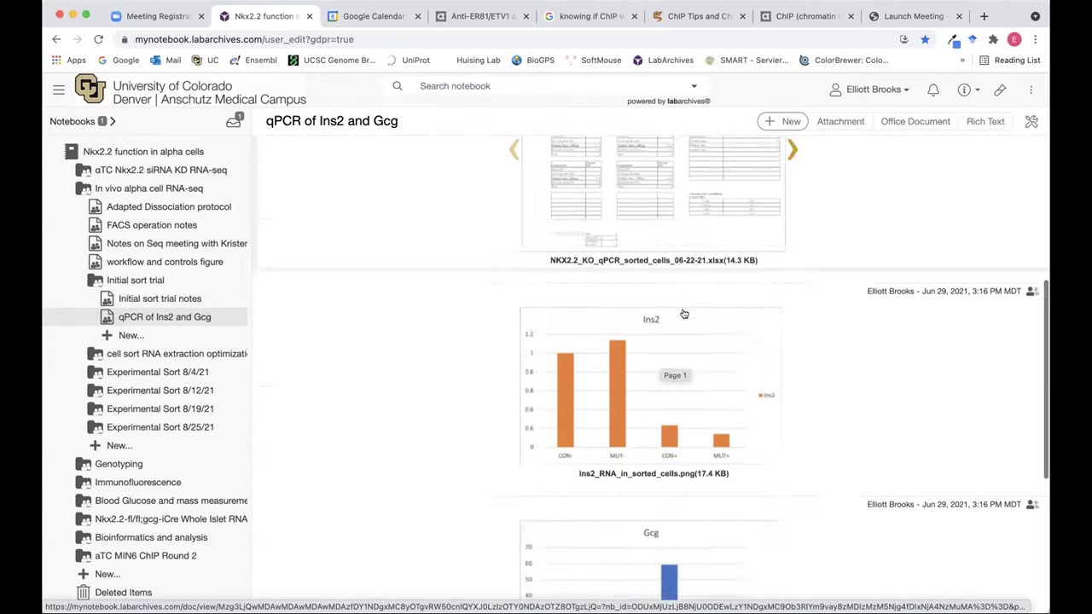
scroll(683, 401, down, 1)
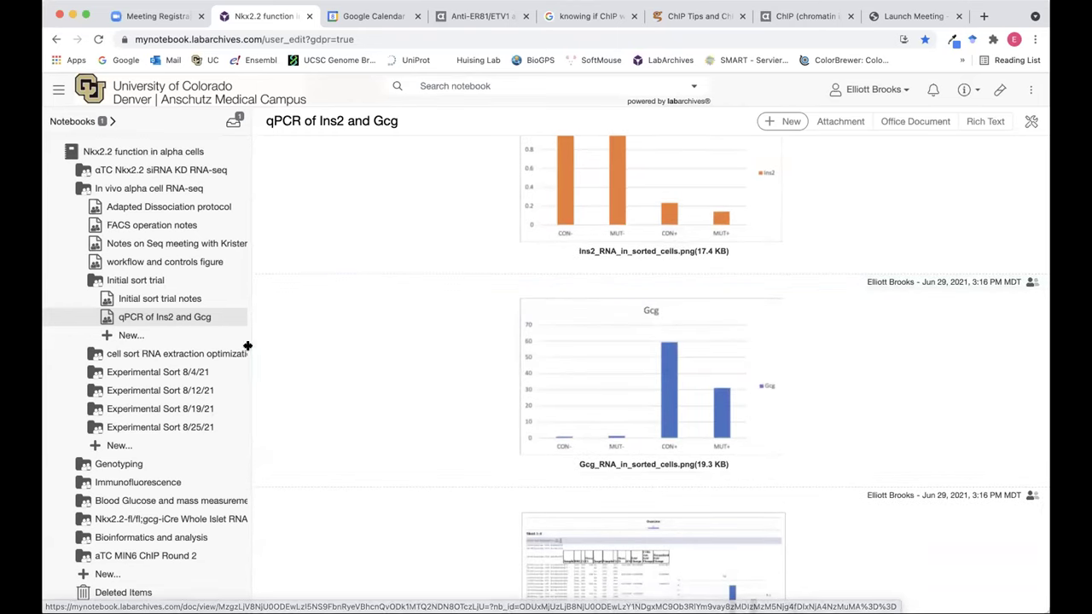
Step: Open Sort Notes 8/19/21 in the Experimental Sort 8/19/21 folder and view the sample table and attached FCS files
click(76, 409)
click(128, 426)
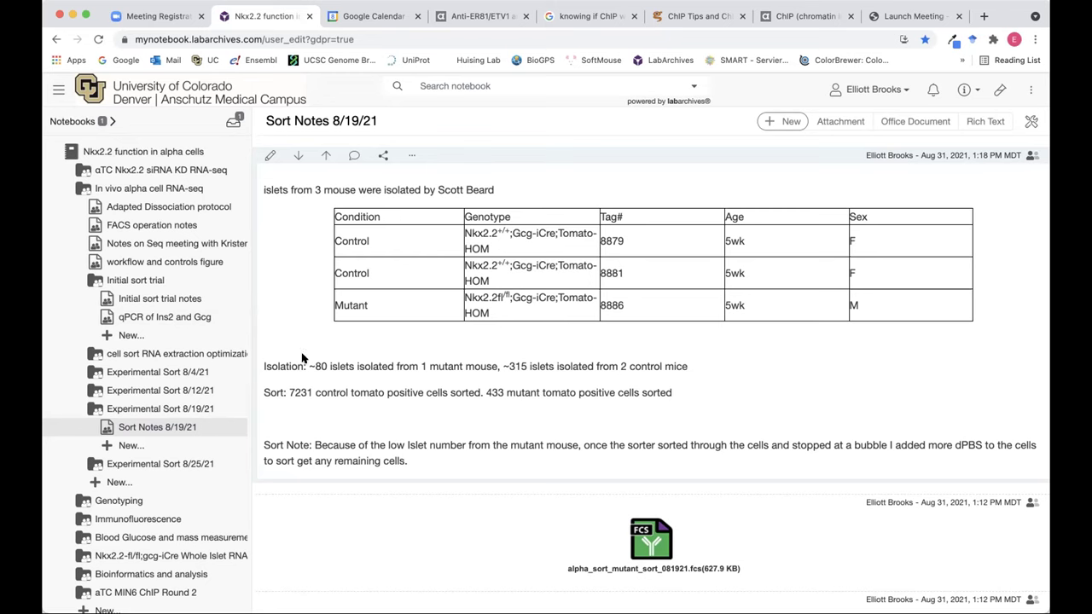
scroll(824, 397, down, 5)
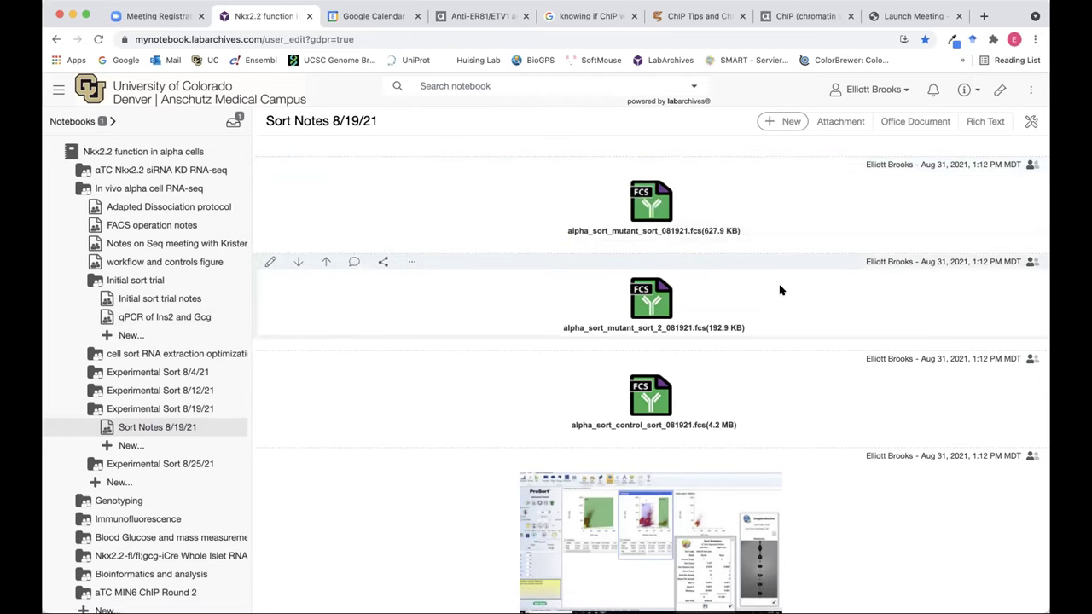
Step: View the cell sort screenshots in Sort Notes 8/19/21, and review the sample table and sort note above them
scroll(673, 404, down, 3)
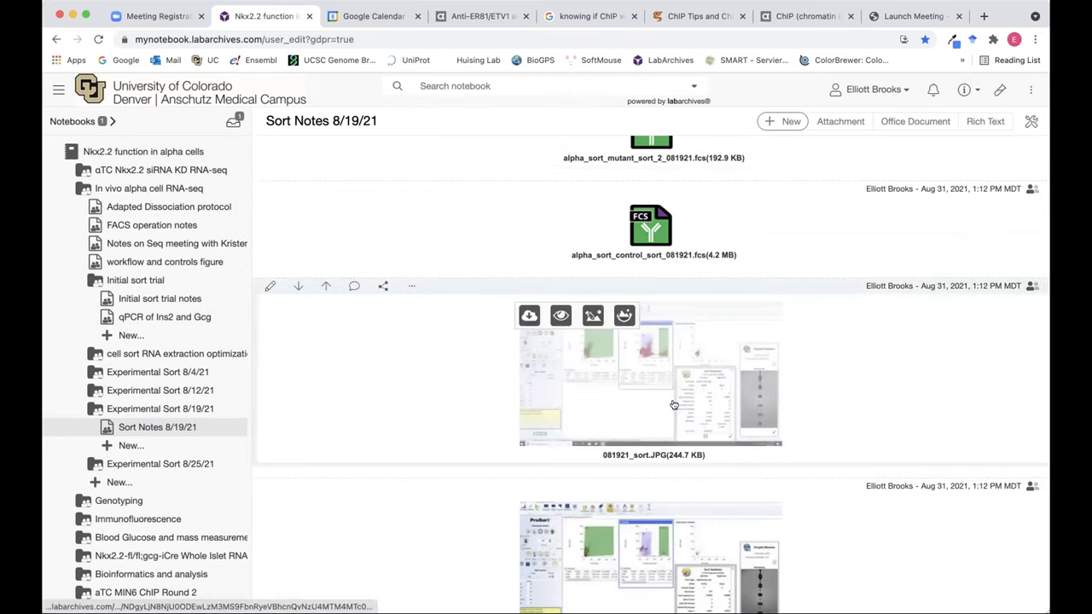
scroll(673, 404, down, 3)
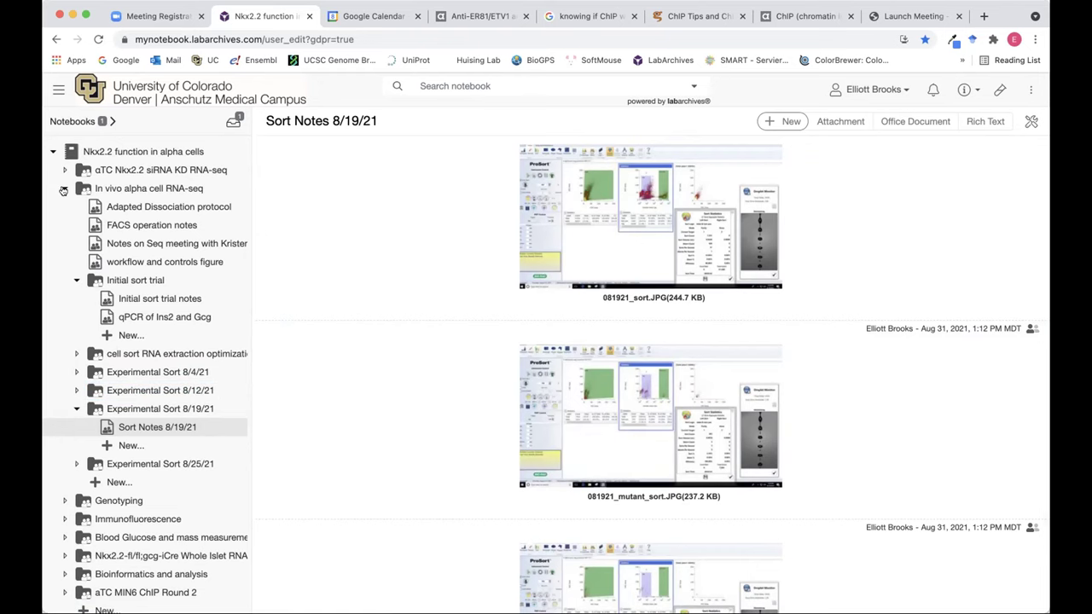
scroll(622, 323, up, 10)
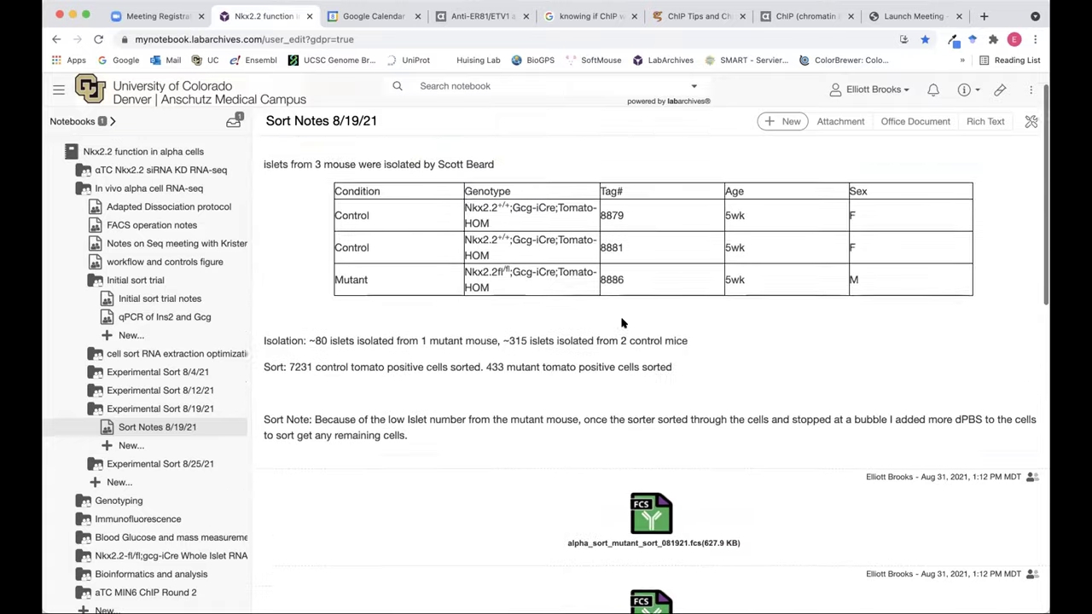
scroll(622, 323, up, 1)
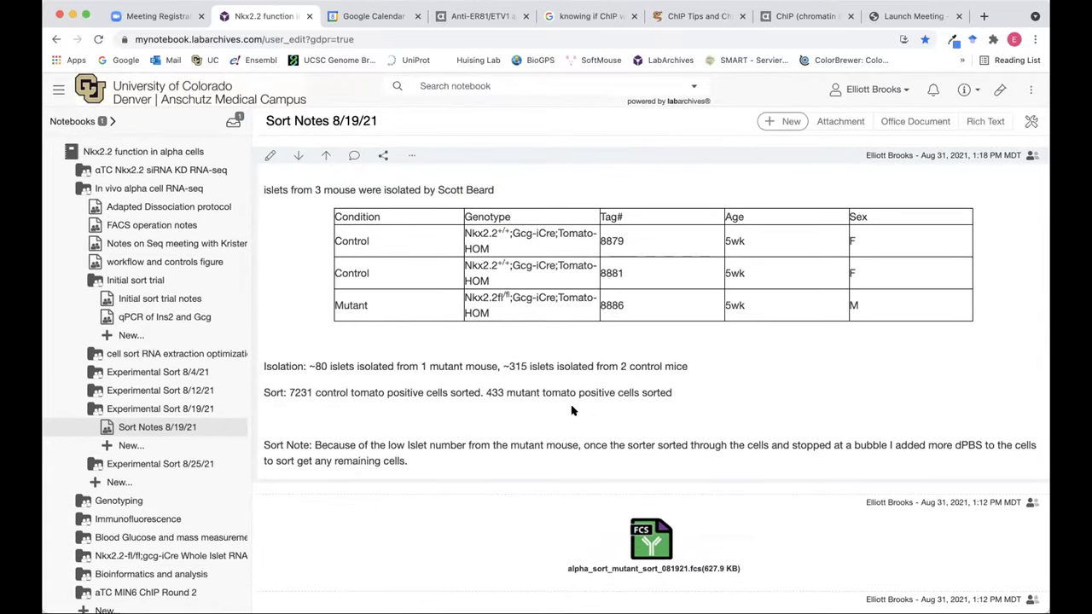
scroll(571, 412, down, 4)
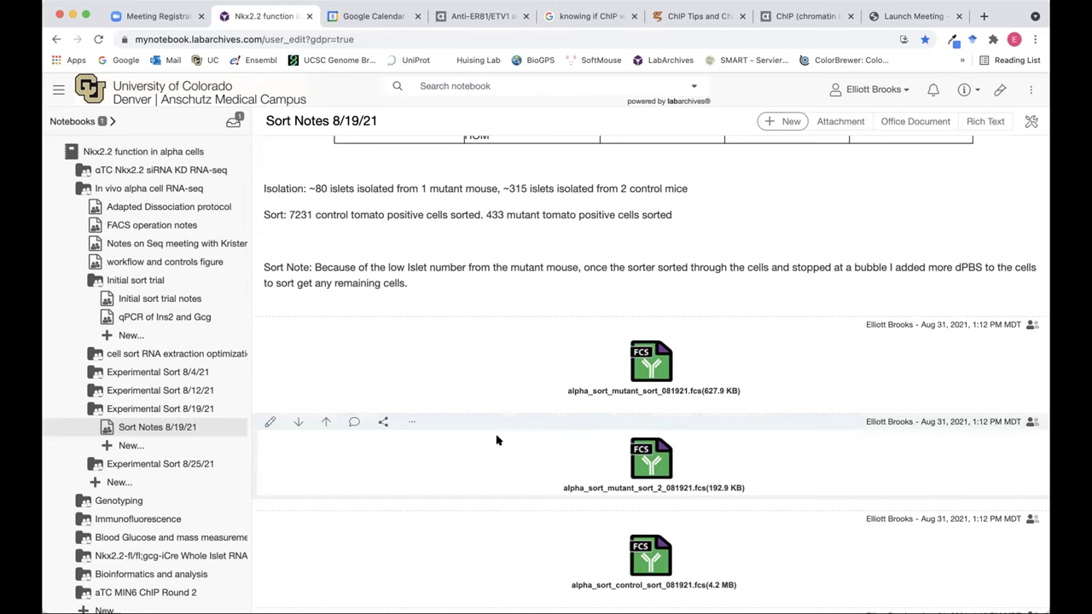
Step: Collapse In vivo alpha cell RNA-seq and open the Plots page in the NKX2.2 Peaks transcription factor folder under Bioinformatics and analysis
click(63, 189)
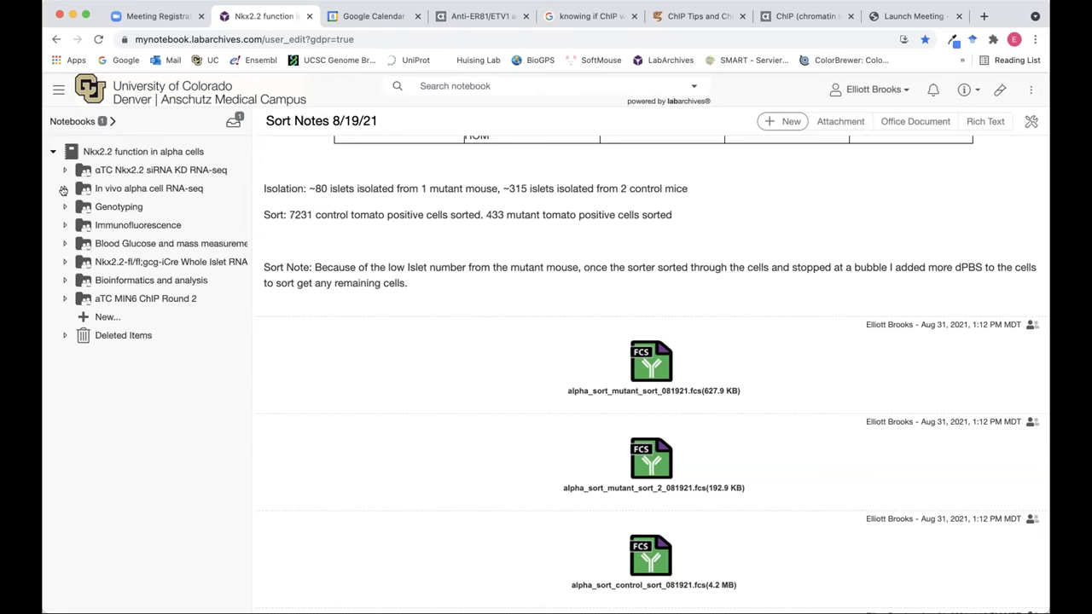
click(64, 281)
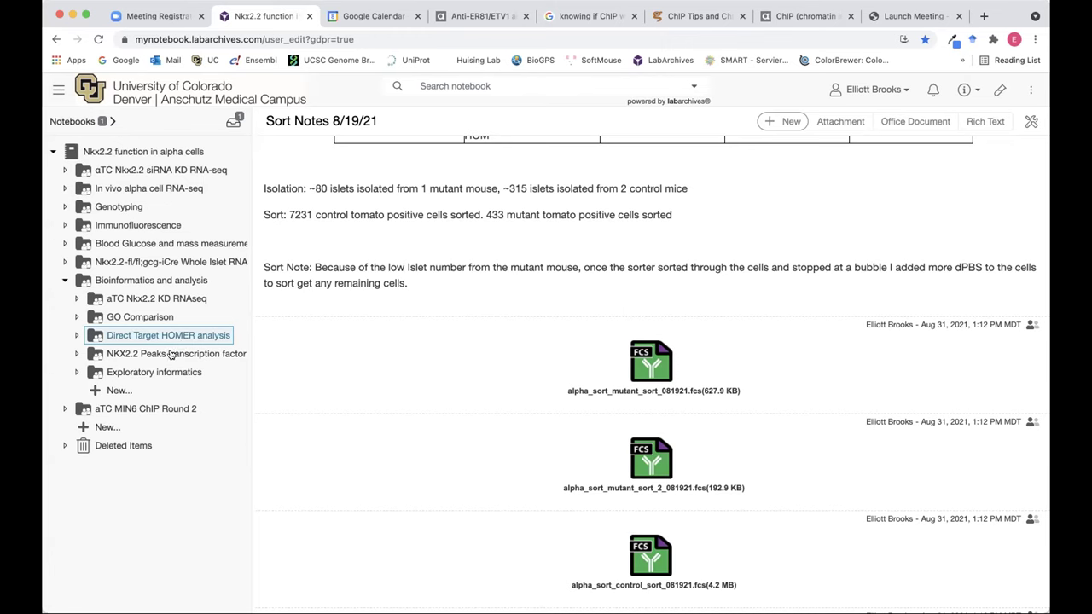
click(76, 353)
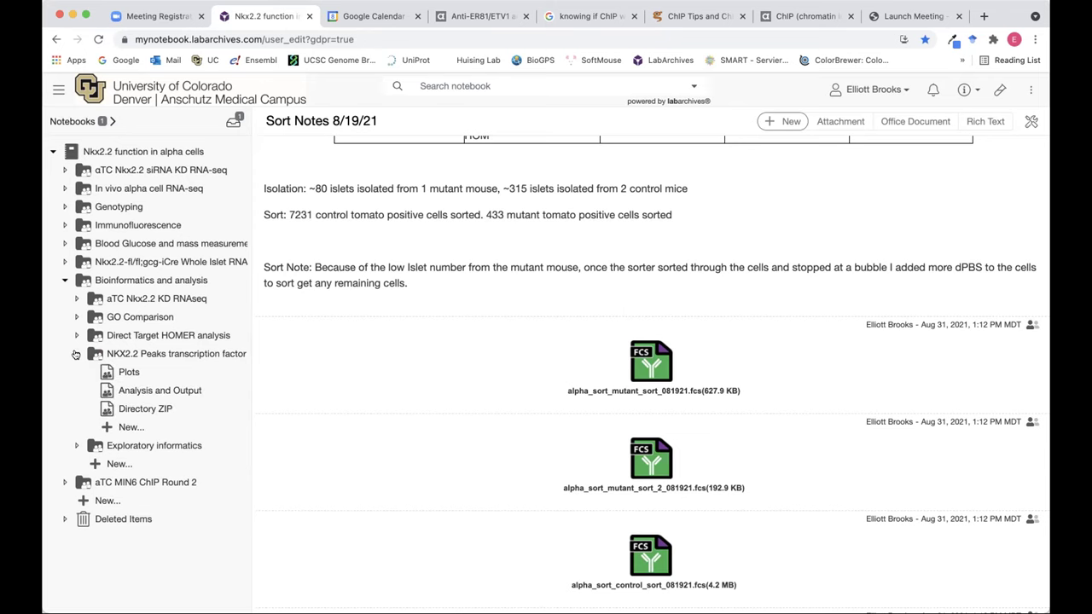
click(126, 375)
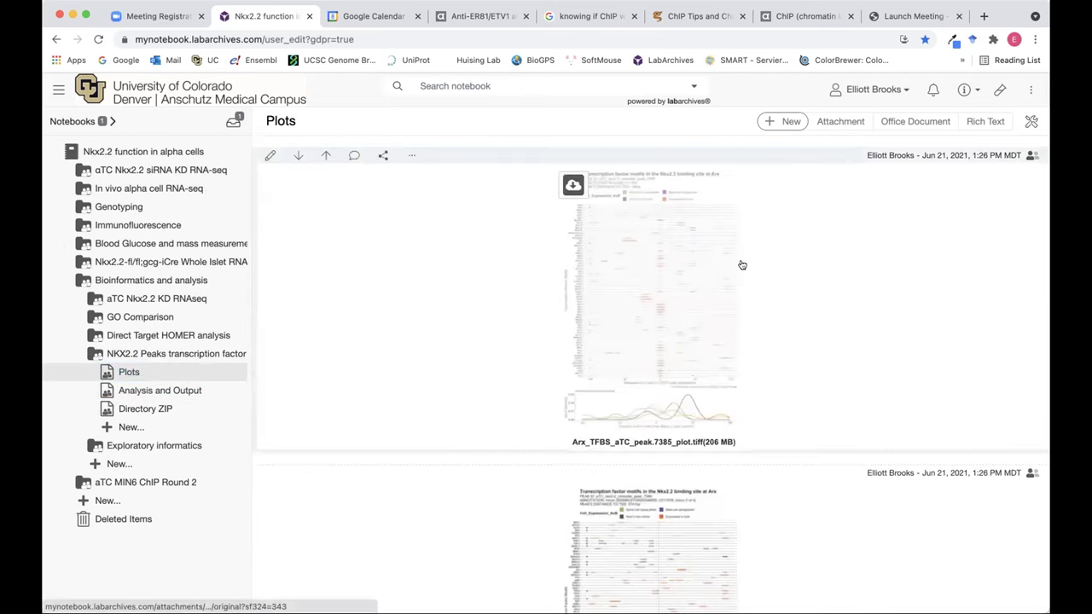
Step: Examine the transcription factor motif plots on the Plots page, from the large TIFF files to the Arx enriched peak plots
scroll(742, 266, down, 5)
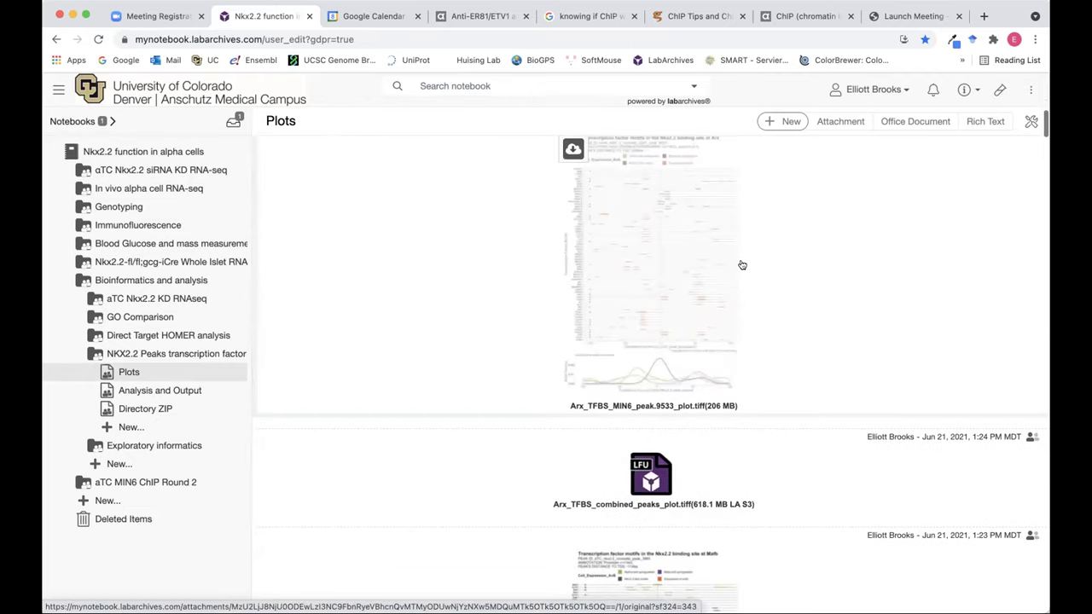
scroll(743, 265, down, 15)
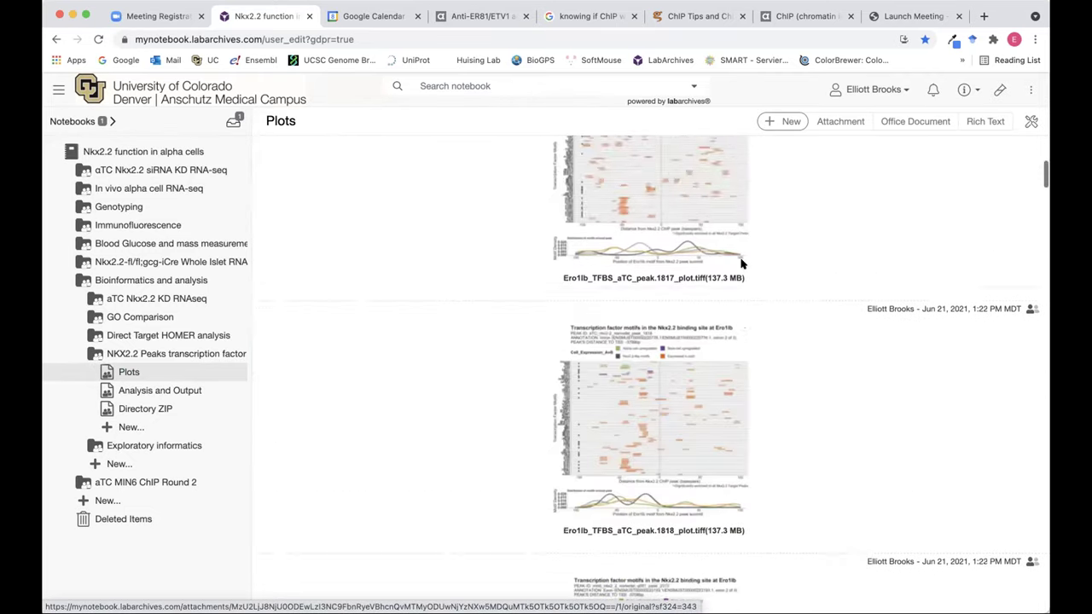
scroll(743, 266, down, 4)
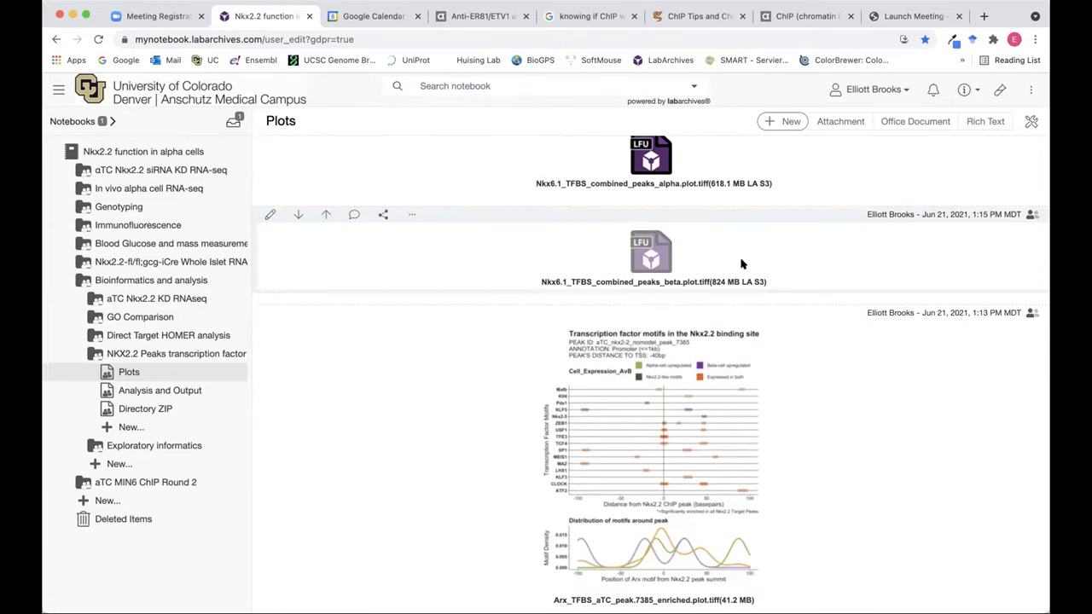
scroll(743, 265, down, 1)
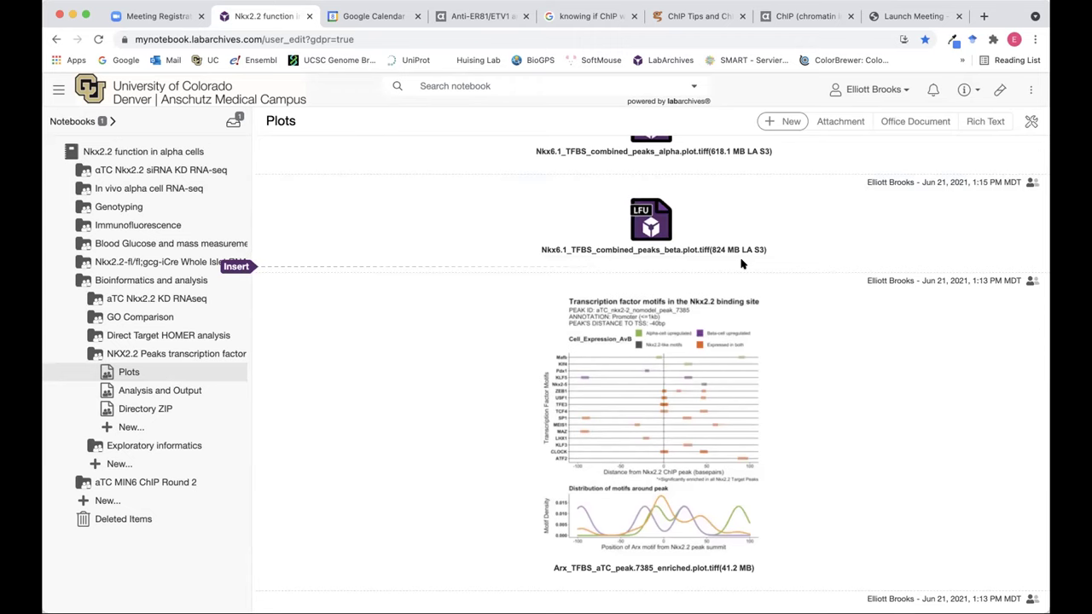
scroll(742, 265, down, 5)
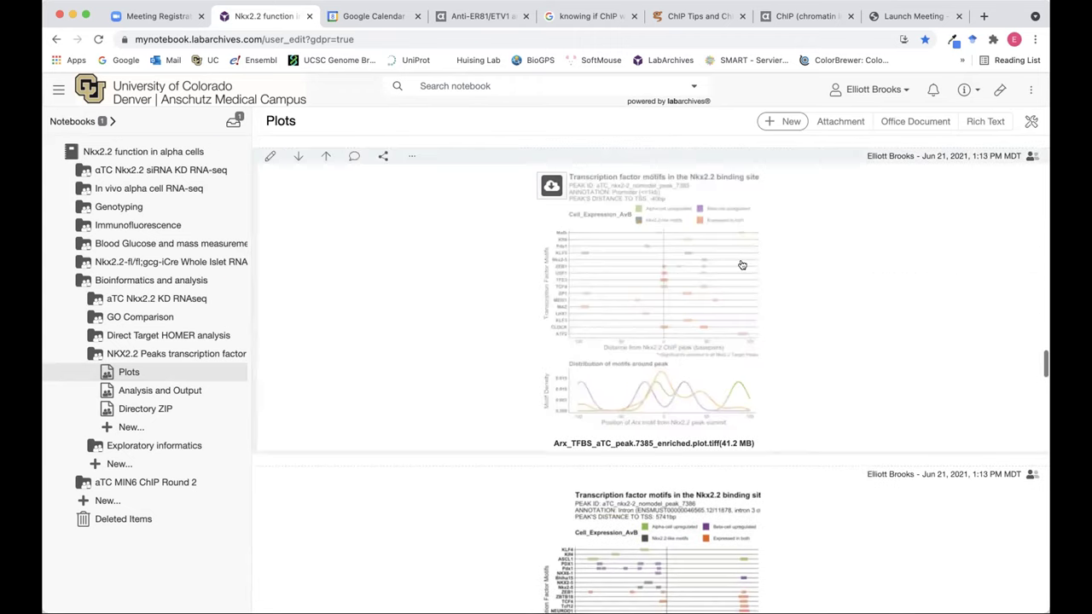
scroll(743, 265, down, 1)
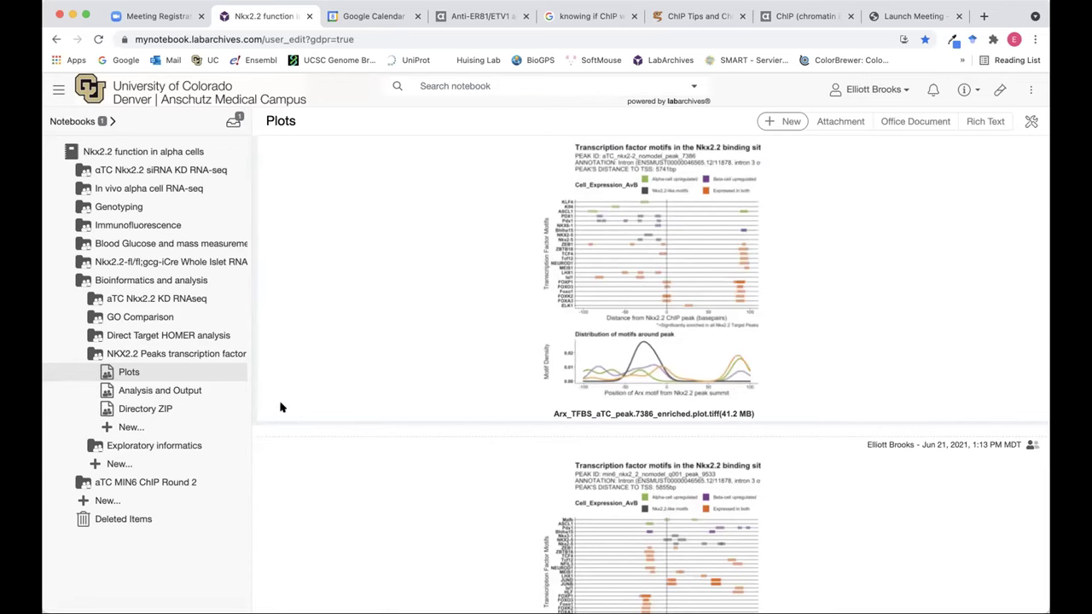
Step: View the Analysis and Output and Directory ZIP pages, ending back on Analysis and Output
click(157, 391)
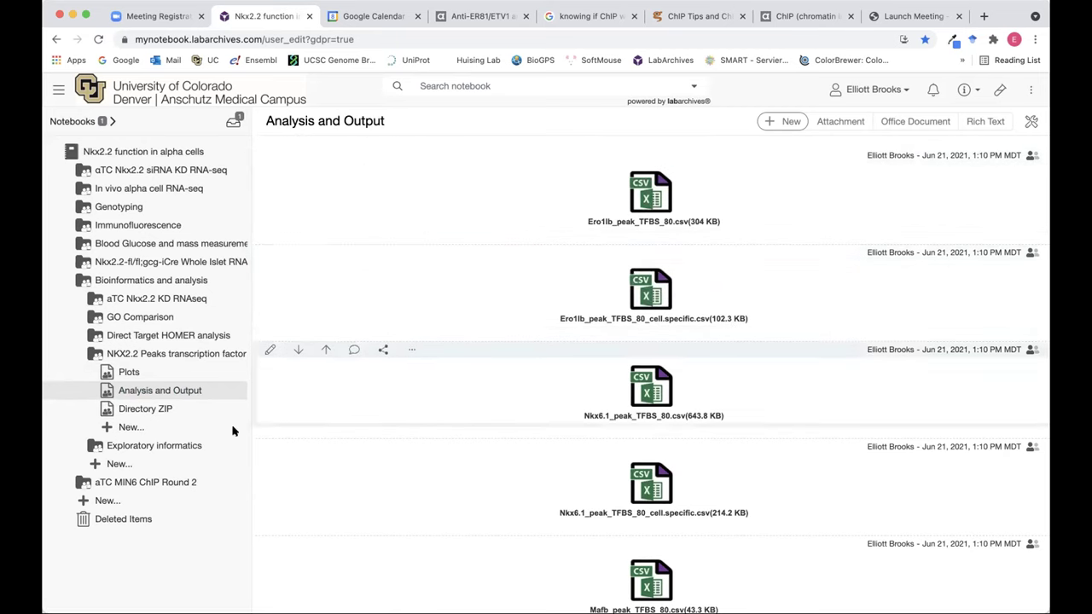
click(155, 410)
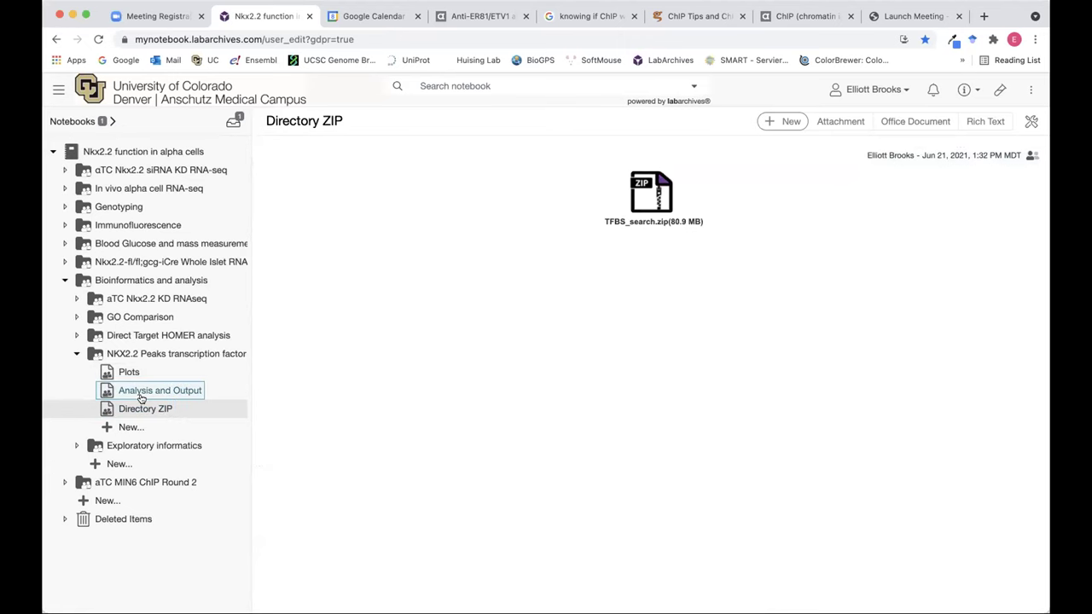
click(128, 391)
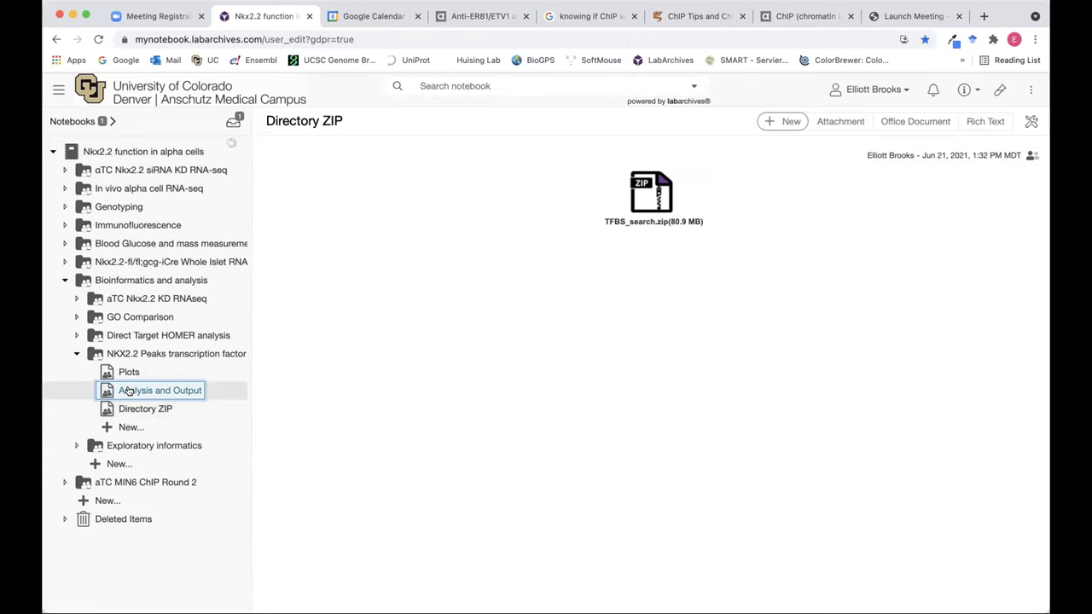
Step: Download the Nkx2.2_binding.site_TFBS_search.Rmd attachment from Analysis and Output and dismiss the download notice
scroll(674, 315, down, 10)
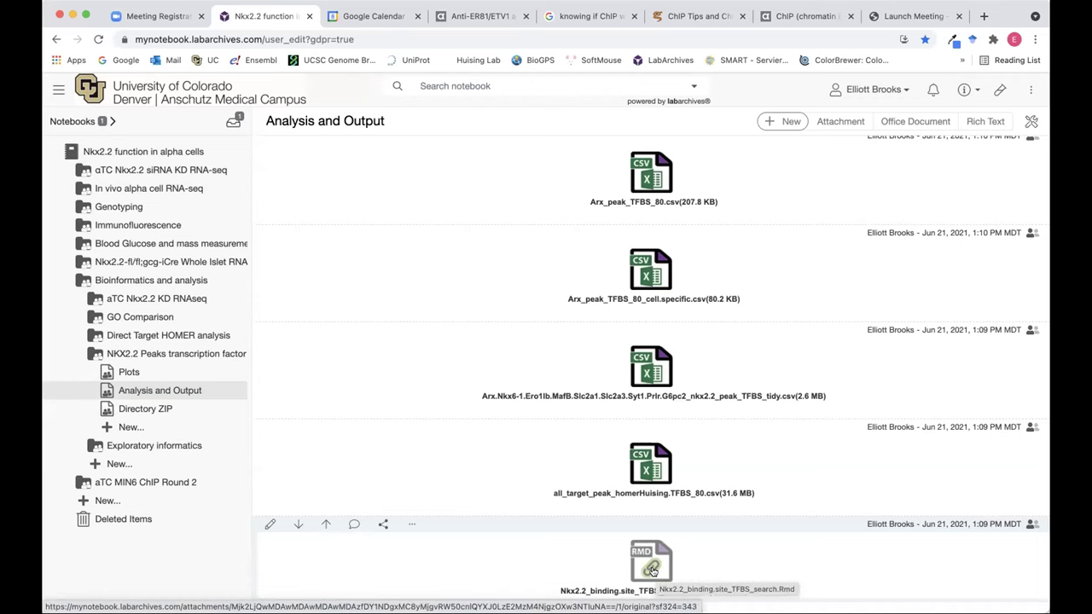
click(653, 570)
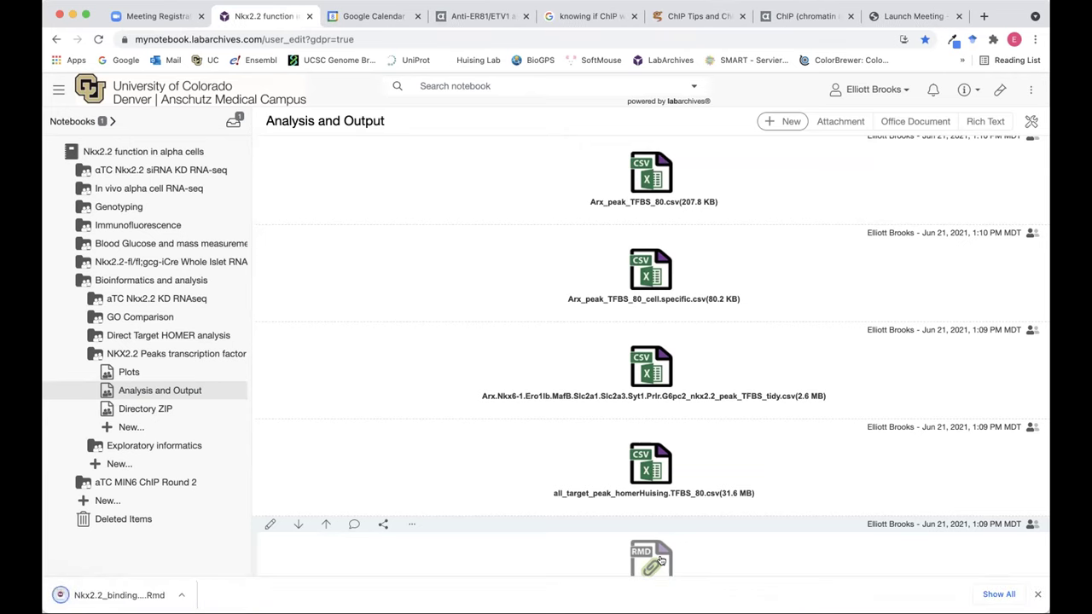
click(1037, 595)
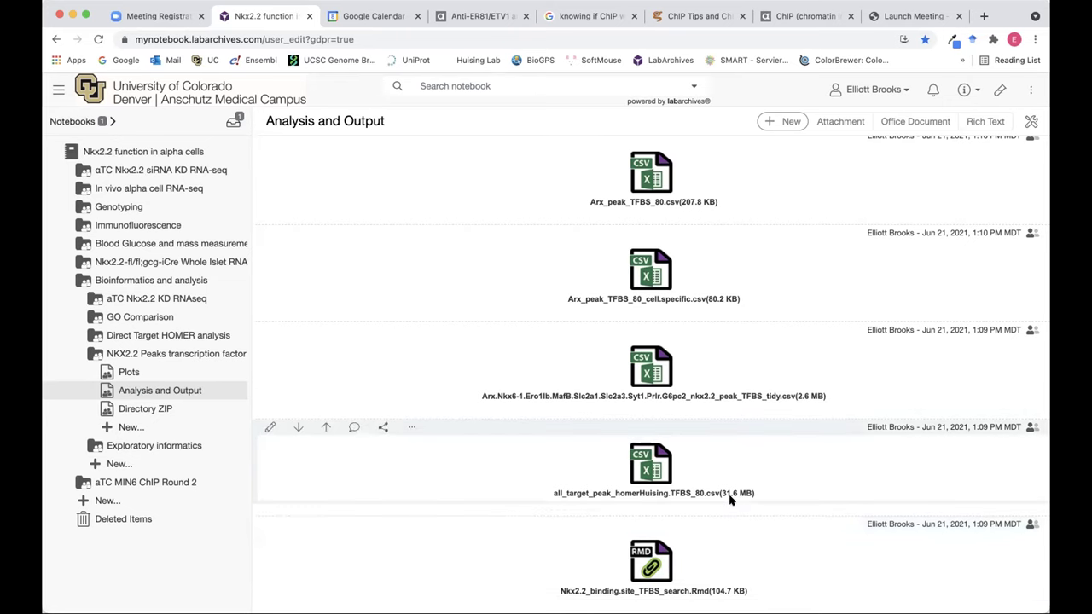
scroll(731, 500, up, 1)
scroll(731, 500, down, 1)
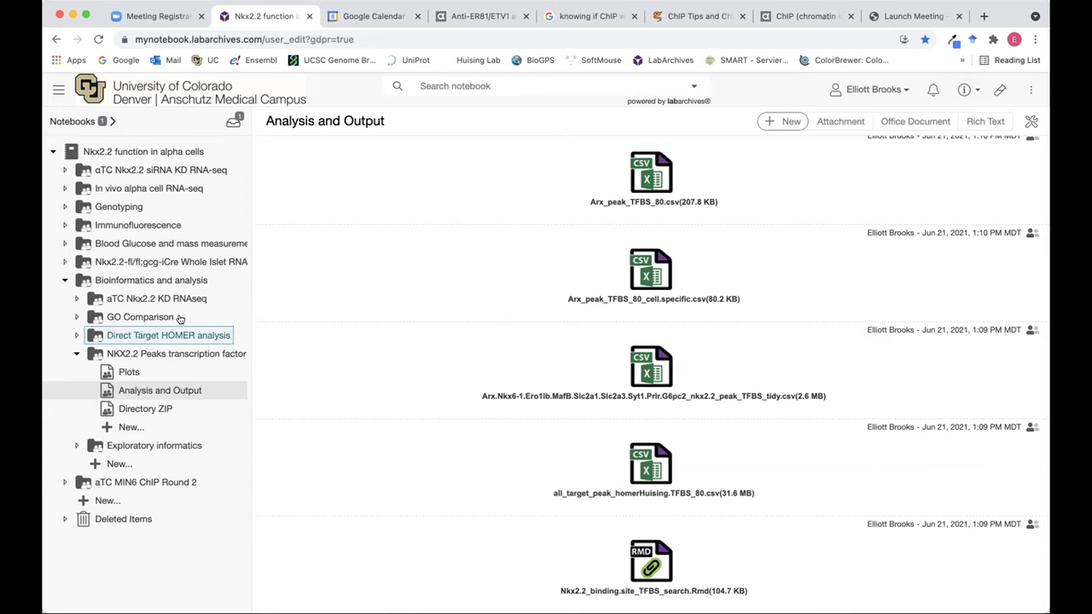
Step: Collapse Bioinformatics and analysis, and expand In vivo alpha cell RNA-seq to review its protocol pages and sort folders
click(65, 281)
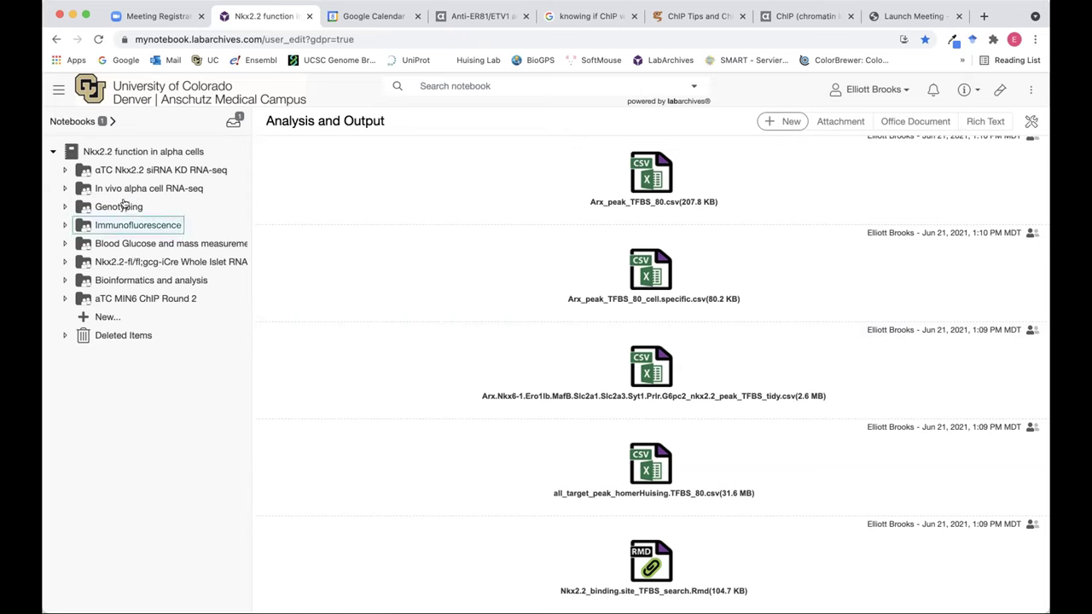
click(66, 188)
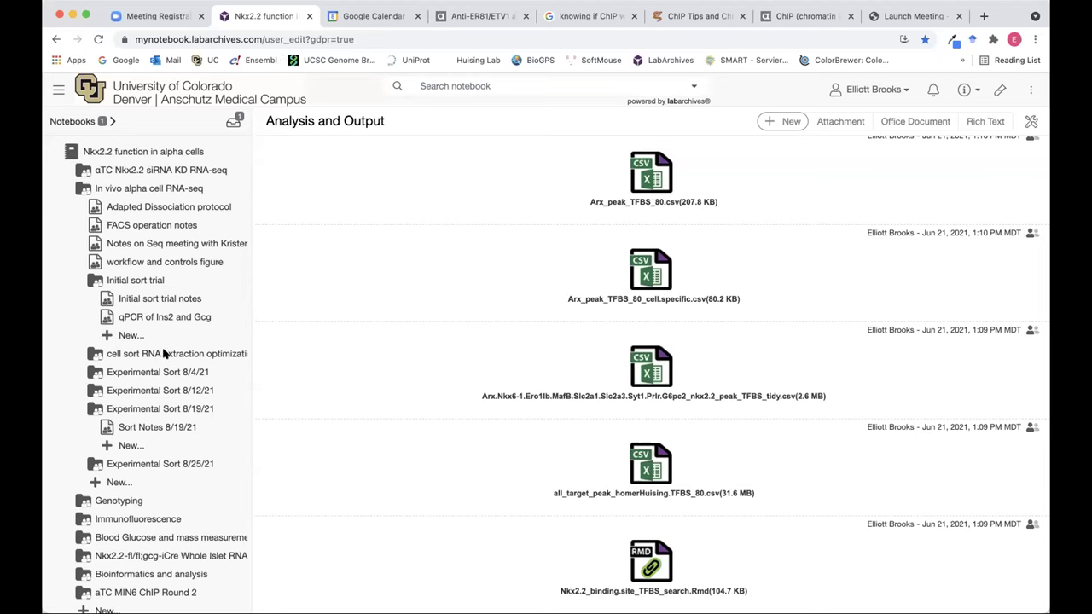
scroll(164, 354, down, 1)
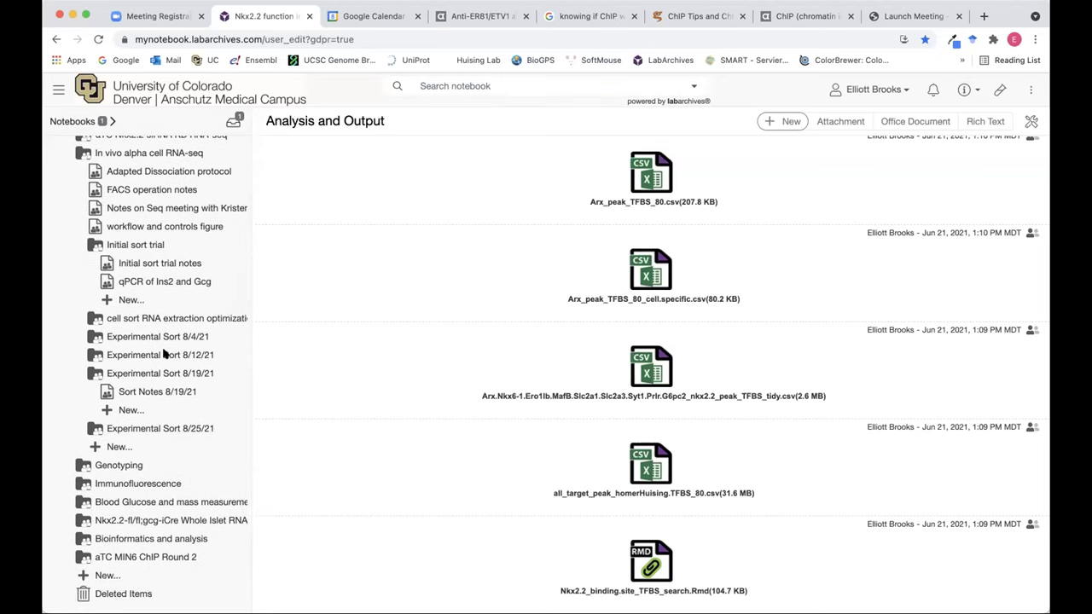
scroll(165, 355, up, 2)
scroll(164, 354, down, 1)
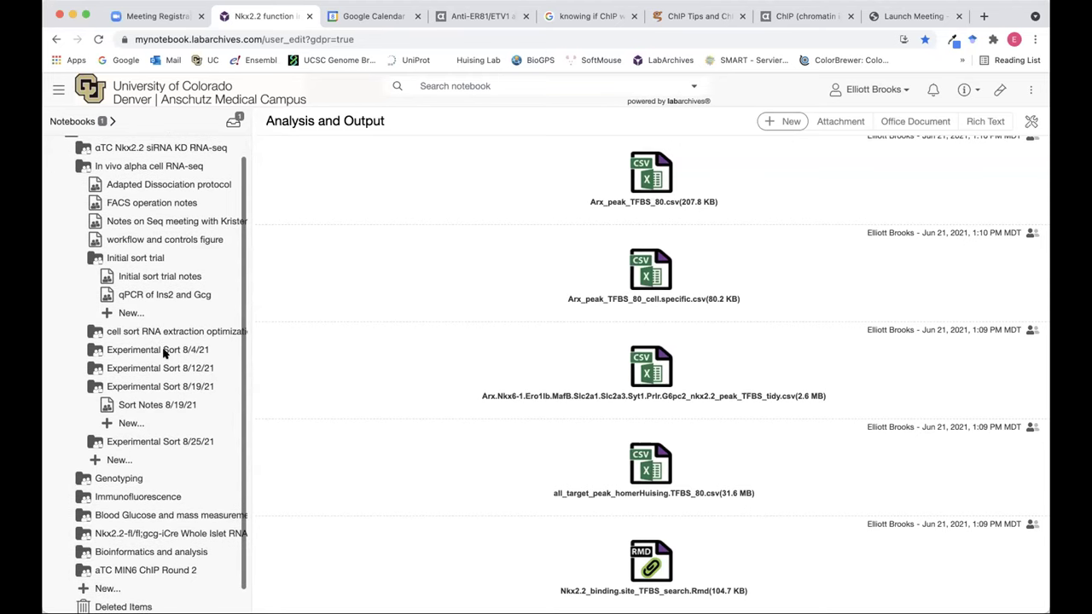
scroll(165, 354, down, 1)
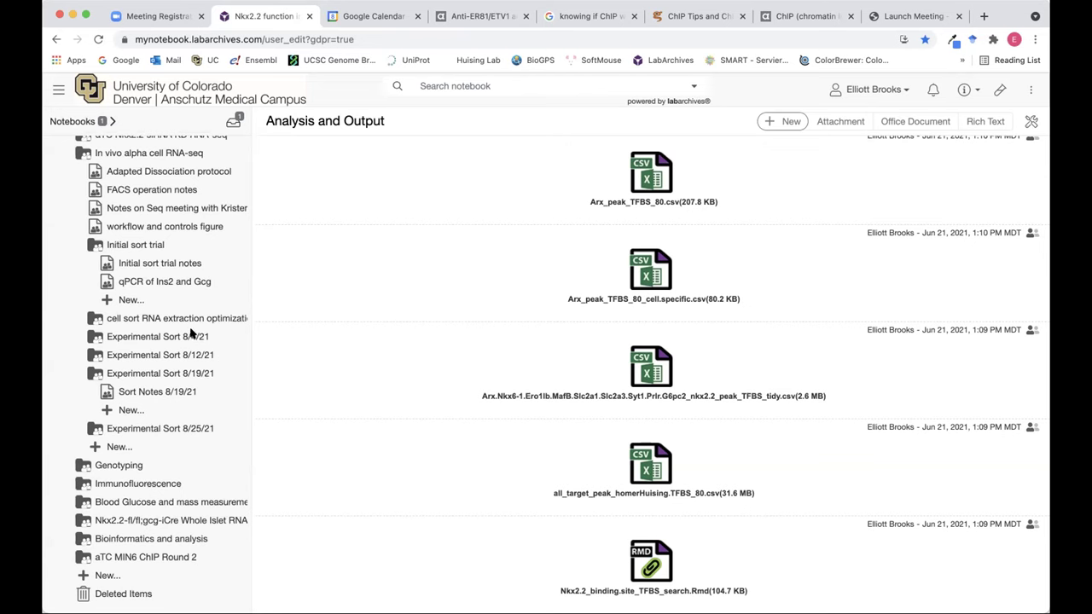
scroll(188, 335, up, 3)
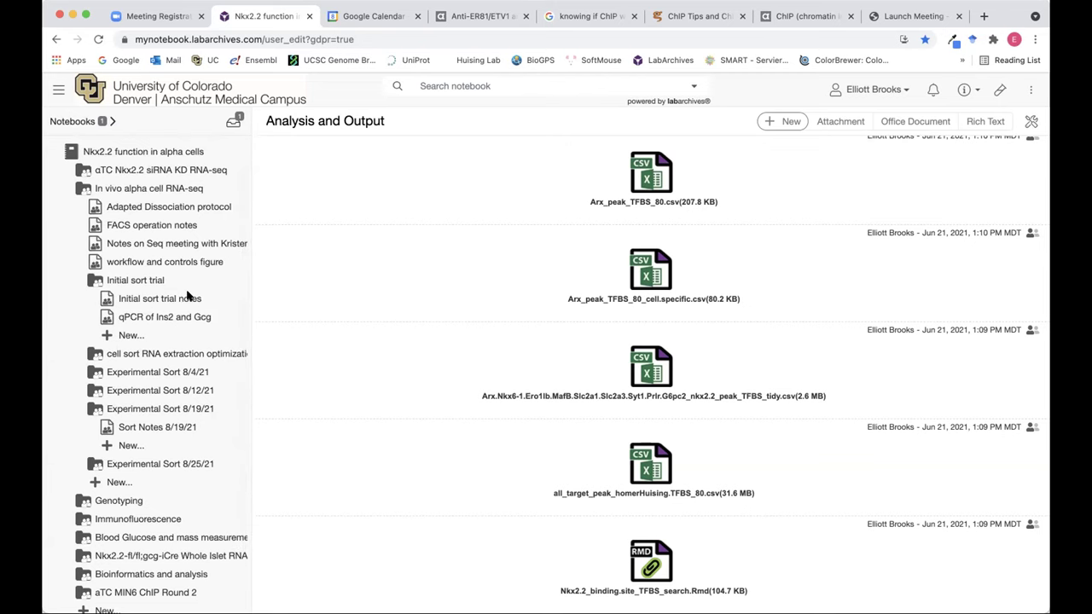
scroll(171, 432, down, 3)
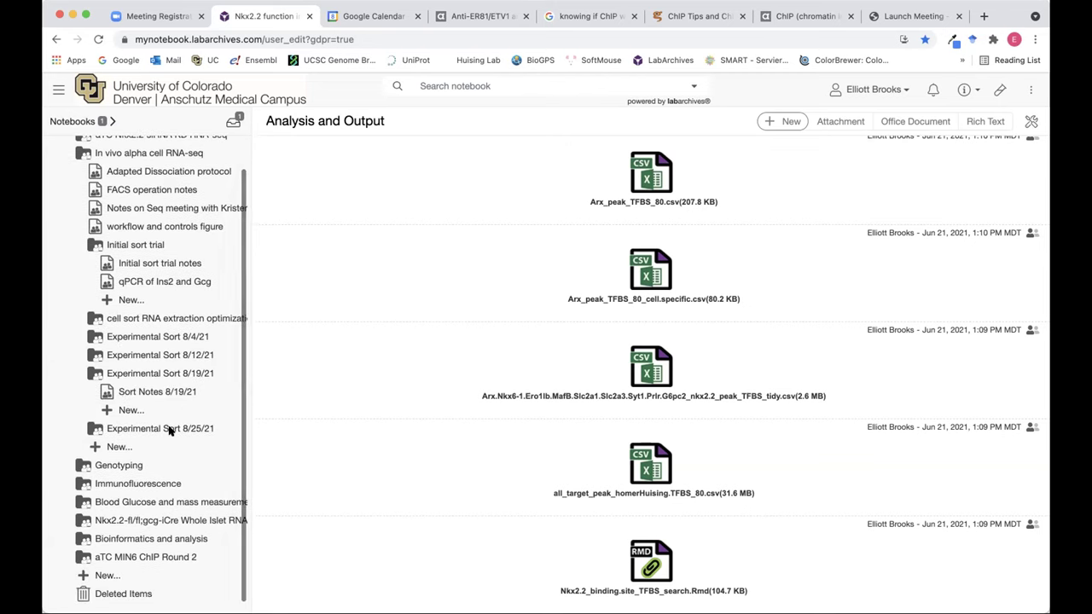
Step: Expand the Bioinformatics and analysis folder to review its subfolders and the NKX2.2 Peaks transcription factor pages
click(85, 537)
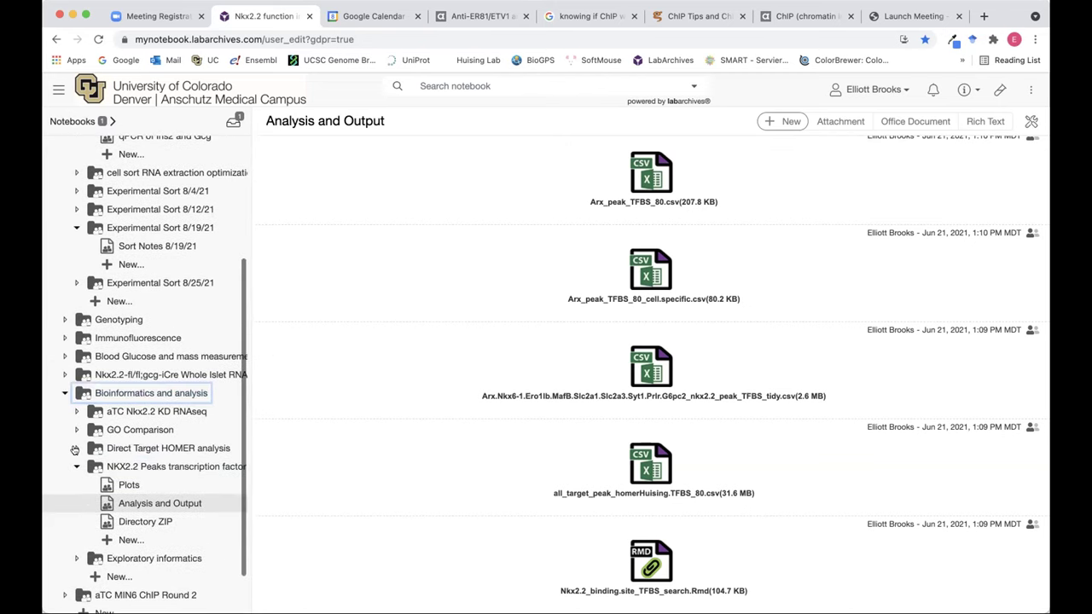
click(76, 448)
click(75, 448)
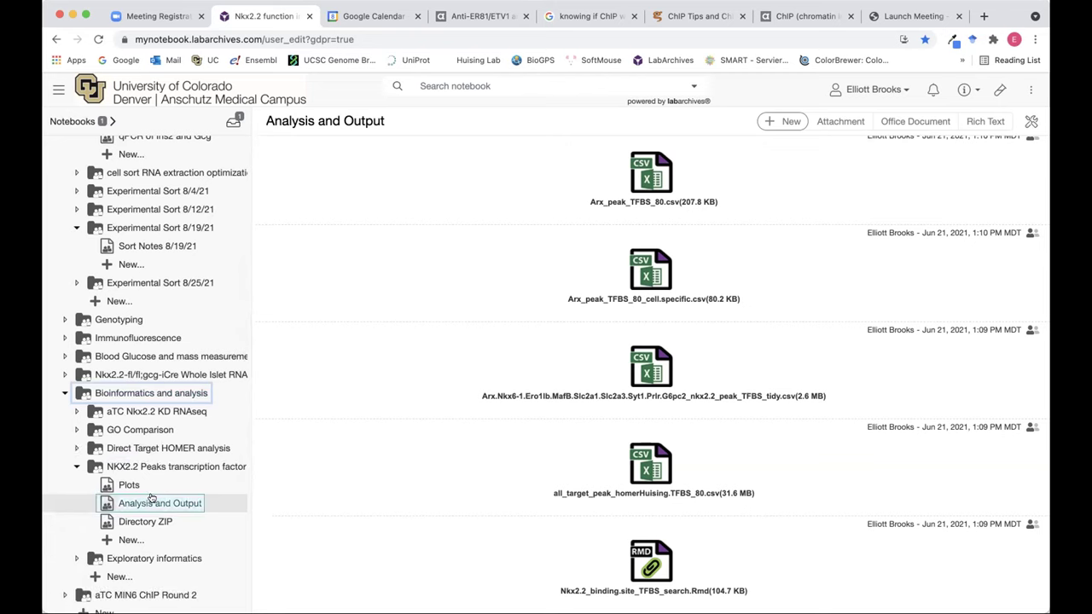
click(166, 504)
click(156, 524)
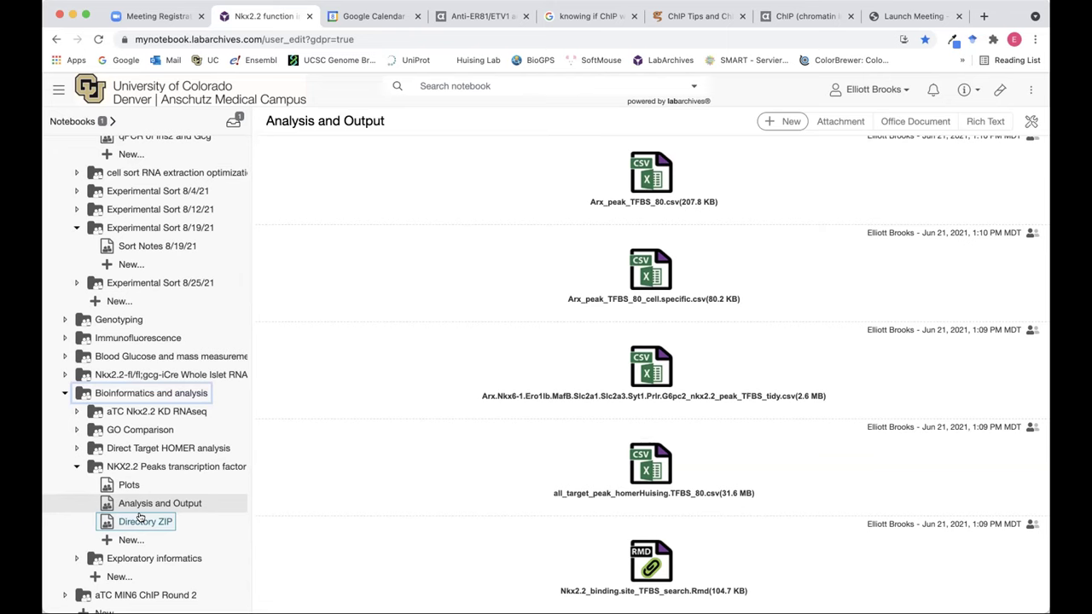
click(153, 396)
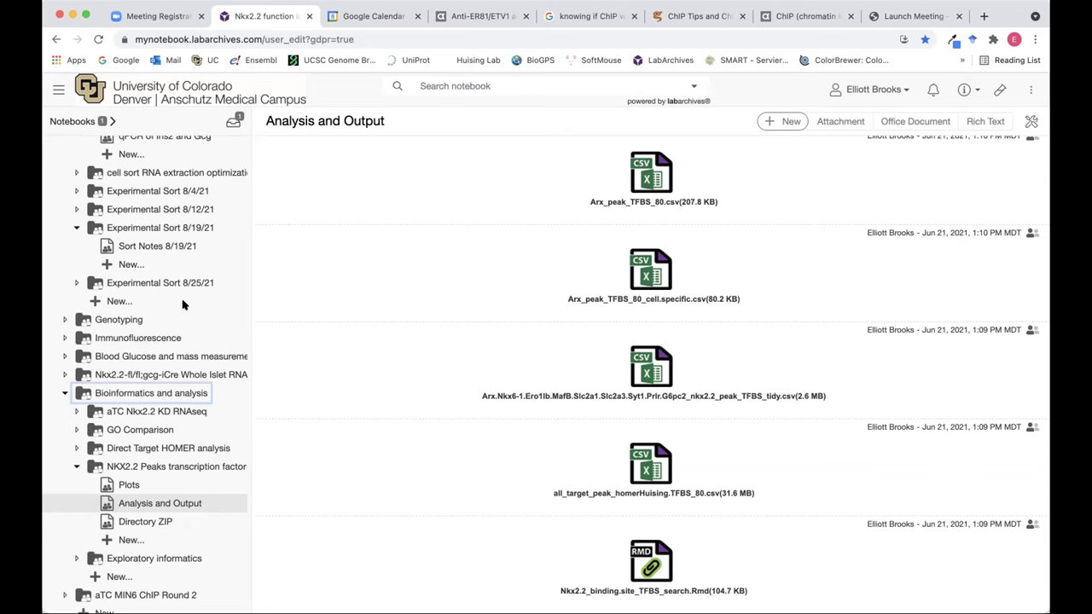
Step: Look back through the CSV attachments on Analysis and Output and the In vivo alpha cell RNA-seq entries in the notebook tree
mouse_move(579, 315)
scroll(580, 315, up, 10)
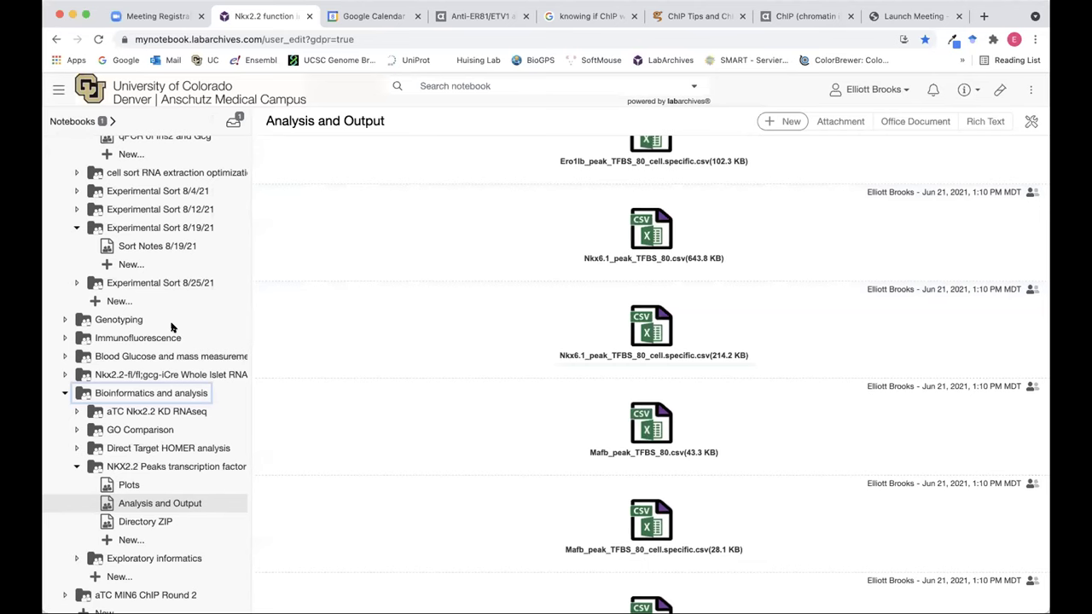
scroll(170, 327, up, 5)
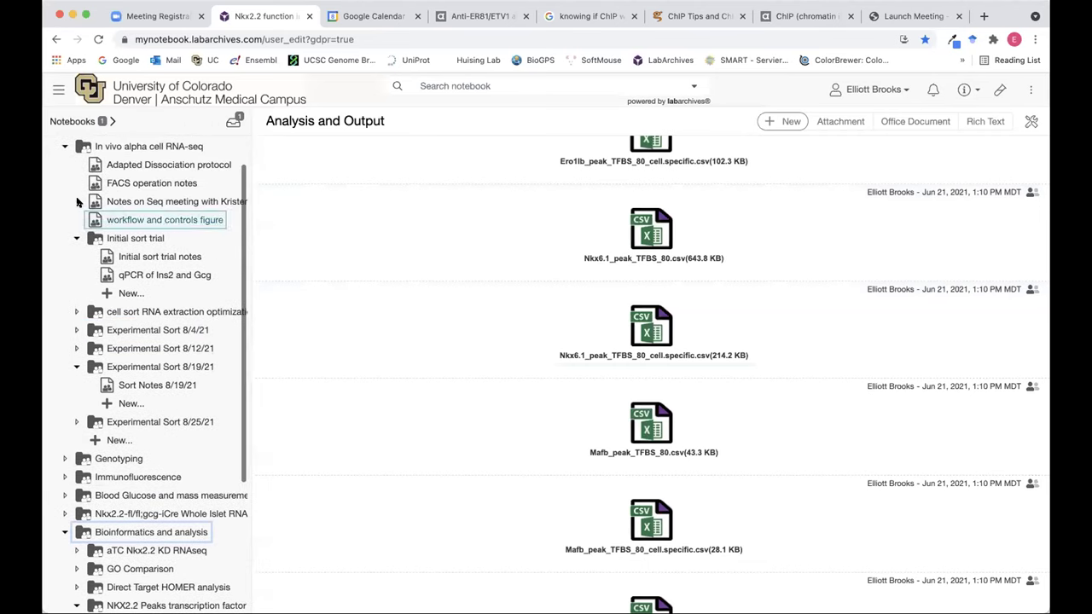
Step: Collapse the In vivo alpha cell RNA-seq and Bioinformatics and analysis folders in the notebook tree
click(64, 147)
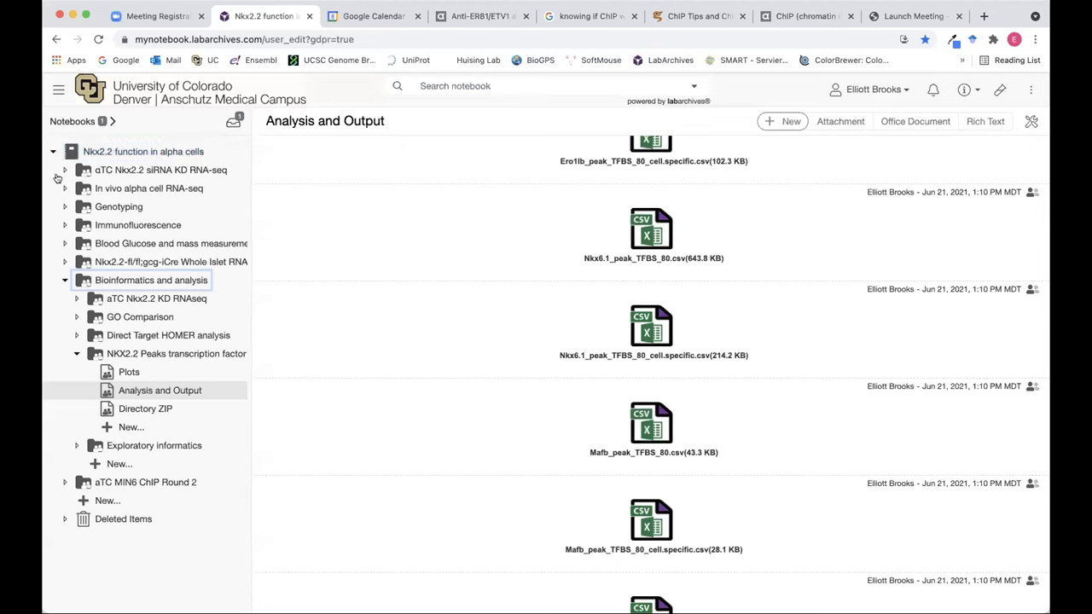
click(64, 281)
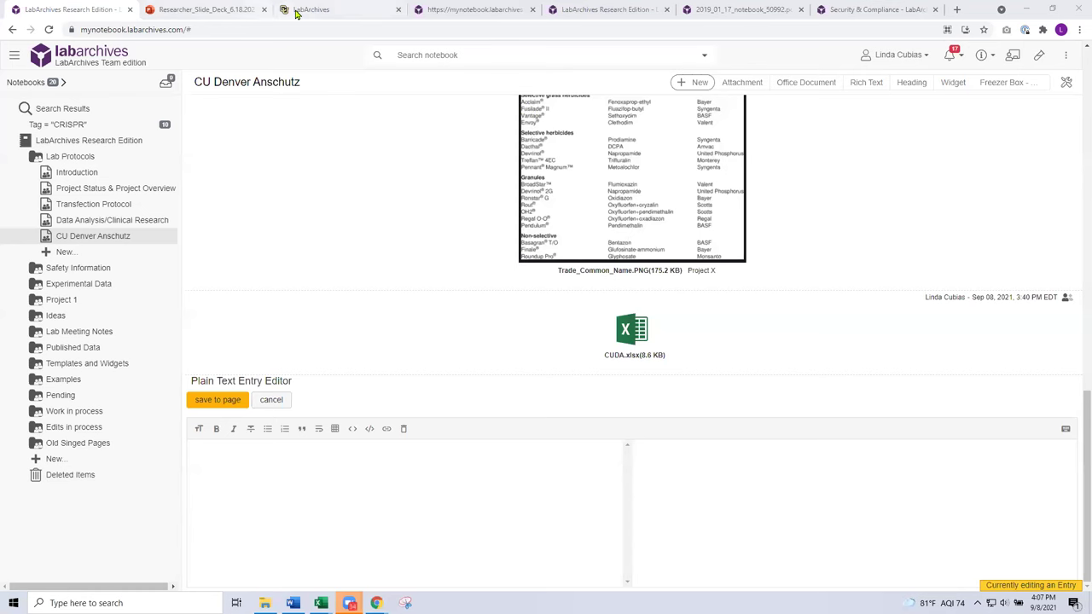
Step: Switch to the CU Anschutz LabArchives web page and review its overview, account start section and Frequently Asked Questions
click(299, 10)
scroll(917, 306, up, 2)
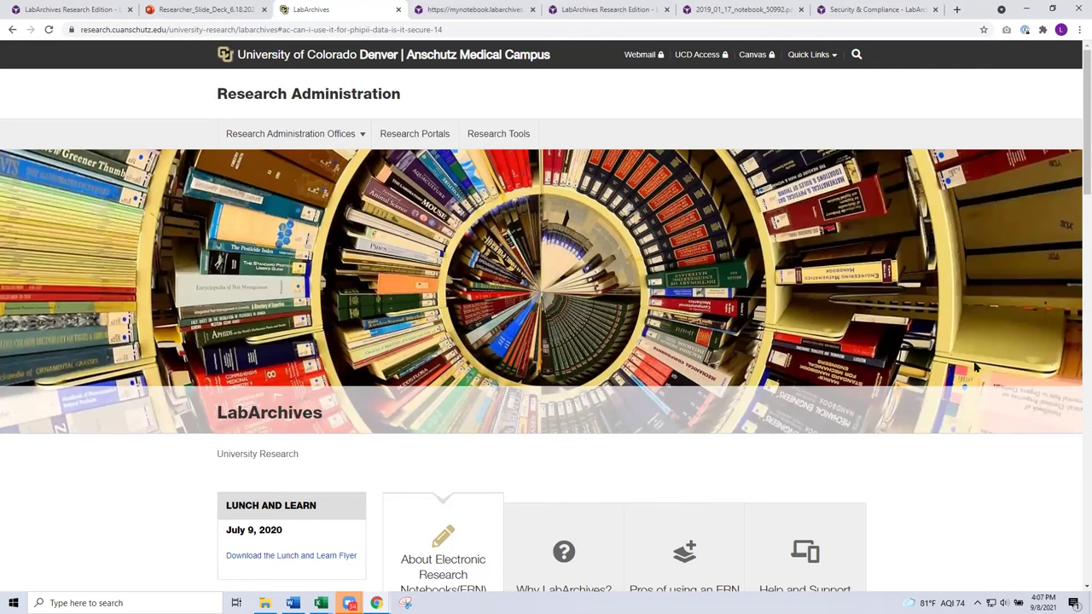
scroll(947, 457, down, 2)
scroll(947, 451, down, 5)
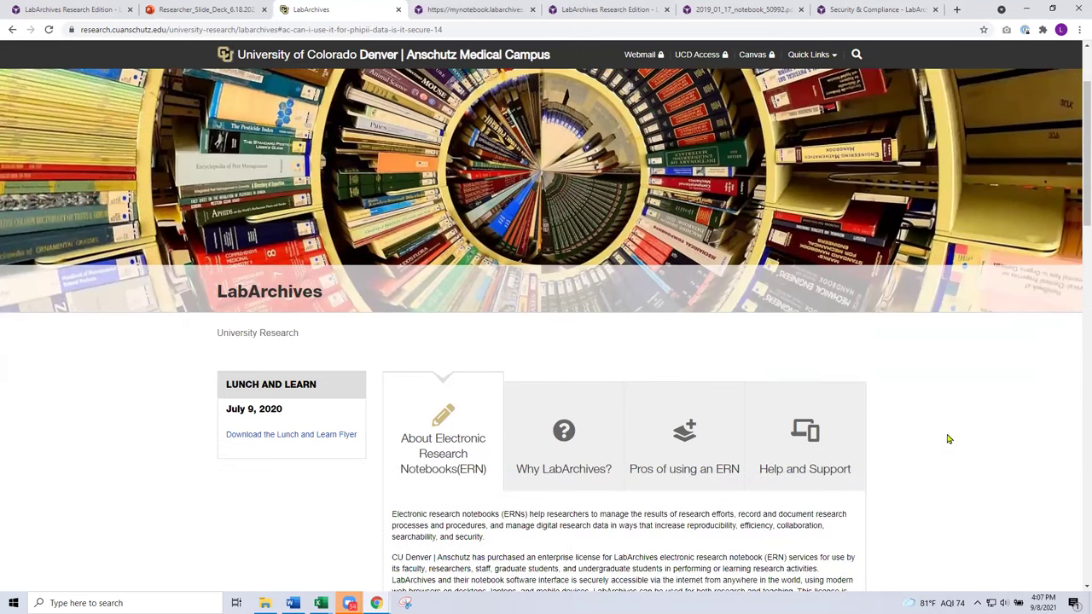
scroll(947, 428, down, 3)
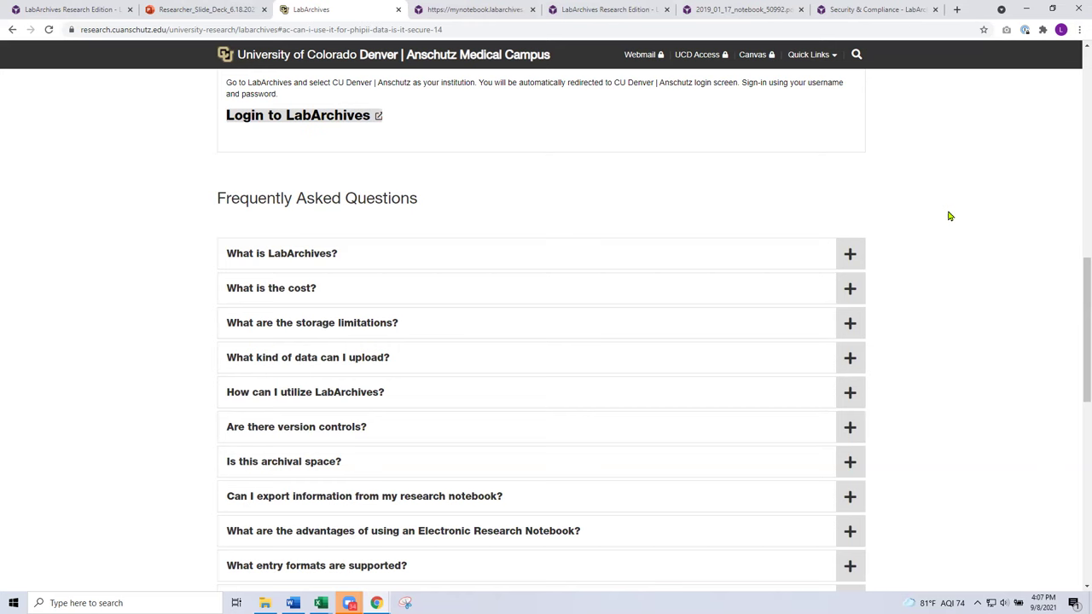
scroll(950, 215, down, 2)
scroll(950, 215, down, 1)
scroll(950, 216, up, 3)
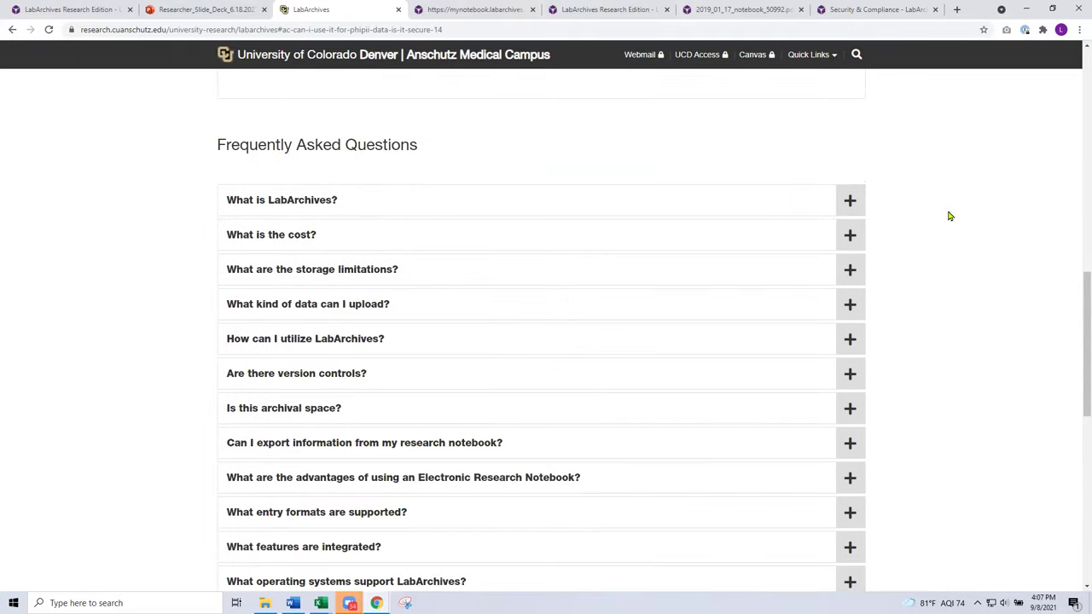
scroll(950, 216, up, 6)
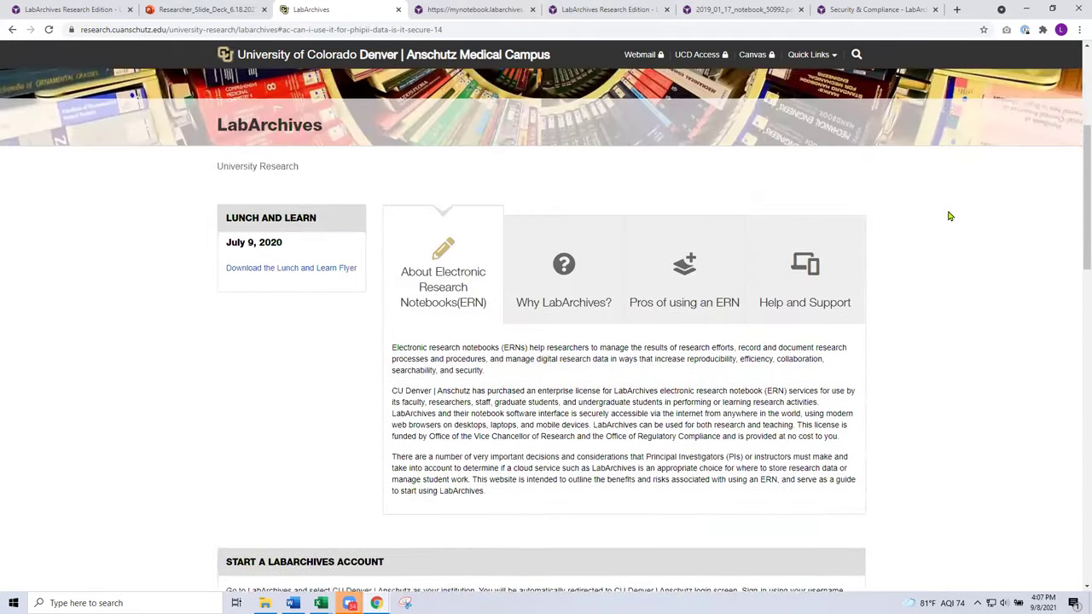
scroll(950, 216, up, 1)
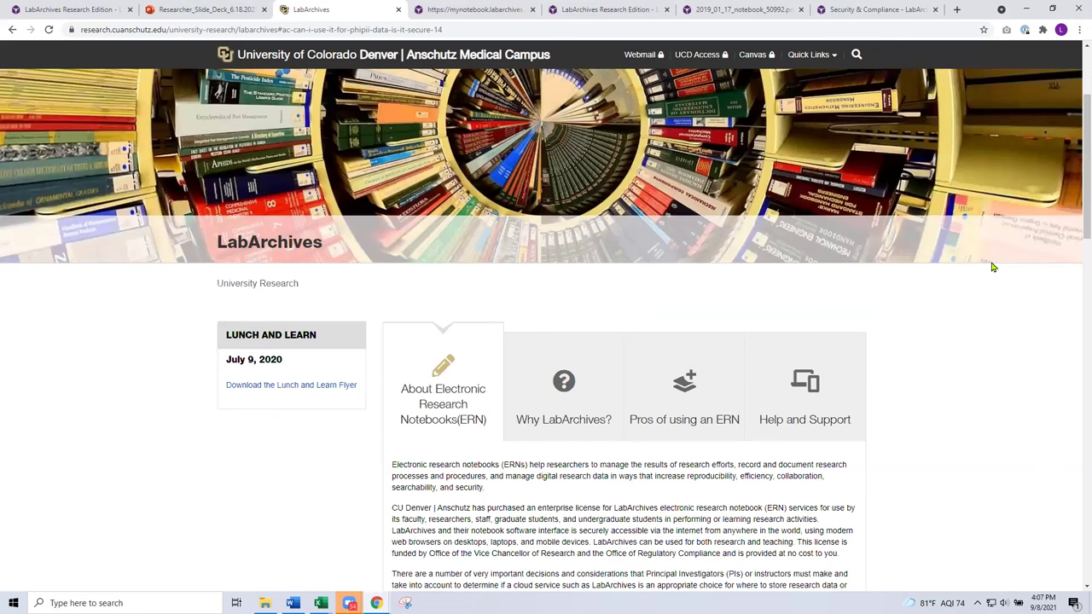